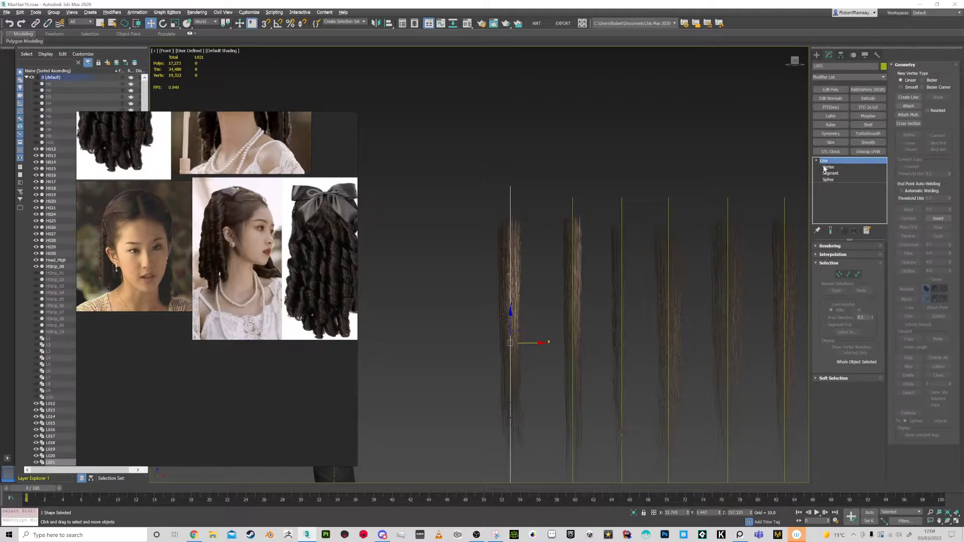
# Convert all vertices of the leftmost thin hair card's spline (L021) to Bezier Corner
pyautogui.click(838, 275)
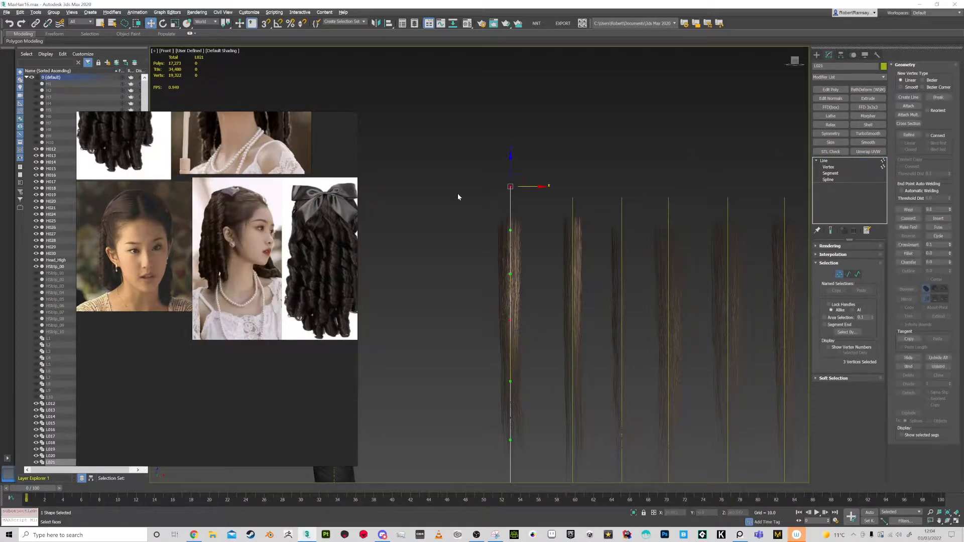
pyautogui.scroll(-3, 479, 193)
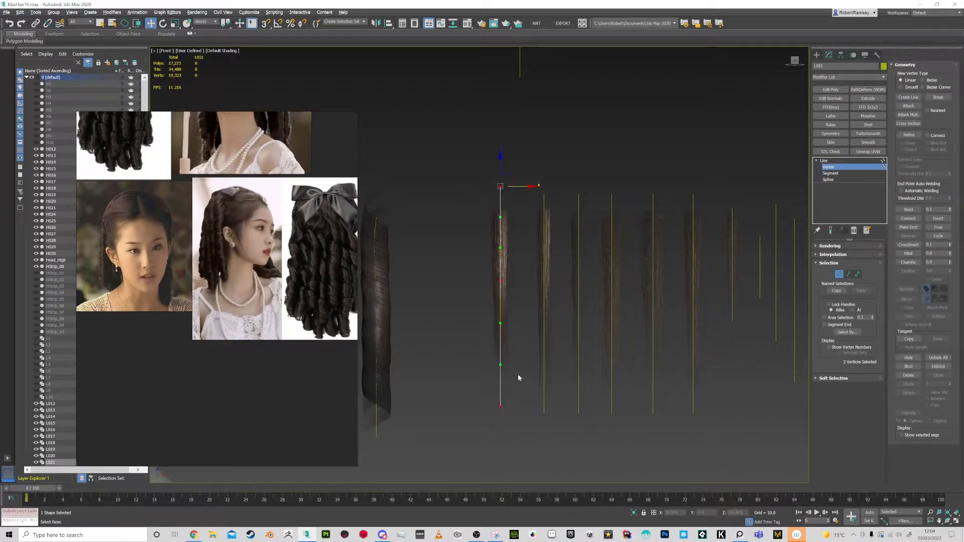
pyautogui.moveTo(499, 423); pyautogui.dragTo(481, 421)
pyautogui.rightClick(498, 402)
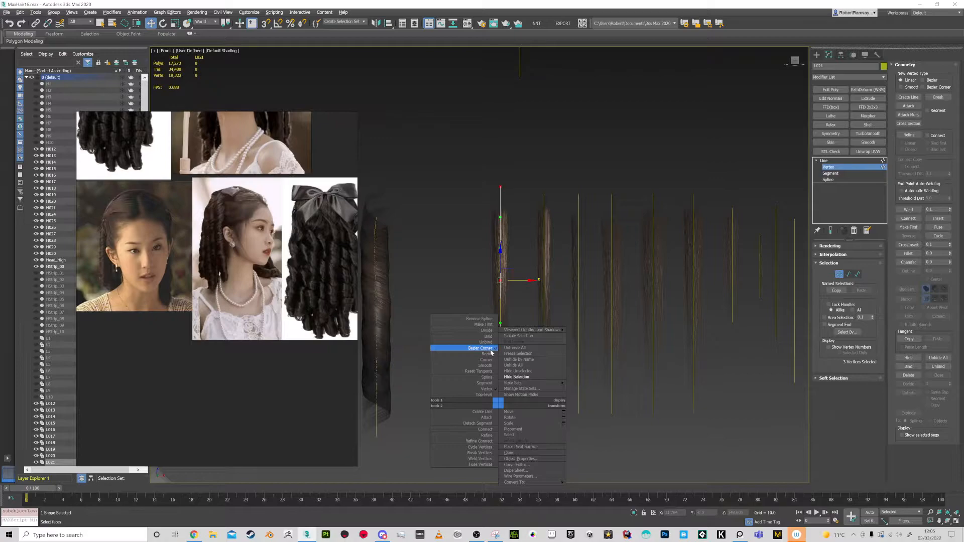
pyautogui.click(490, 348)
pyautogui.moveTo(513, 213); pyautogui.dragTo(573, 194, button='middle')
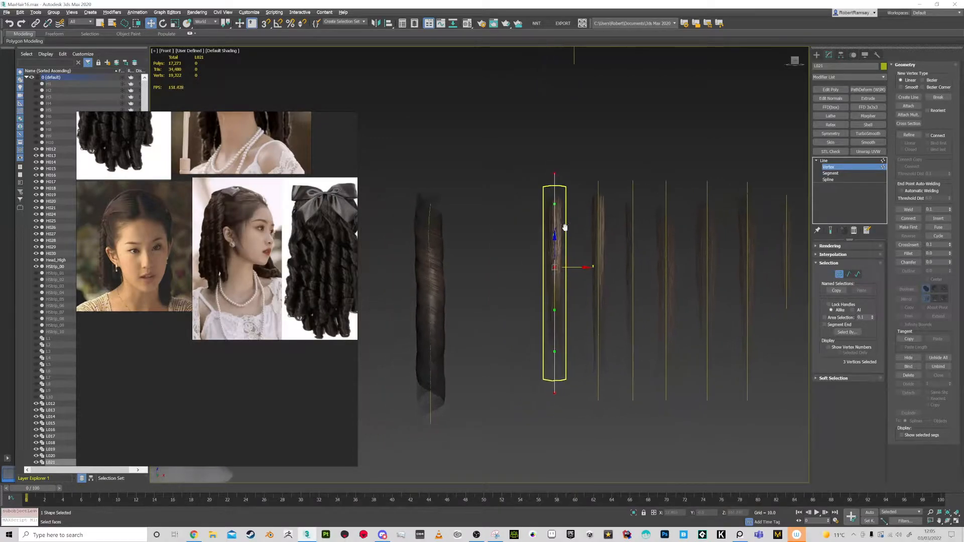
pyautogui.click(824, 160)
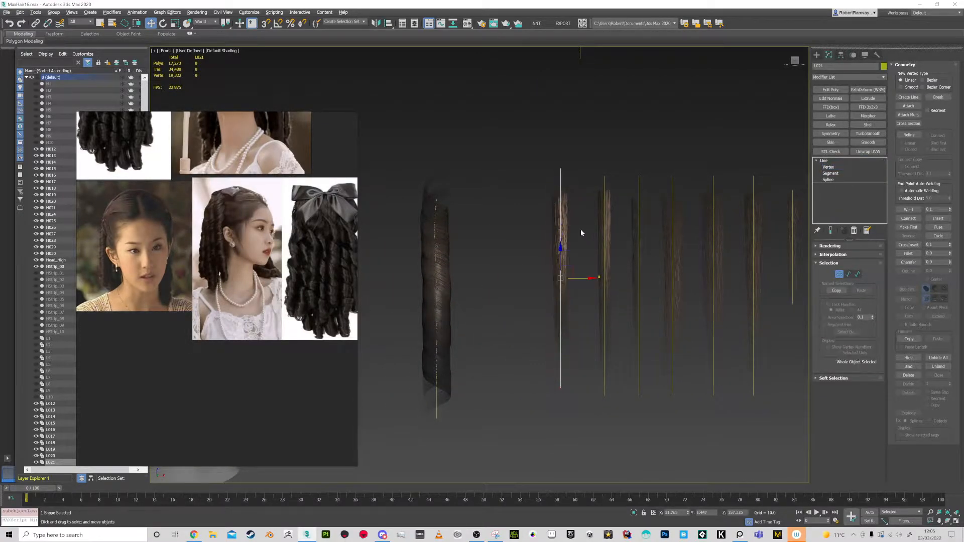
# Try other Path Deform percent values on hair card H021 and restore the percent to 50
pyautogui.scroll(-3, 580, 226)
pyautogui.scroll(5, 547, 191)
pyautogui.click(547, 191)
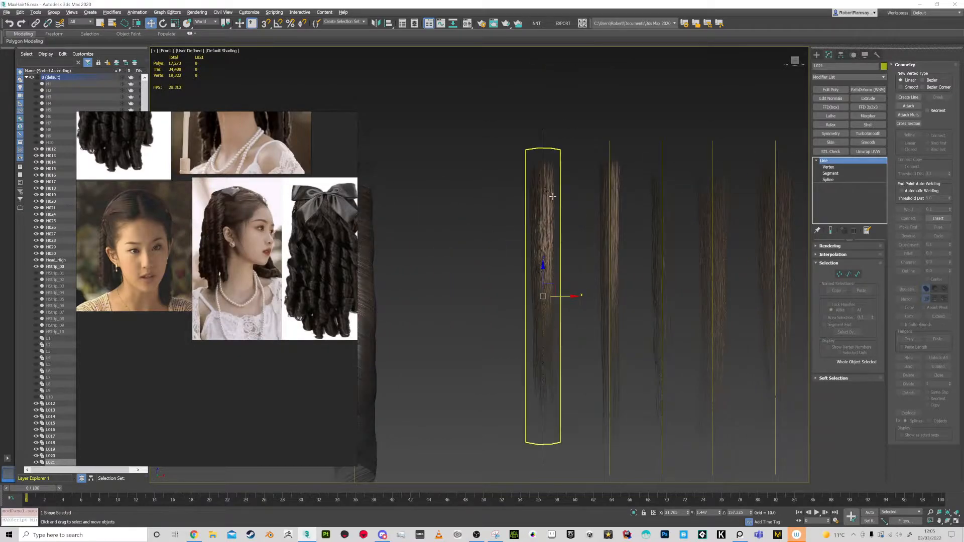
pyautogui.scroll(-3, 577, 196)
pyautogui.scroll(-1, 564, 202)
pyautogui.moveTo(566, 172); pyautogui.dragTo(563, 202, button='middle')
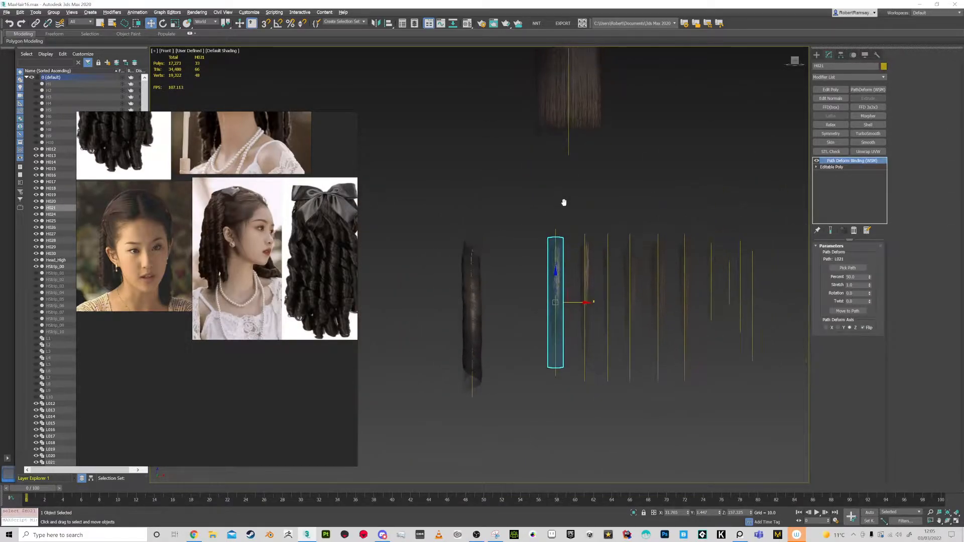
pyautogui.scroll(3, 567, 261)
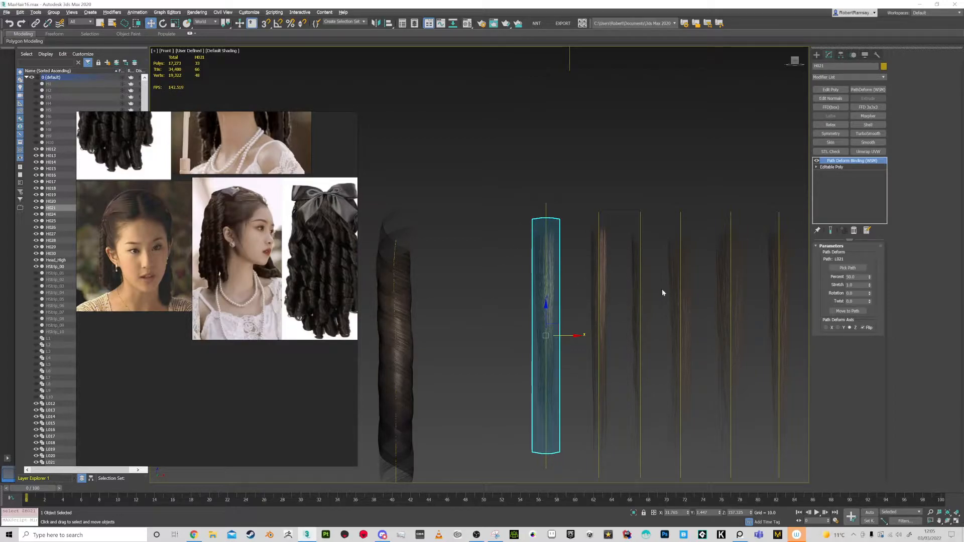
pyautogui.moveTo(869, 277); pyautogui.dragTo(870, 283)
pyautogui.write('50')
pyautogui.press('Return')
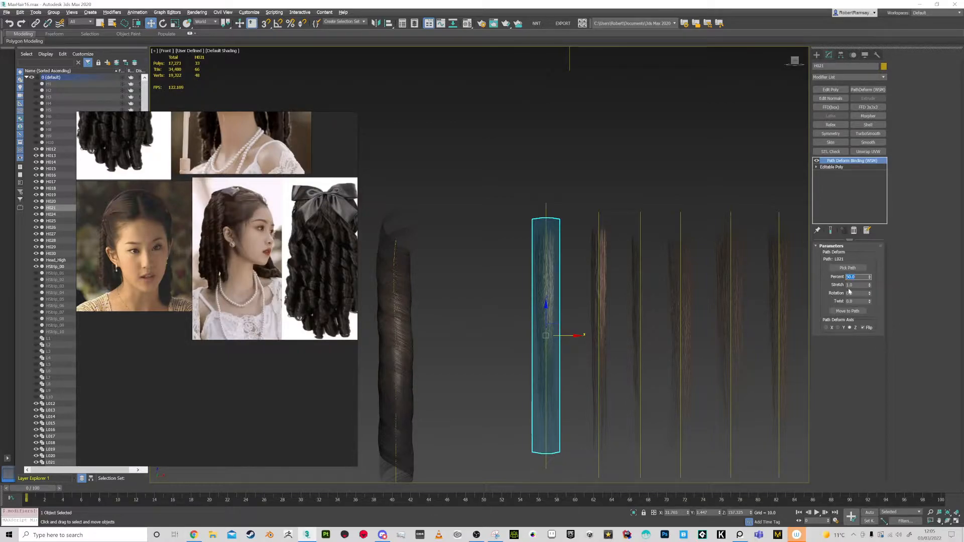
pyautogui.press('Tab')
pyautogui.press('Tab')
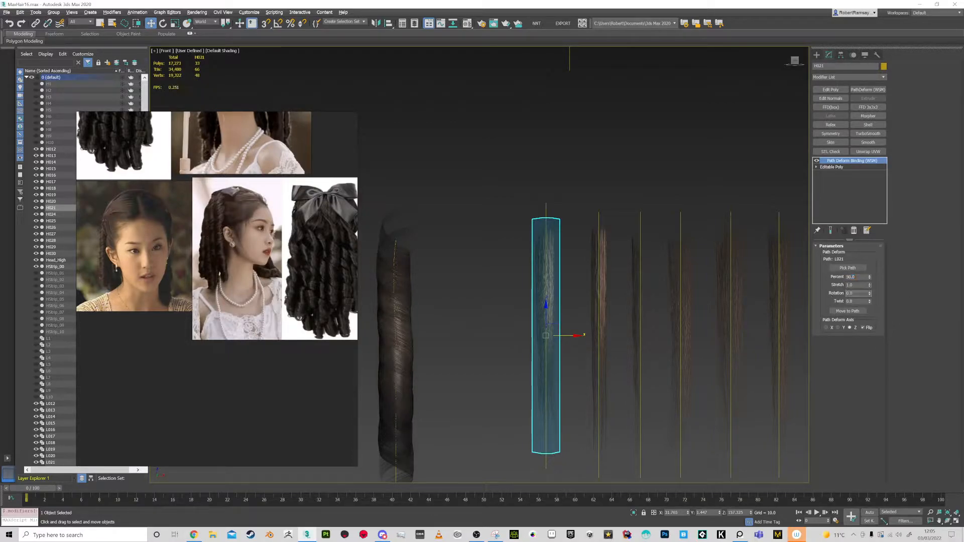
# Restrict the selection filter to Shapes and select the path spline running through hair card H021
pyautogui.keyDown('alt'); pyautogui.moveTo(580, 247); pyautogui.dragTo(557, 225, button='middle'); pyautogui.keyUp('alt')
pyautogui.scroll(4, 576, 249)
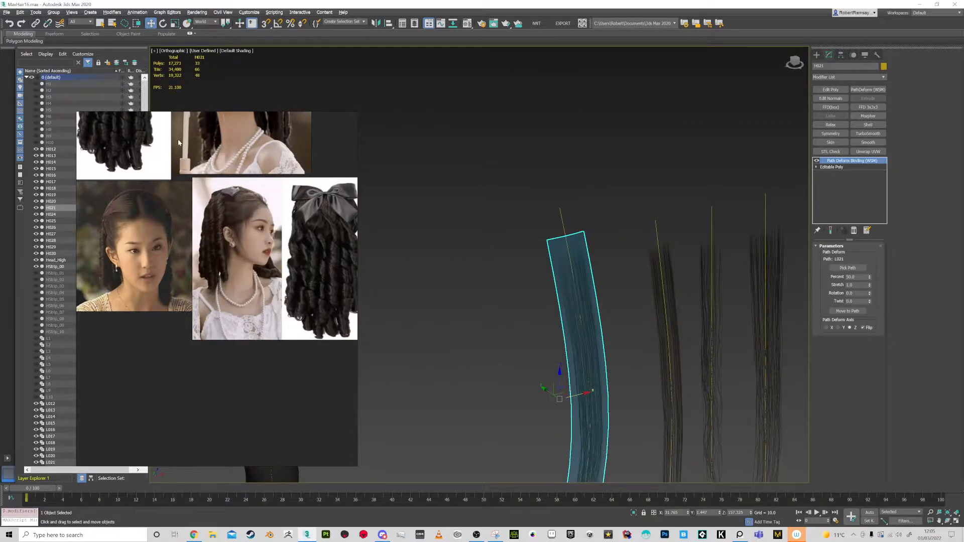
pyautogui.click(35, 23)
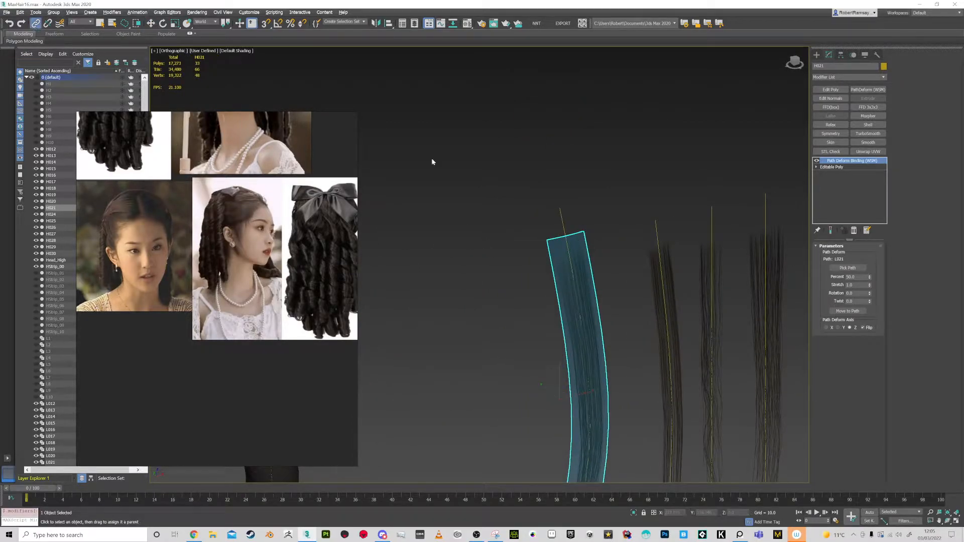
pyautogui.press('q')
pyautogui.click(561, 215)
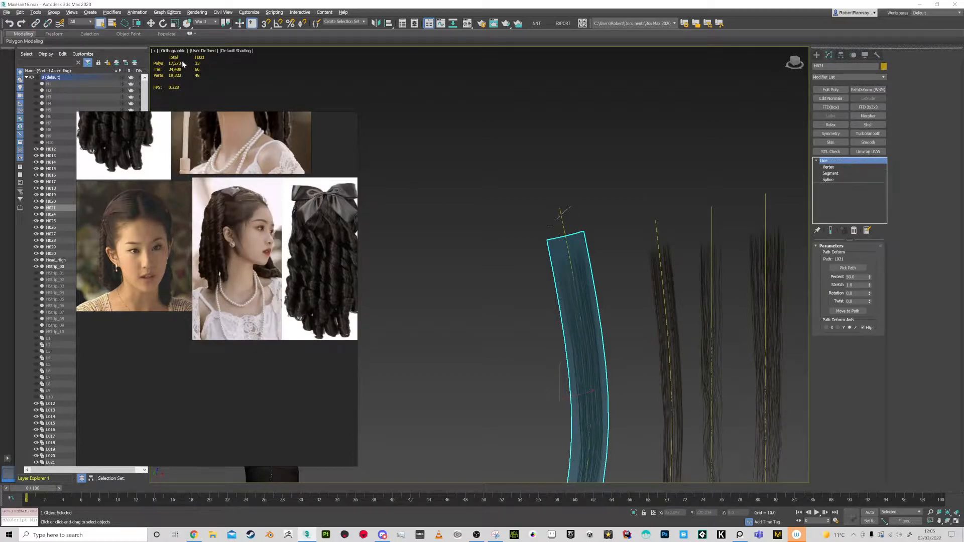
pyautogui.click(83, 22)
pyautogui.click(76, 41)
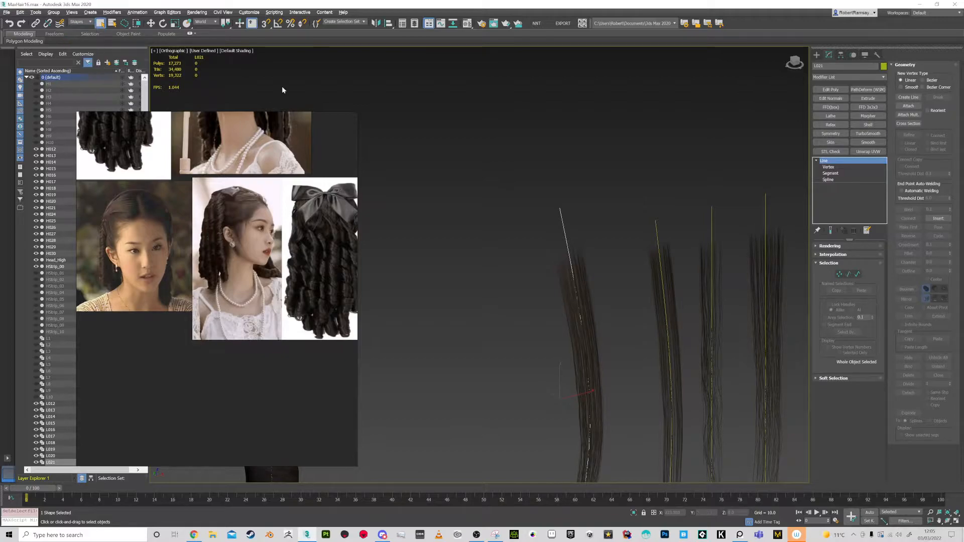
pyautogui.click(561, 216)
pyautogui.scroll(-3, 569, 231)
pyautogui.keyDown('alt'); pyautogui.moveTo(569, 232); pyautogui.dragTo(620, 281, button='middle'); pyautogui.keyUp('alt')
pyautogui.scroll(-2, 536, 296)
pyautogui.click(517, 183)
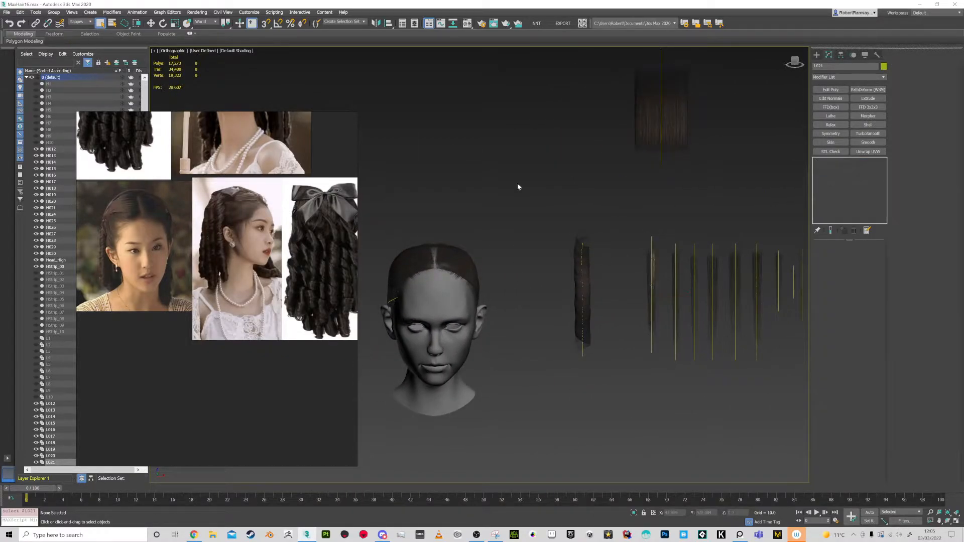
# Allow all object types in the selection filter and copy hair card H021 with its spline to a spot beside the head
pyautogui.click(81, 22)
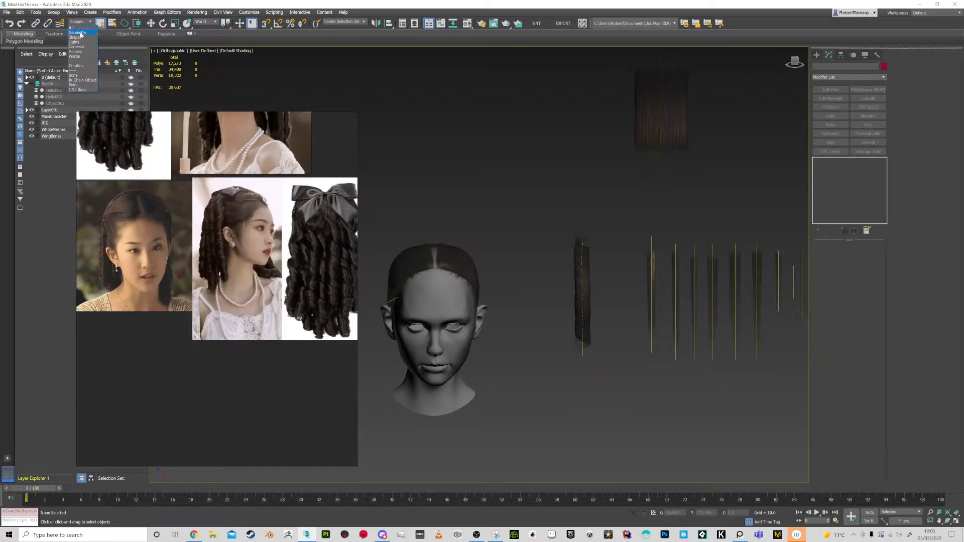
pyautogui.click(73, 27)
pyautogui.moveTo(655, 275); pyautogui.dragTo(565, 293)
pyautogui.press('w')
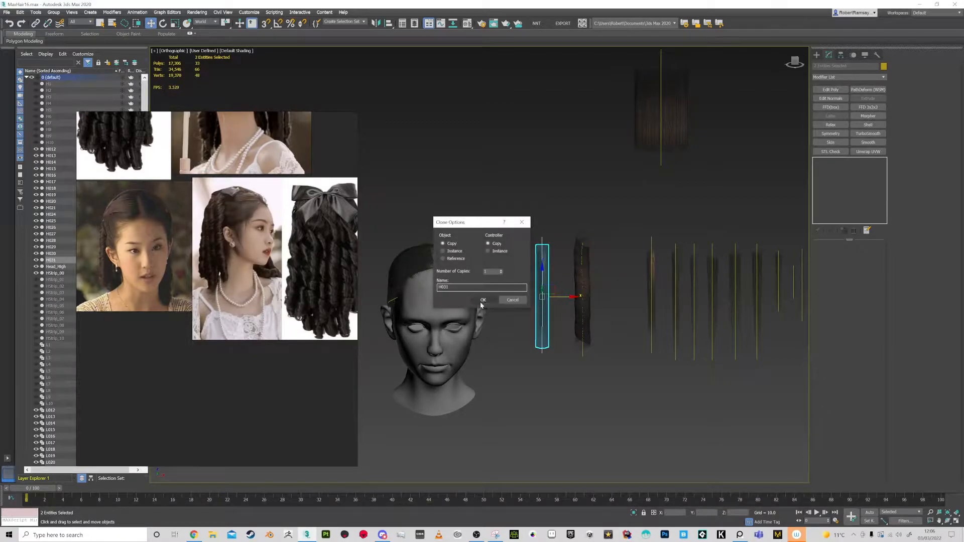
pyautogui.click(482, 300)
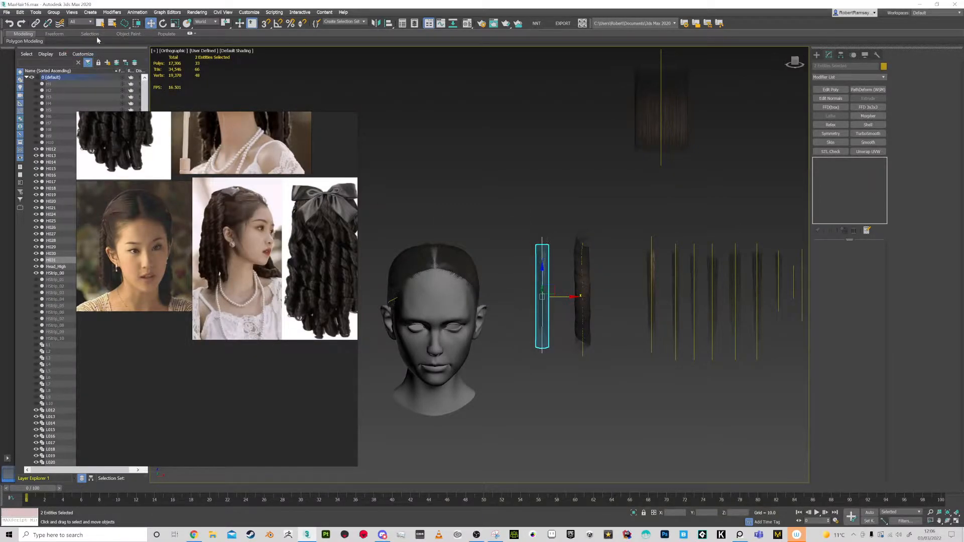
# Limit selection to Shapes and move the copied card's spline over to the front of the head
pyautogui.click(82, 21)
pyautogui.click(77, 40)
pyautogui.click(542, 269)
pyautogui.keyDown('alt'); pyautogui.moveTo(557, 262); pyautogui.dragTo(580, 290, button='middle'); pyautogui.keyUp('alt')
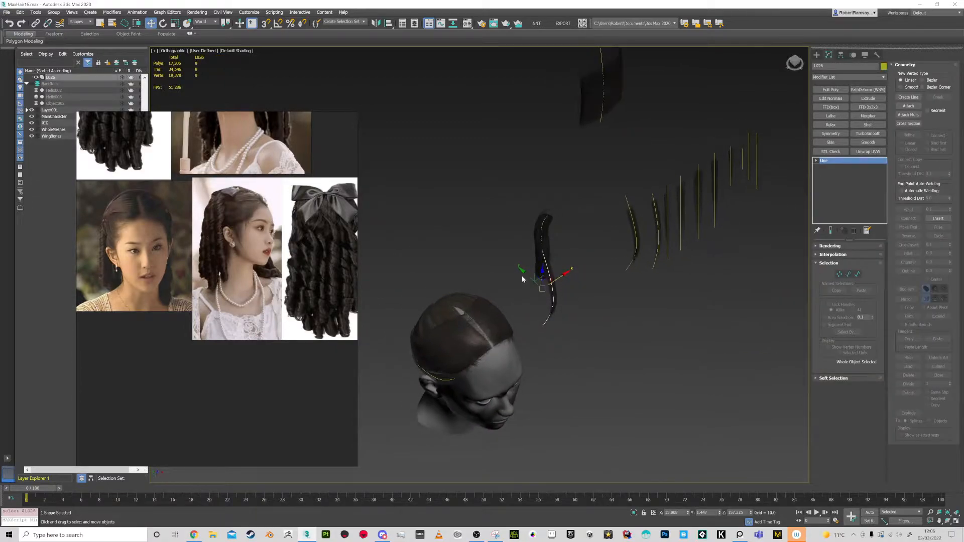
pyautogui.keyDown('alt'); pyautogui.moveTo(525, 275); pyautogui.dragTo(615, 356, button='middle'); pyautogui.keyUp('alt')
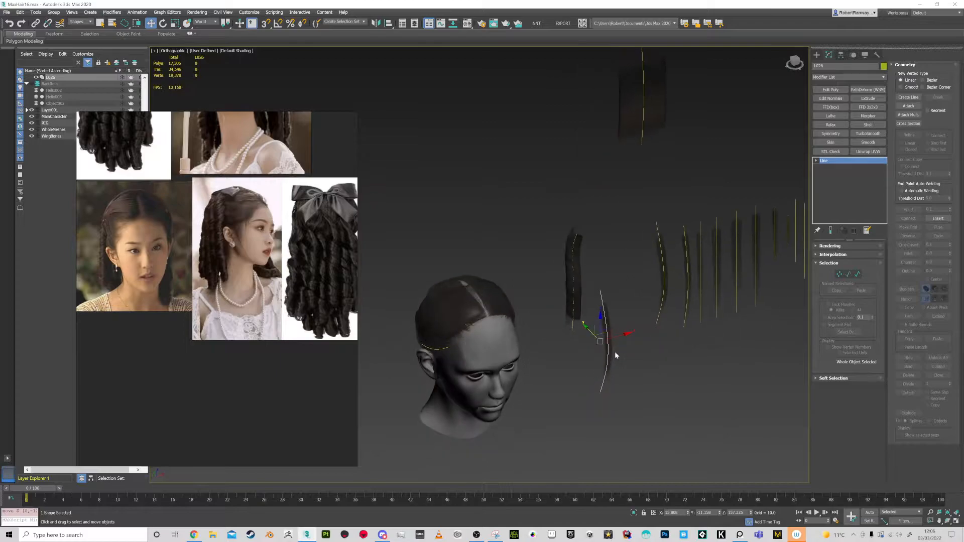
pyautogui.moveTo(631, 333); pyautogui.dragTo(482, 378)
# Rotate the copied spline so the hair strand lies roughly horizontal, pointing front to back beside the face
pyautogui.scroll(5, 483, 378)
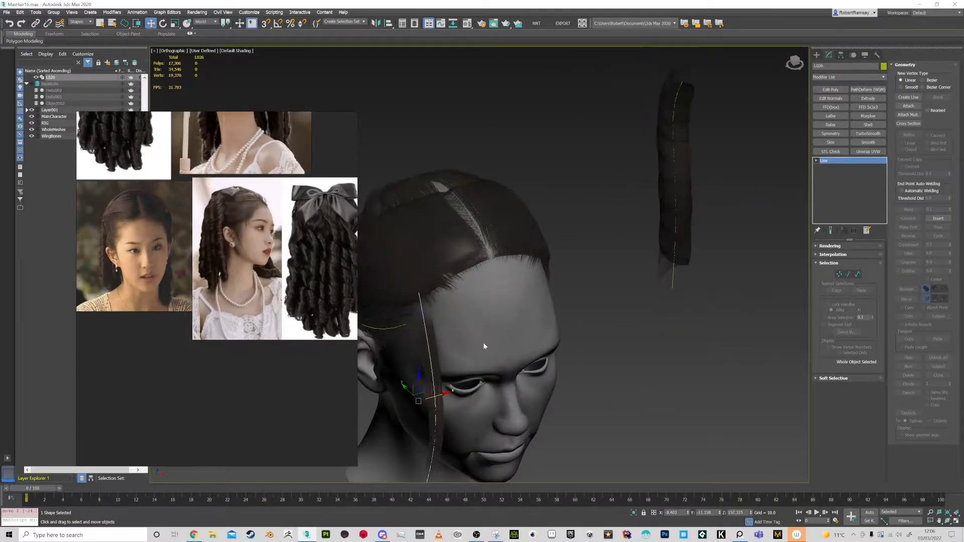
pyautogui.scroll(4, 542, 302)
pyautogui.scroll(2, 592, 274)
pyautogui.press('e')
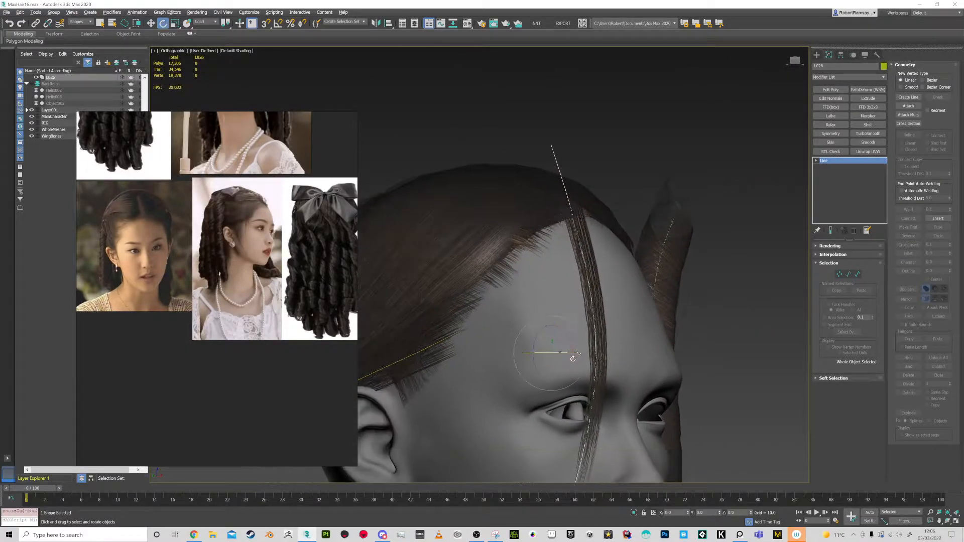
pyautogui.moveTo(551, 354); pyautogui.dragTo(577, 344)
pyautogui.keyDown('alt'); pyautogui.moveTo(557, 310); pyautogui.dragTo(559, 282, button='middle'); pyautogui.keyUp('alt')
pyautogui.scroll(-2, 559, 283)
pyautogui.keyDown('alt'); pyautogui.moveTo(530, 252); pyautogui.dragTo(642, 248, button='middle'); pyautogui.keyUp('alt')
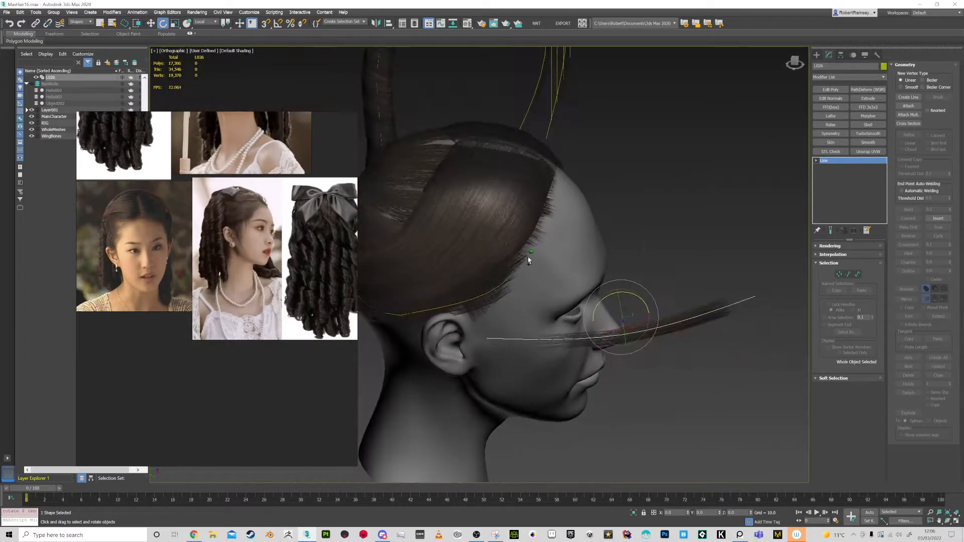
pyautogui.keyDown('alt'); pyautogui.moveTo(516, 200); pyautogui.dragTo(445, 228, button='middle'); pyautogui.keyUp('alt')
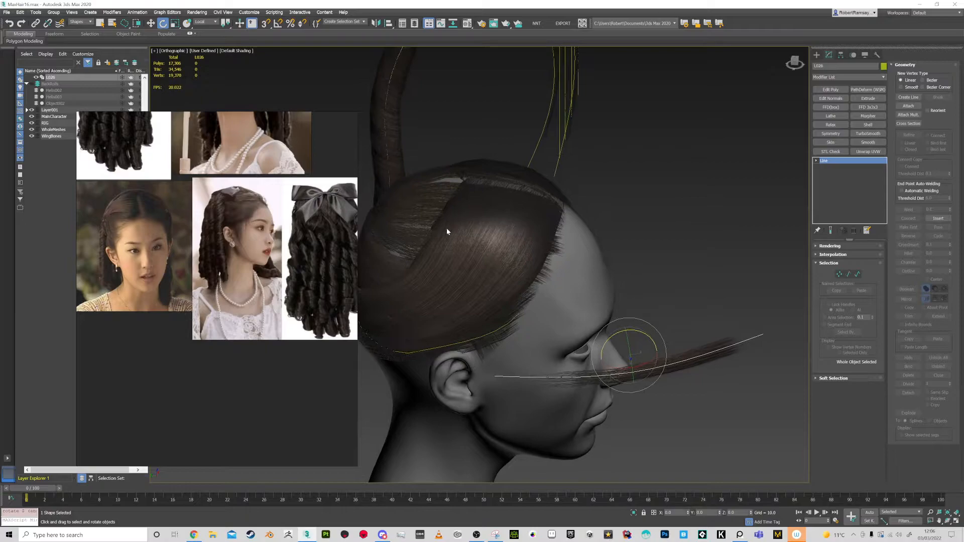
# Move the strand's spline backward along the side of the head to just above the ear
pyautogui.press('w')
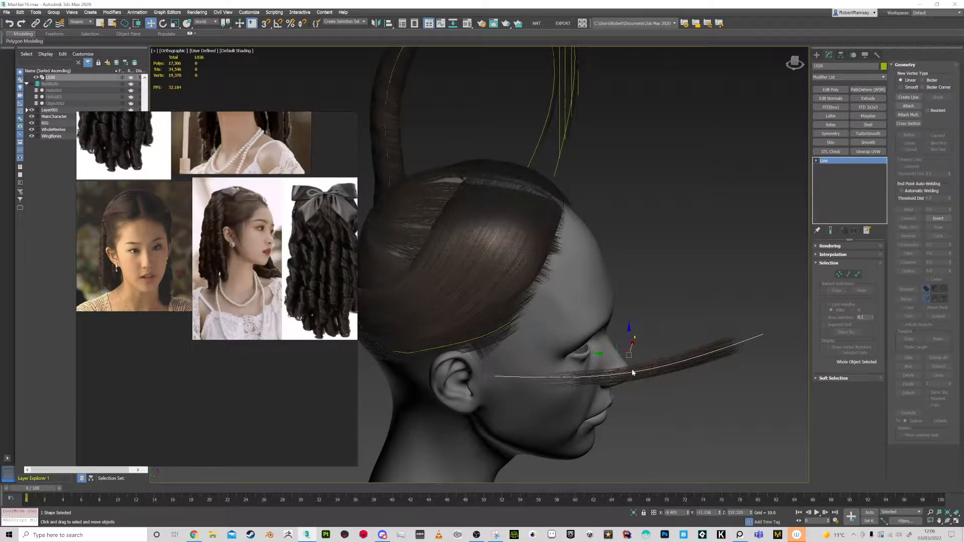
pyautogui.moveTo(603, 354); pyautogui.dragTo(403, 343)
pyautogui.keyDown('alt'); pyautogui.moveTo(497, 380); pyautogui.dragTo(554, 339, button='middle'); pyautogui.keyUp('alt')
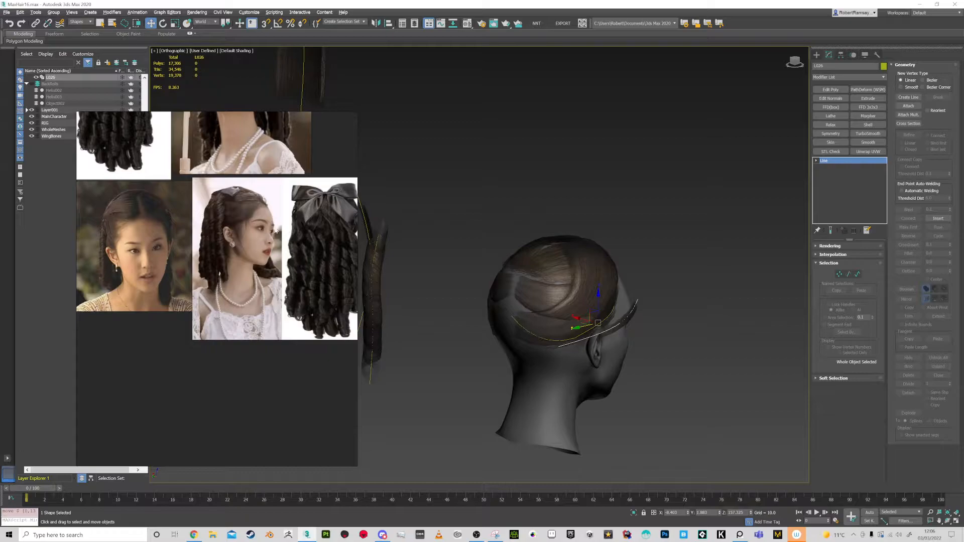
# Show the back curls layer, examine how the rolls sit against the new strand, and hide the layer again
pyautogui.click(32, 84)
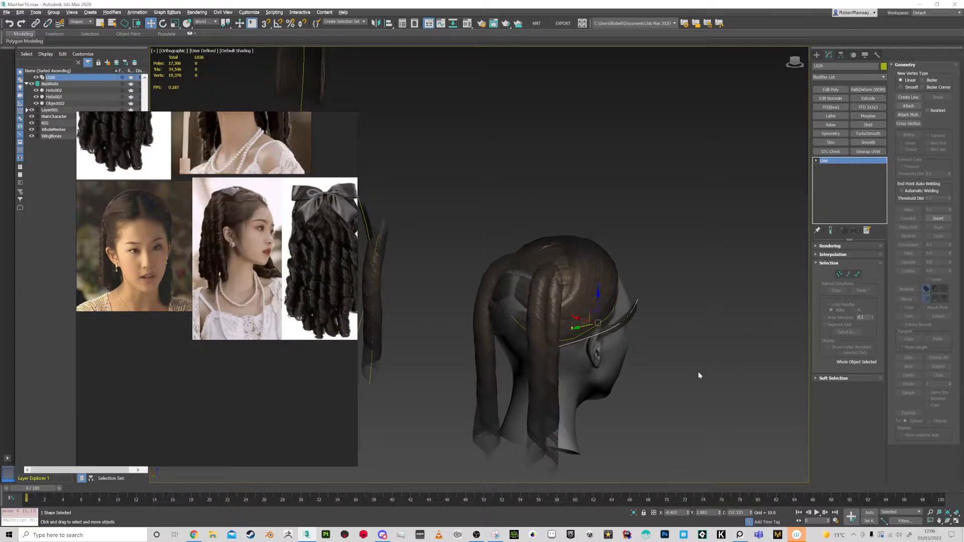
pyautogui.keyDown('alt'); pyautogui.moveTo(550, 375); pyautogui.dragTo(527, 335, button='middle'); pyautogui.keyUp('alt')
pyautogui.scroll(5, 552, 362)
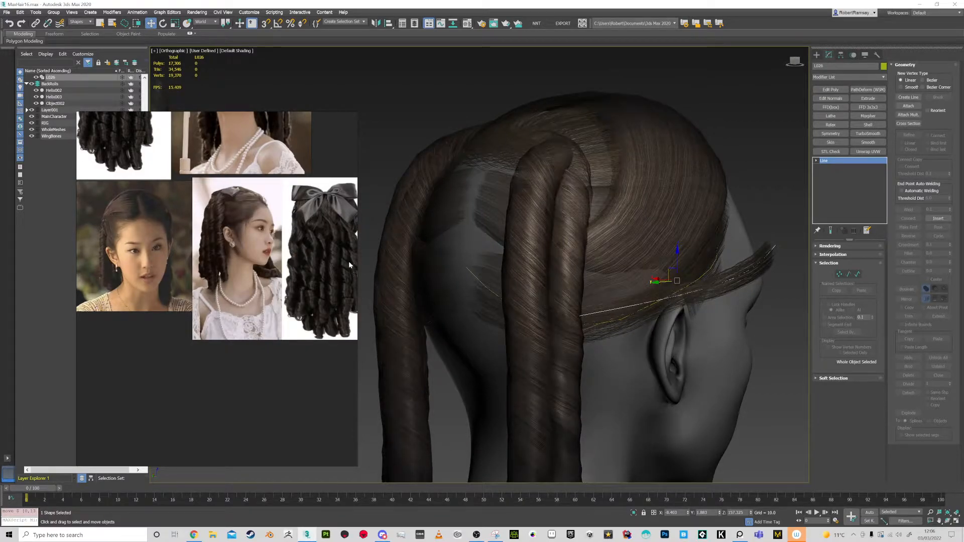
pyautogui.moveTo(588, 335)
pyautogui.keyDown('alt'); pyautogui.mouseDown(button='middle')
pyautogui.moveTo(618, 334)
pyautogui.moveTo(648, 360)
pyautogui.moveTo(697, 322)
pyautogui.moveTo(594, 331)
pyautogui.moveTo(594, 323)
pyautogui.mouseUp(button='middle'); pyautogui.keyUp('alt')
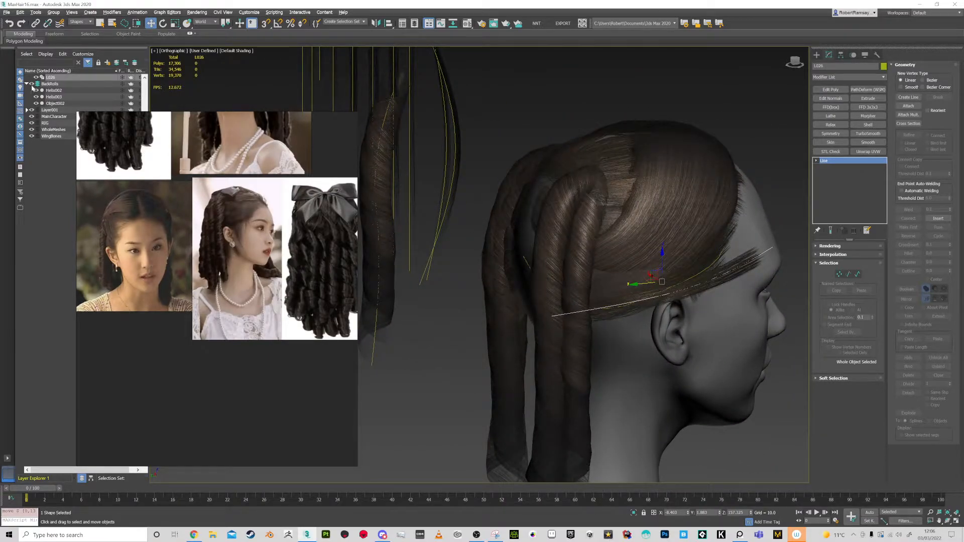
pyautogui.click(31, 84)
# Shift the strand's spline sideways and backward to bring it closer to the hairline above the ear
pyautogui.keyDown('alt'); pyautogui.moveTo(797, 333); pyautogui.dragTo(693, 263, button='middle'); pyautogui.keyUp('alt')
pyautogui.moveTo(549, 252); pyautogui.dragTo(541, 213)
pyautogui.keyDown('alt'); pyautogui.moveTo(554, 276); pyautogui.dragTo(595, 258, button='middle'); pyautogui.keyUp('alt')
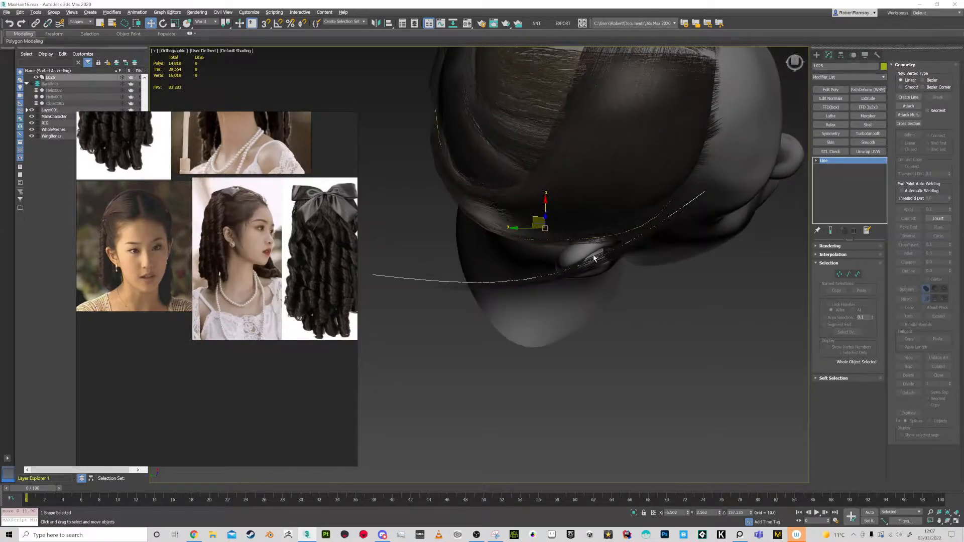
# Edit the strand spline's vertices and pull its front end vertex back toward the temple hairline
pyautogui.click(816, 160)
pyautogui.click(830, 167)
pyautogui.keyDown('alt'); pyautogui.moveTo(717, 215); pyautogui.dragTo(697, 203, button='middle'); pyautogui.keyUp('alt')
pyautogui.click(721, 233)
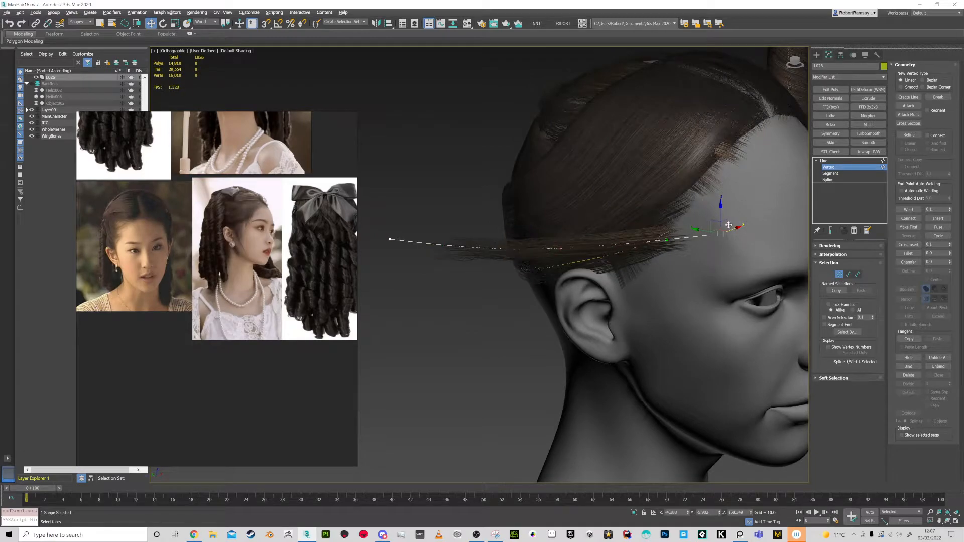
pyautogui.moveTo(721, 233); pyautogui.dragTo(695, 233)
pyautogui.keyDown('alt'); pyautogui.moveTo(694, 232); pyautogui.dragTo(417, 296, button='middle'); pyautogui.keyUp('alt')
# Move the spline's rear end vertex in toward the back of the head and rotate its handle to follow the curve
pyautogui.click(430, 286)
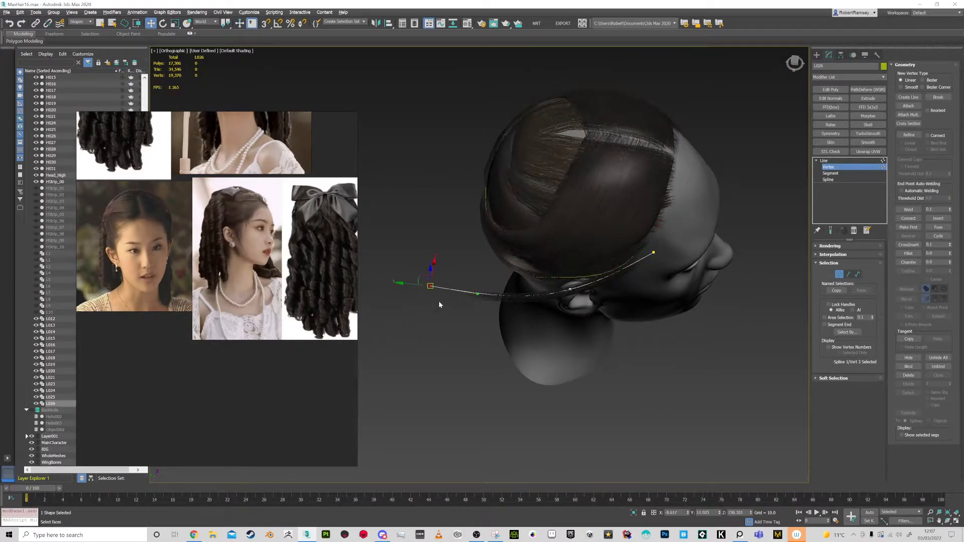
pyautogui.moveTo(431, 288); pyautogui.dragTo(469, 249)
pyautogui.scroll(4, 506, 260)
pyautogui.press('e')
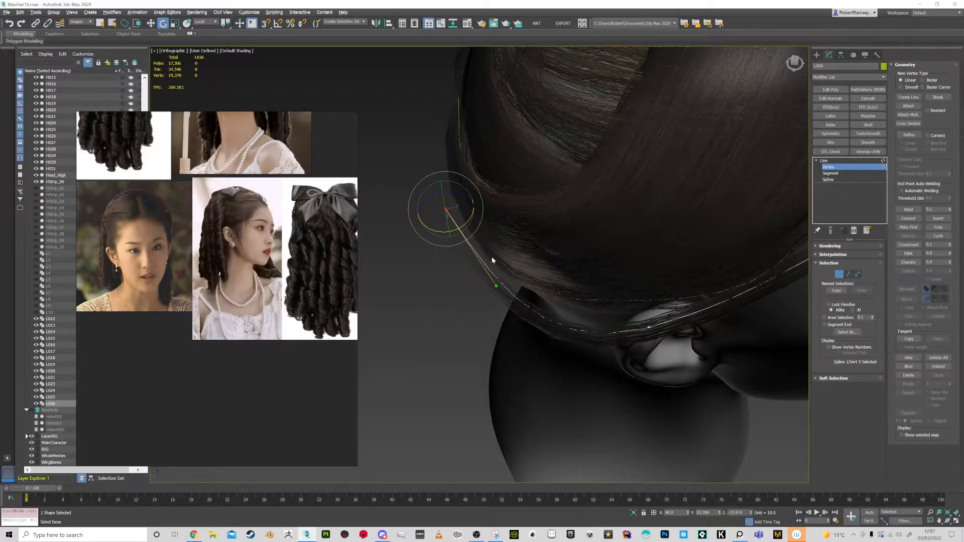
pyautogui.moveTo(637, 311)
pyautogui.mouseDown()
pyautogui.moveTo(629, 336)
pyautogui.moveTo(697, 339)
pyautogui.moveTo(734, 317)
pyautogui.moveTo(731, 325)
pyautogui.mouseUp()
# Move the spline's middle vertex in against the scalp above the ear and adjust the rear end vertex to fit the head
pyautogui.click(729, 338)
pyautogui.keyDown('alt'); pyautogui.moveTo(729, 340); pyautogui.dragTo(661, 341, button='middle'); pyautogui.keyUp('alt')
pyautogui.click(651, 321)
pyautogui.press('w')
pyautogui.moveTo(654, 329); pyautogui.dragTo(592, 277)
pyautogui.moveTo(438, 213); pyautogui.dragTo(457, 201)
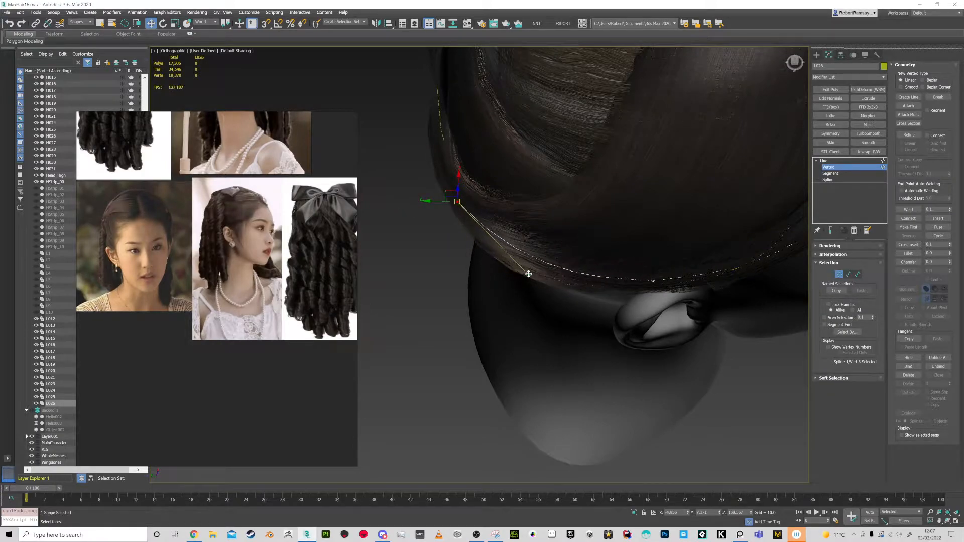
# Move the spline's front end vertex down and back to the temple hairline, and turn its handle to follow the strand
pyautogui.keyDown('alt'); pyautogui.moveTo(527, 276); pyautogui.dragTo(551, 217, button='middle'); pyautogui.keyUp('alt')
pyautogui.keyDown('alt'); pyautogui.moveTo(652, 215); pyautogui.dragTo(713, 214, button='middle'); pyautogui.keyUp('alt')
pyautogui.click(739, 210)
pyautogui.moveTo(713, 215); pyautogui.dragTo(691, 239)
pyautogui.press('e')
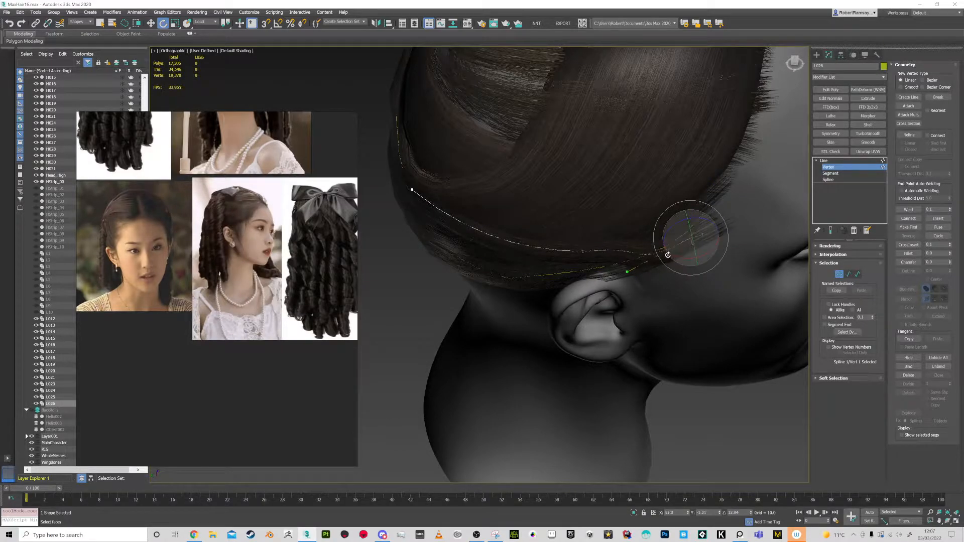
pyautogui.moveTo(658, 251)
pyautogui.keyDown('alt'); pyautogui.mouseDown(button='middle')
pyautogui.moveTo(640, 223)
pyautogui.moveTo(662, 239)
pyautogui.mouseUp(button='middle'); pyautogui.keyUp('alt')
pyautogui.press('w')
pyautogui.moveTo(628, 225); pyautogui.dragTo(681, 233)
pyautogui.keyDown('alt'); pyautogui.moveTo(730, 252); pyautogui.dragTo(733, 280, button='middle'); pyautogui.keyUp('alt')
pyautogui.moveTo(679, 234); pyautogui.dragTo(674, 236)
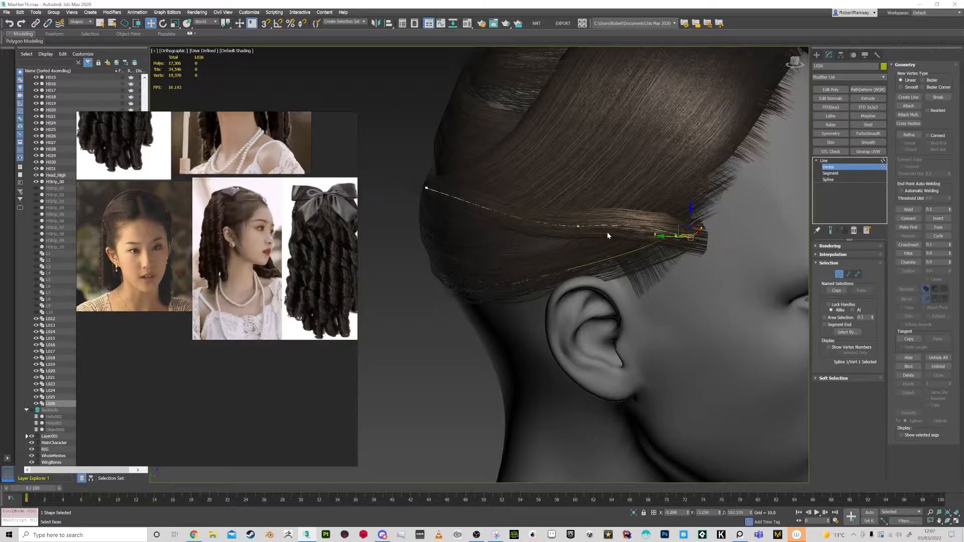
# Fit the spline's middle vertex against the scalp above the ear and adjust the rear end vertex and its handle to the head's curve
pyautogui.click(579, 226)
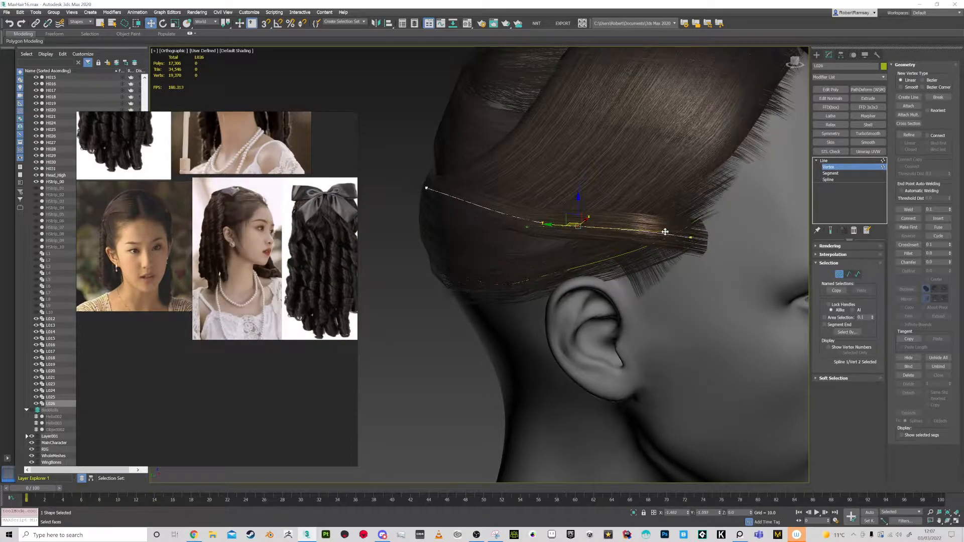
pyautogui.moveTo(633, 233); pyautogui.dragTo(501, 193)
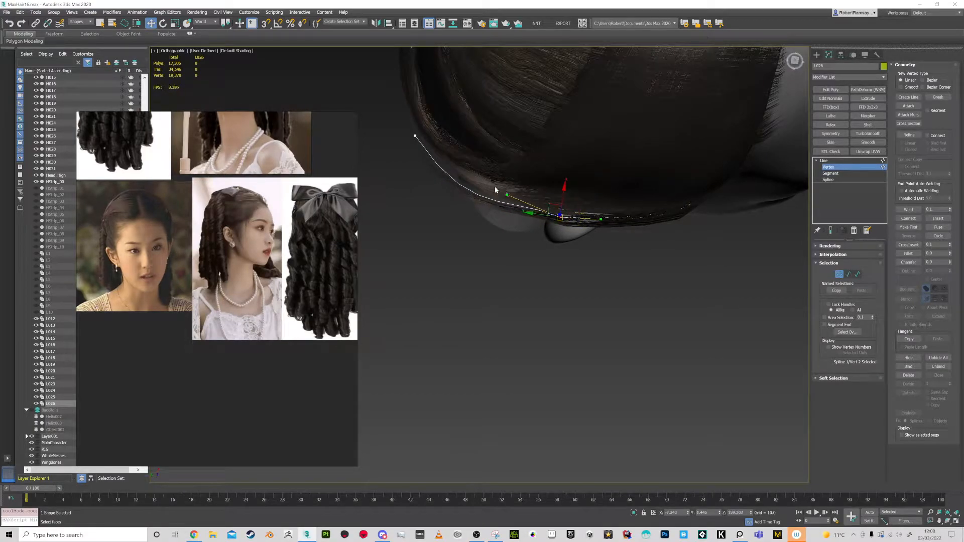
pyautogui.moveTo(415, 136); pyautogui.dragTo(414, 125)
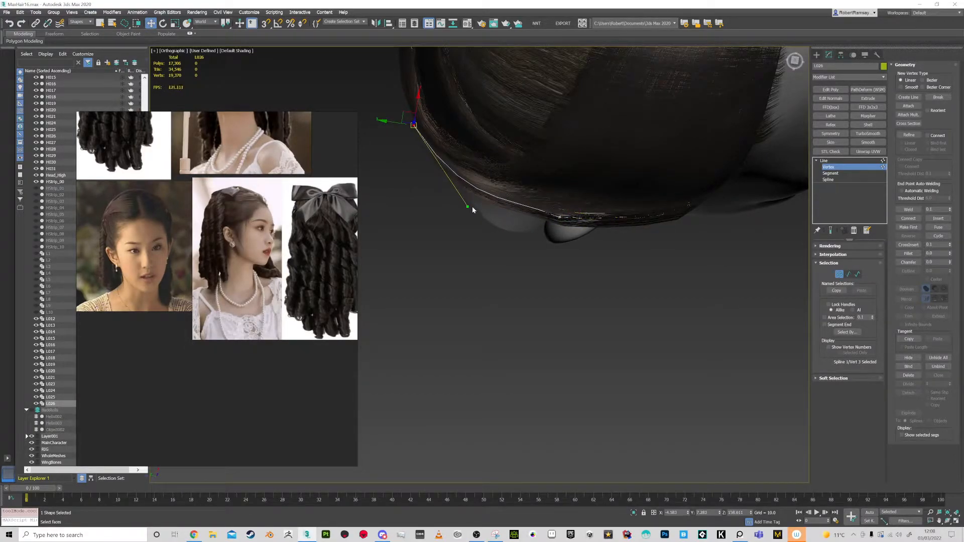
pyautogui.moveTo(467, 207); pyautogui.dragTo(486, 199)
# Lower the spline's middle vertex behind the ear and rotate its handles to follow the side of the head
pyautogui.keyDown('alt'); pyautogui.moveTo(538, 211); pyautogui.dragTo(606, 167, button='middle'); pyautogui.keyUp('alt')
pyautogui.click(542, 158)
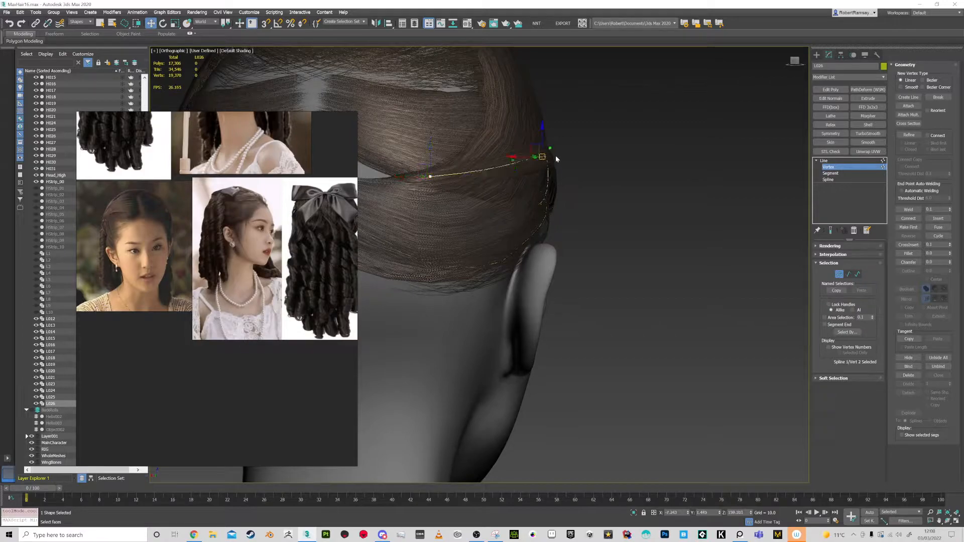
pyautogui.moveTo(541, 136); pyautogui.dragTo(543, 160)
pyautogui.press('e')
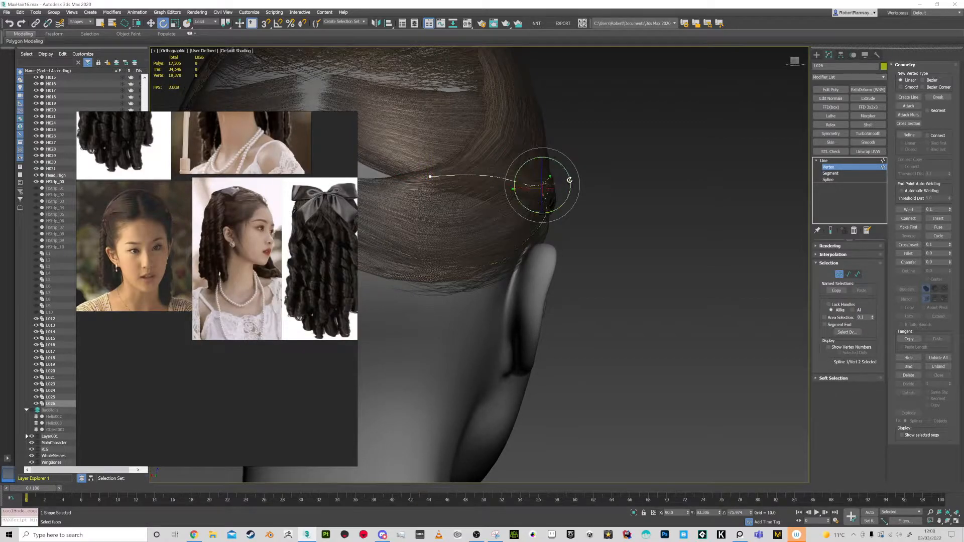
# Rotate the handle of the spline's rear end vertex and move the vertex farther around the back of the head
pyautogui.keyDown('ctrl'); pyautogui.click(430, 176); pyautogui.keyUp('ctrl')
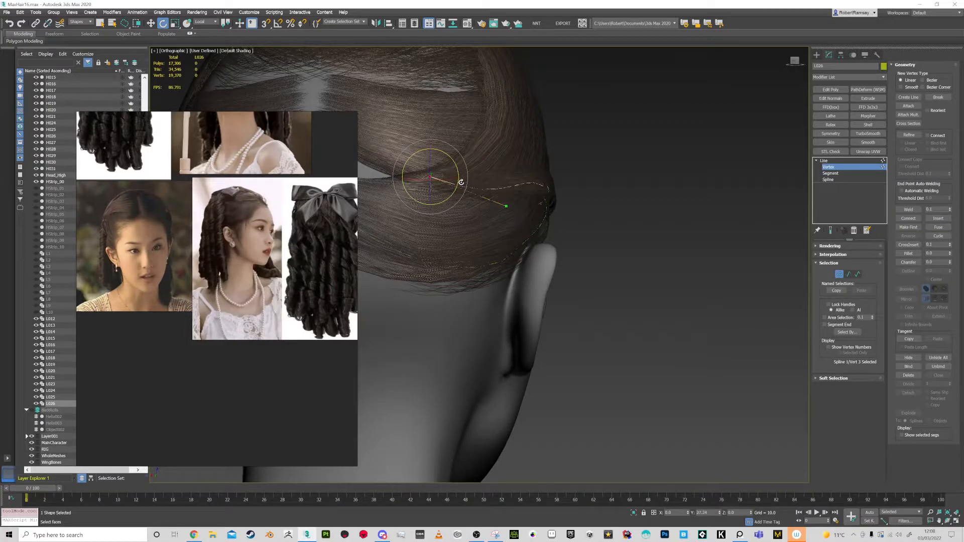
pyautogui.keyDown('alt'); pyautogui.moveTo(531, 228); pyautogui.dragTo(513, 217, button='middle'); pyautogui.keyUp('alt')
pyautogui.press('w')
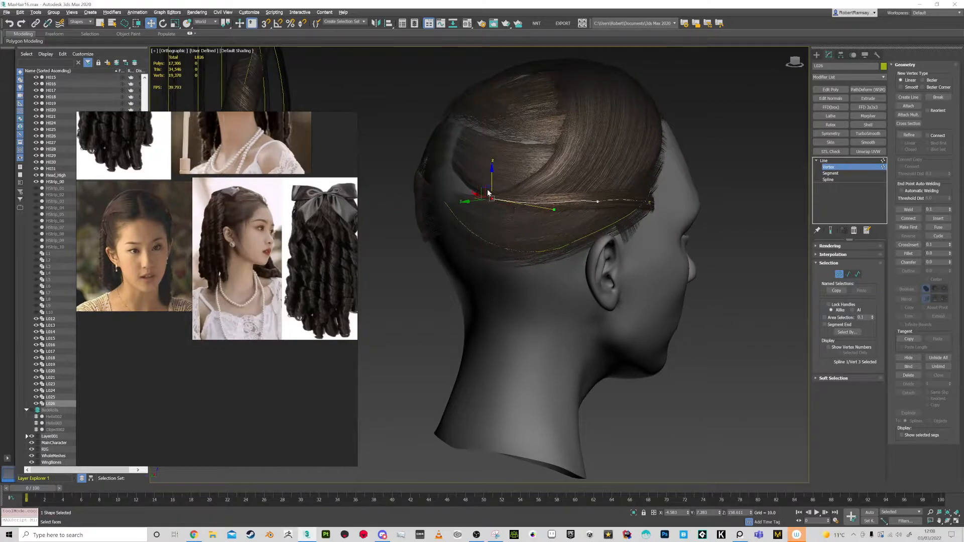
pyautogui.moveTo(493, 199); pyautogui.dragTo(444, 207)
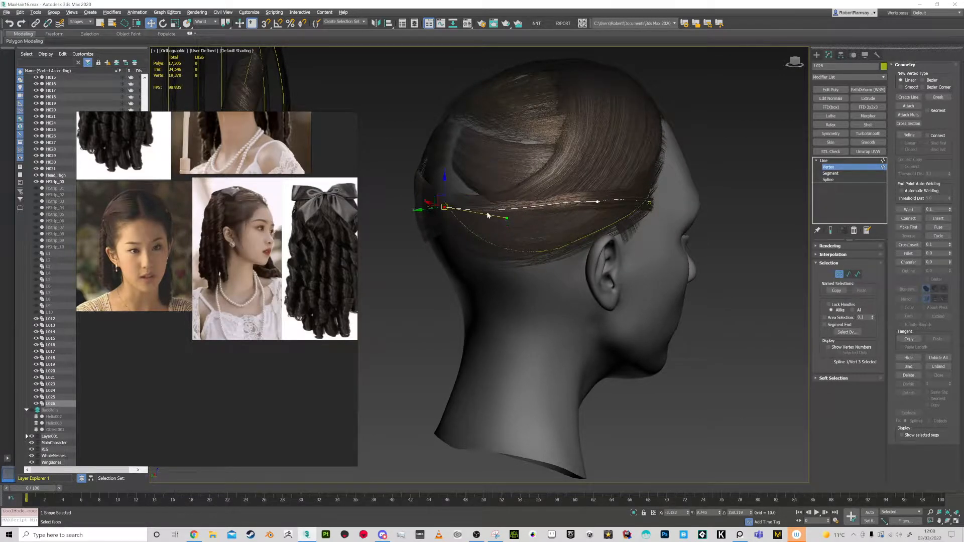
# Reset the tangents of the spline's middle vertex and front end vertex
pyautogui.keyDown('alt'); pyautogui.moveTo(604, 215); pyautogui.dragTo(593, 215, button='middle'); pyautogui.keyUp('alt')
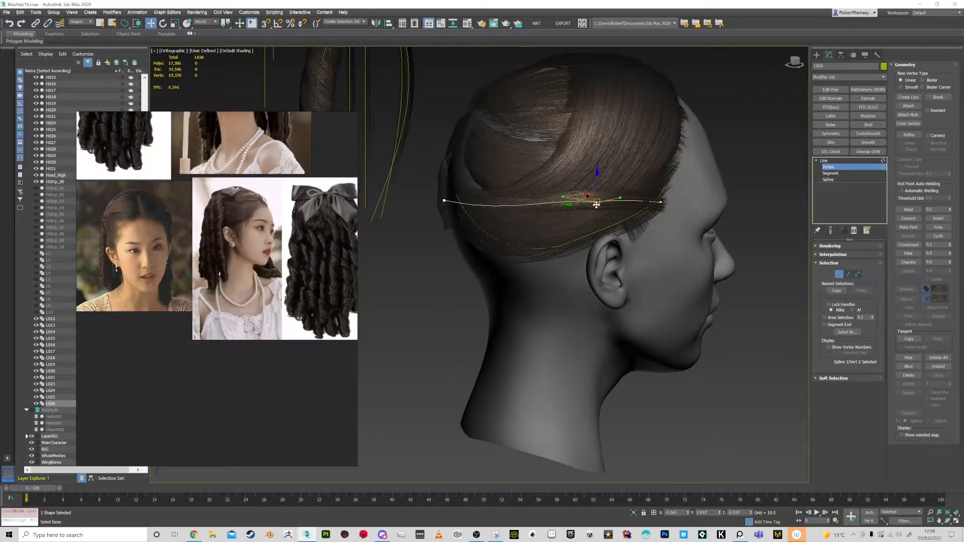
pyautogui.scroll(2, 578, 213)
pyautogui.rightClick(577, 217)
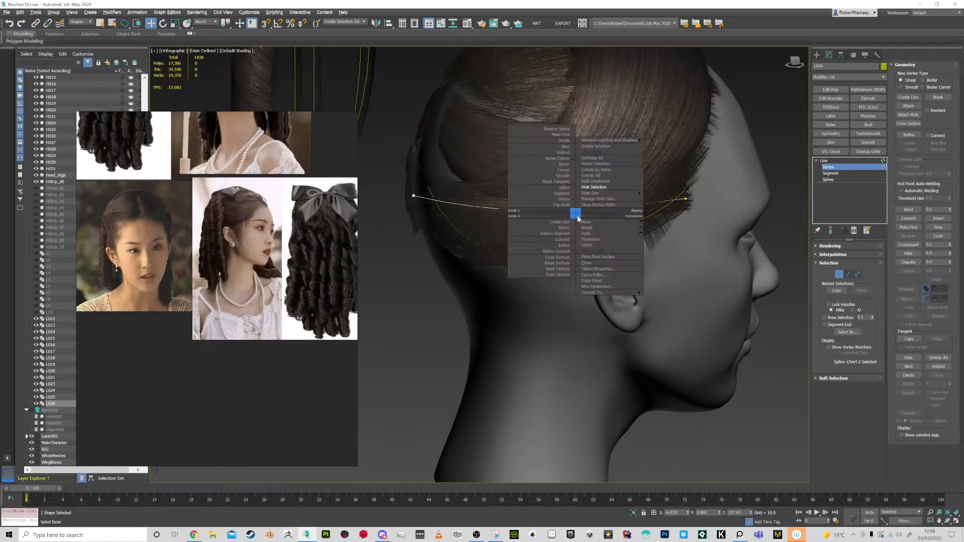
pyautogui.click(558, 181)
pyautogui.moveTo(579, 221)
pyautogui.keyDown('alt'); pyautogui.mouseDown(button='middle')
pyautogui.moveTo(585, 250)
pyautogui.moveTo(588, 225)
pyautogui.moveTo(567, 224)
pyautogui.mouseUp(button='middle'); pyautogui.keyUp('alt')
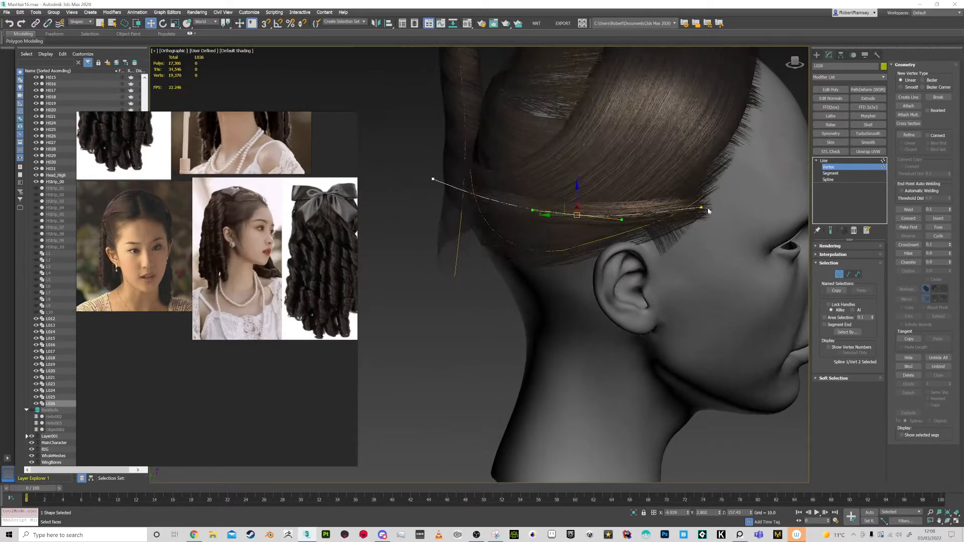
pyautogui.rightClick(701, 209)
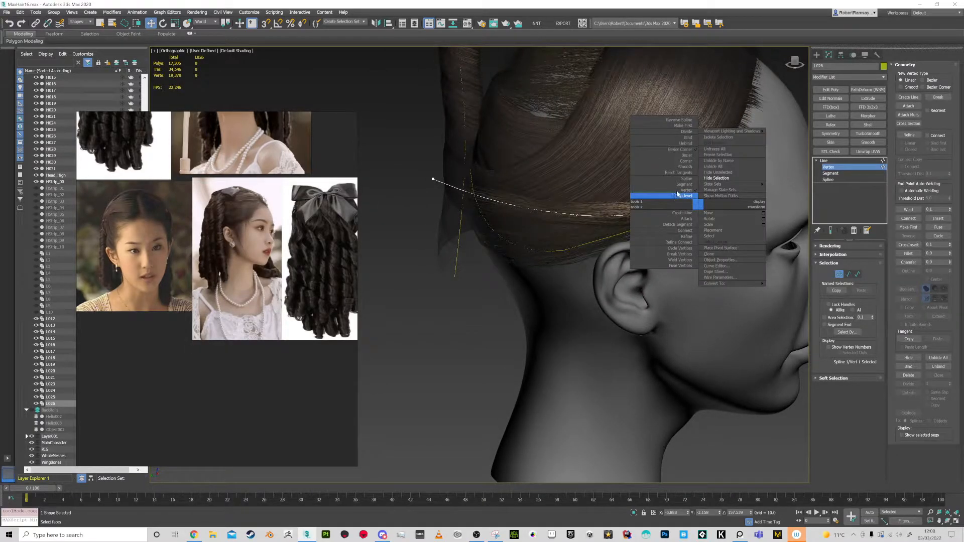
pyautogui.click(682, 176)
# Adjust the front end vertex's handle and raise the vertex slightly at the temple hairline
pyautogui.keyDown('alt'); pyautogui.moveTo(697, 221); pyautogui.dragTo(673, 206, button='middle'); pyautogui.keyUp('alt')
pyautogui.moveTo(663, 206); pyautogui.dragTo(655, 213)
pyautogui.moveTo(671, 224)
pyautogui.keyDown('alt'); pyautogui.mouseDown(button='middle')
pyautogui.moveTo(684, 236)
pyautogui.moveTo(674, 226)
pyautogui.mouseUp(button='middle'); pyautogui.keyUp('alt')
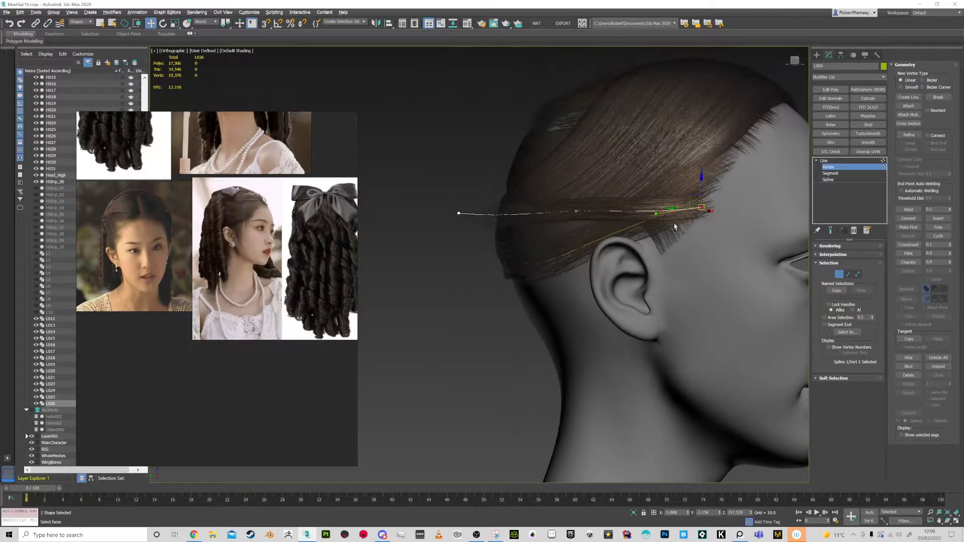
pyautogui.click(707, 200)
pyautogui.click(701, 205)
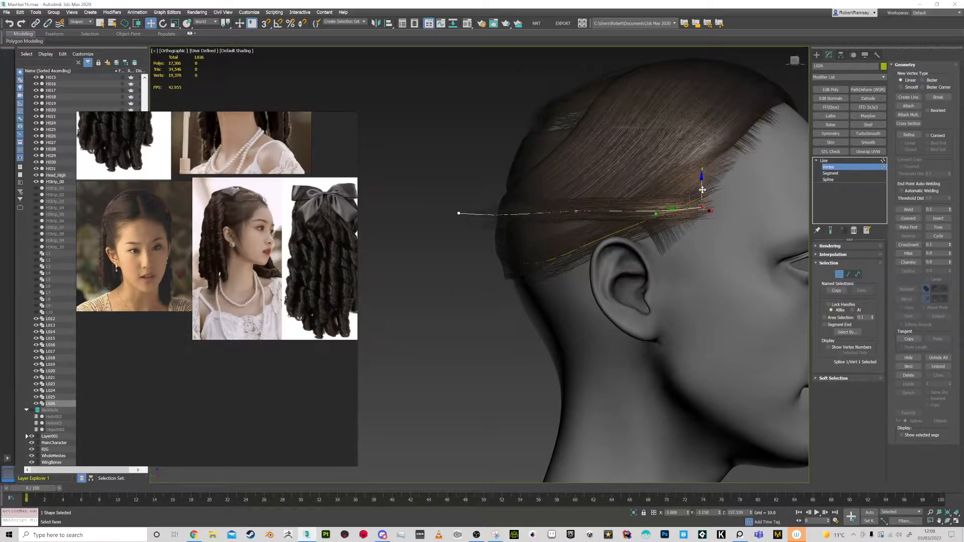
pyautogui.moveTo(701, 188); pyautogui.dragTo(701, 181)
# Lower the front end vertex's handle toward the ear and pull it in toward the side of the head
pyautogui.scroll(3, 711, 195)
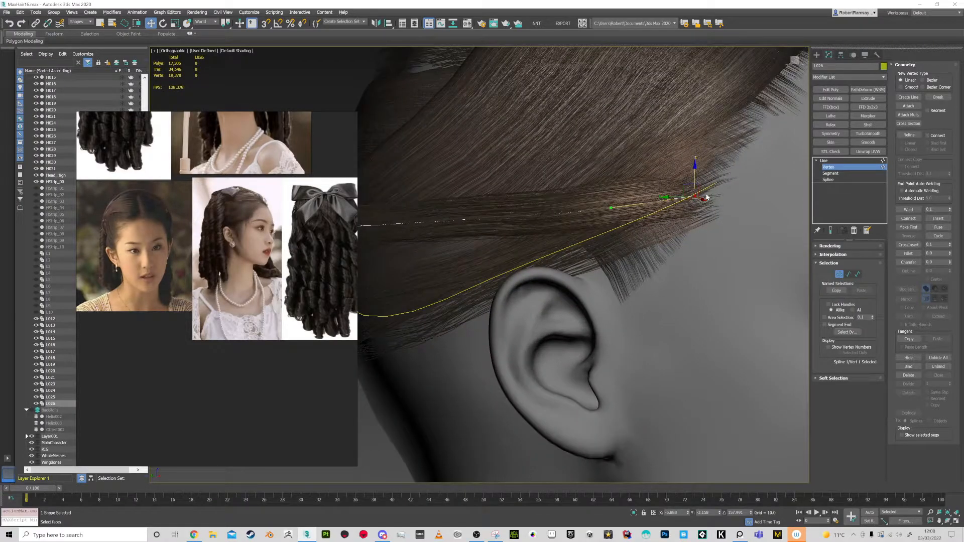
pyautogui.click(613, 210)
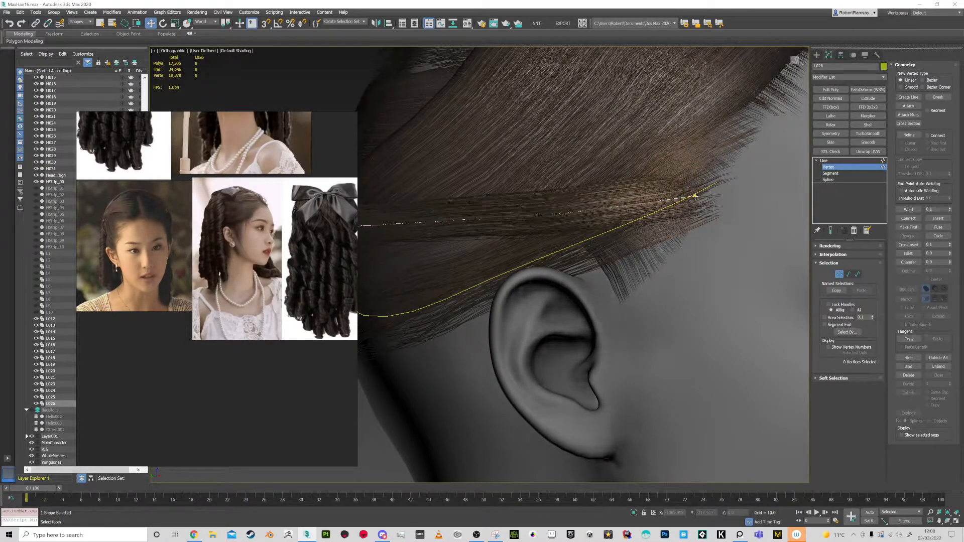
pyautogui.moveTo(611, 207); pyautogui.dragTo(603, 232)
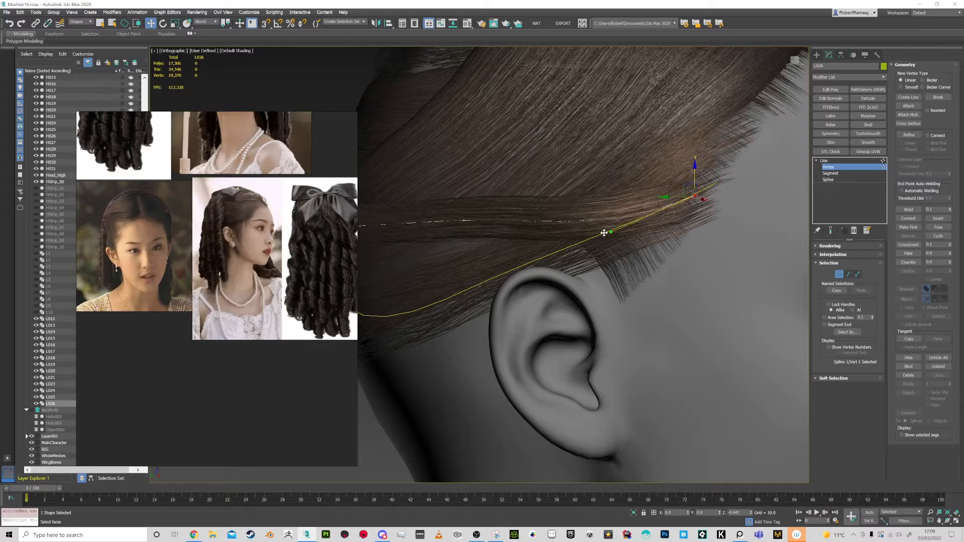
pyautogui.keyDown('alt'); pyautogui.moveTo(660, 223); pyautogui.dragTo(628, 258, button='middle'); pyautogui.keyUp('alt')
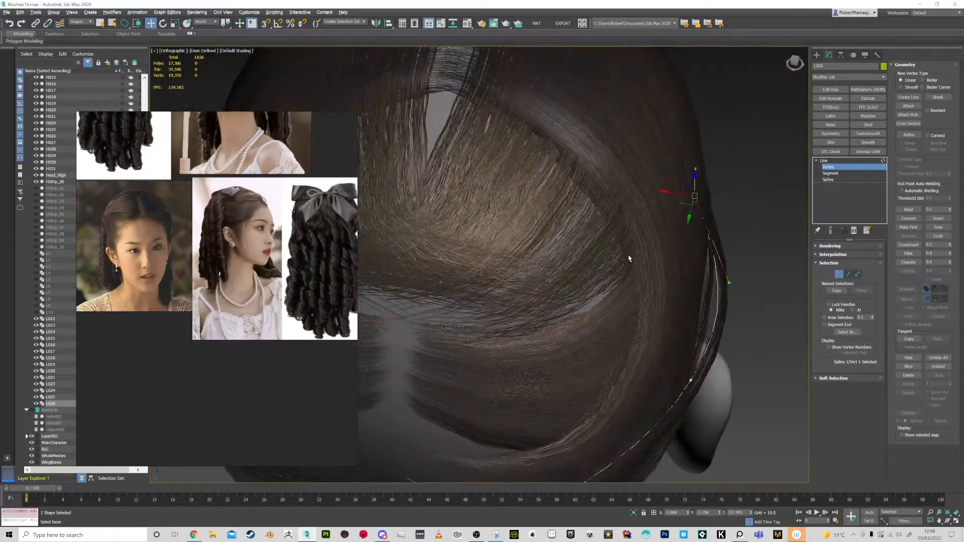
pyautogui.moveTo(728, 282); pyautogui.dragTo(717, 284)
# Rotate the front end vertex and fine-tune its handle so the strand's front lies against the temple
pyautogui.press('e')
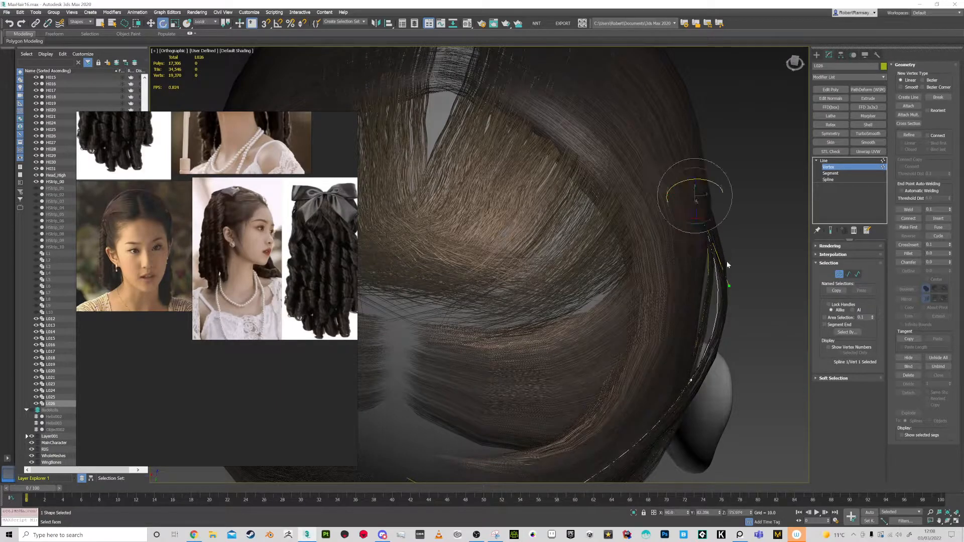
pyautogui.moveTo(719, 225)
pyautogui.mouseDown()
pyautogui.moveTo(736, 215)
pyautogui.moveTo(714, 215)
pyautogui.moveTo(720, 223)
pyautogui.mouseUp()
pyautogui.keyDown('alt'); pyautogui.moveTo(719, 223); pyautogui.dragTo(611, 246, button='middle'); pyautogui.keyUp('alt')
pyautogui.press('w')
pyautogui.moveTo(609, 243); pyautogui.dragTo(604, 230)
pyautogui.keyDown('alt'); pyautogui.moveTo(503, 232); pyautogui.dragTo(593, 238, button='middle'); pyautogui.keyUp('alt')
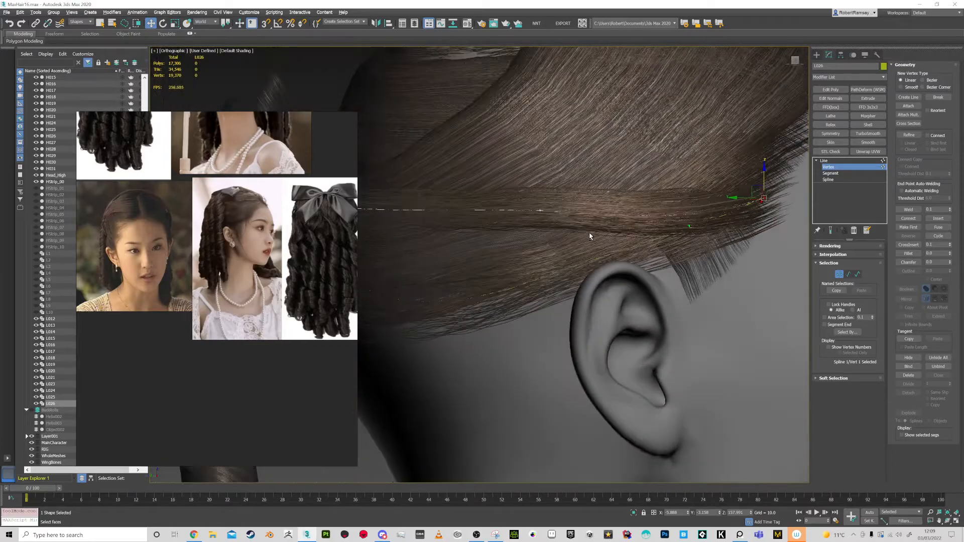
# Move the spline's middle vertex down above the ear and pull it and its handle in against the scalp
pyautogui.moveTo(541, 211); pyautogui.dragTo(532, 233)
pyautogui.scroll(-2, 672, 187)
pyautogui.keyDown('alt'); pyautogui.moveTo(682, 185); pyautogui.dragTo(695, 186, button='middle'); pyautogui.keyUp('alt')
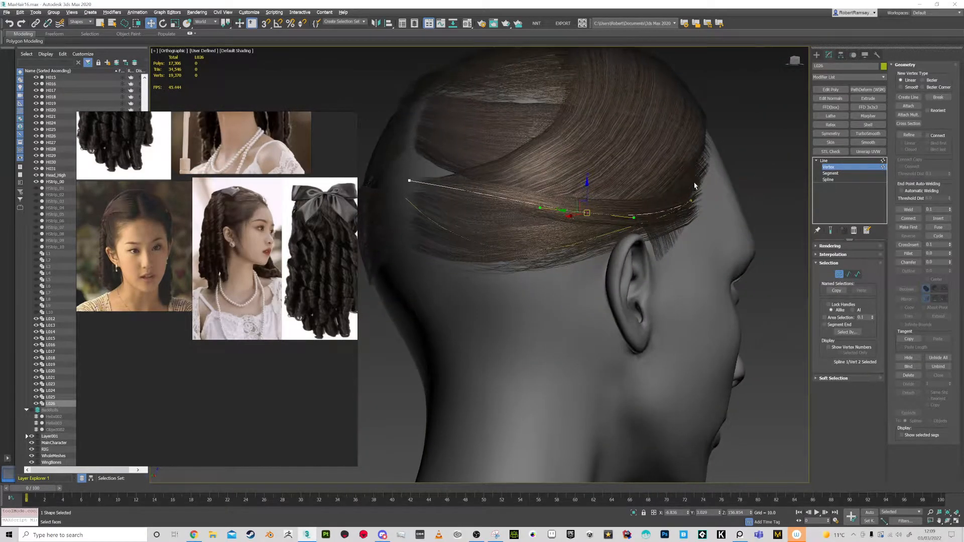
pyautogui.keyDown('alt'); pyautogui.moveTo(598, 222); pyautogui.dragTo(625, 259, button='middle'); pyautogui.keyUp('alt')
pyautogui.click(608, 170)
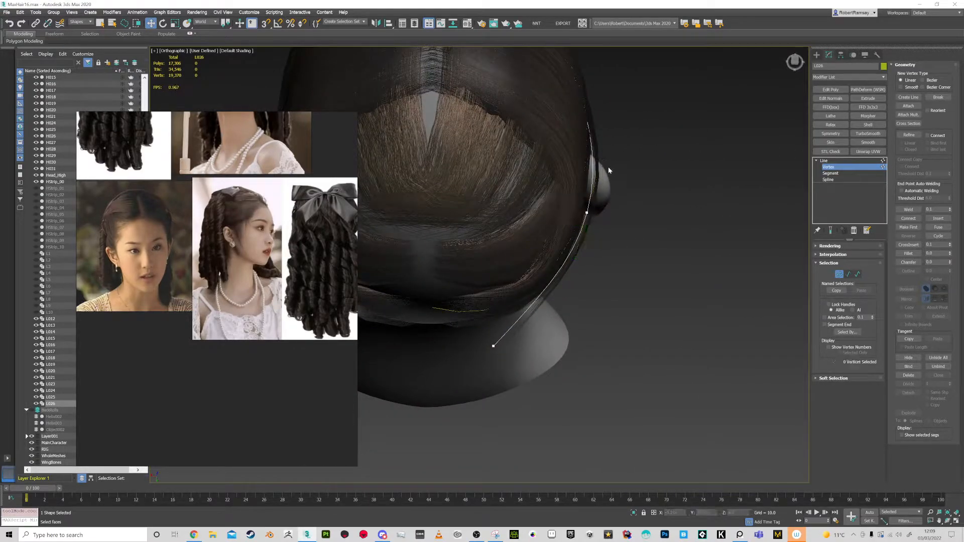
pyautogui.click(587, 212)
pyautogui.moveTo(600, 165); pyautogui.dragTo(588, 165)
pyautogui.moveTo(588, 213); pyautogui.dragTo(586, 213)
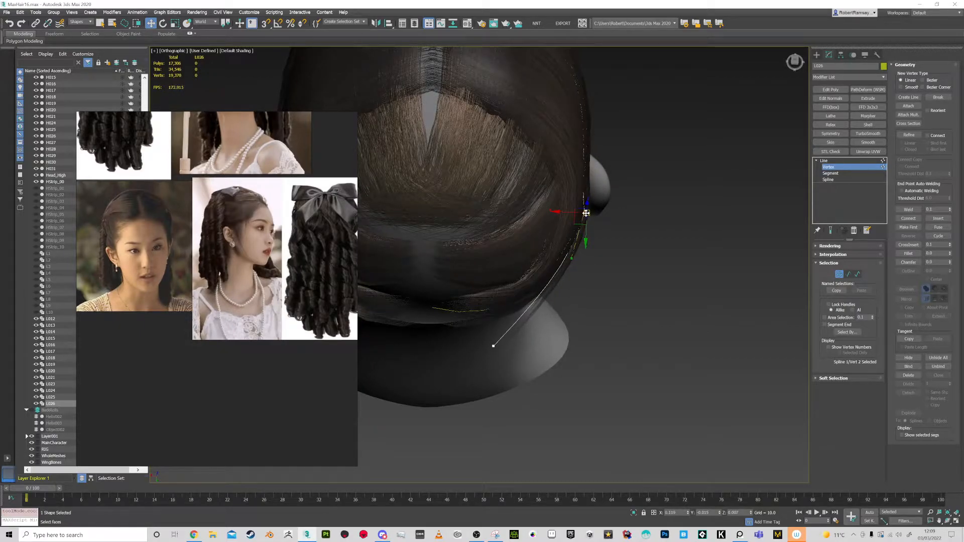
# Move the spline's rear end vertex in against the back of the head and rotate its handle along the curve
pyautogui.keyDown('alt'); pyautogui.moveTo(558, 298); pyautogui.dragTo(560, 315, button='middle'); pyautogui.keyUp('alt')
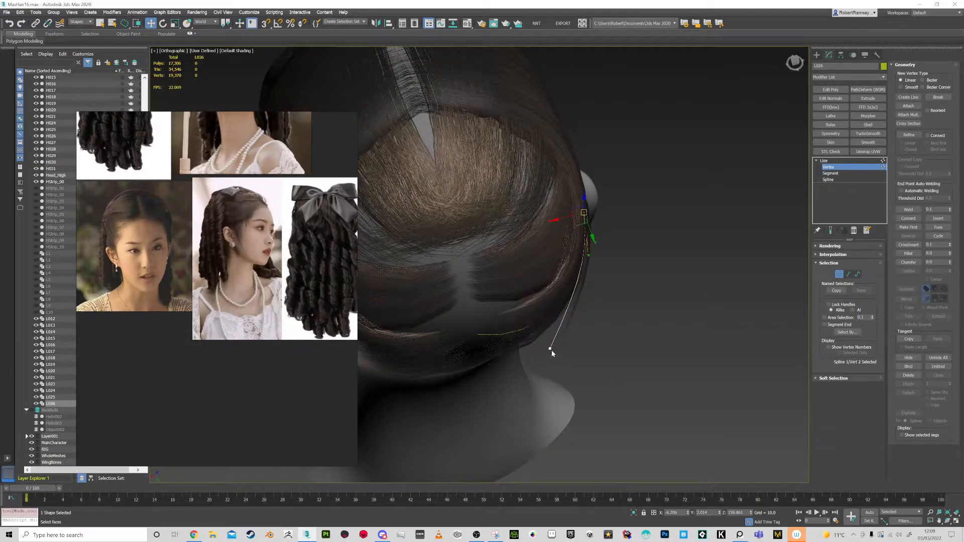
pyautogui.keyDown('alt'); pyautogui.moveTo(550, 348); pyautogui.dragTo(538, 370, button='middle'); pyautogui.keyUp('alt')
pyautogui.moveTo(537, 360); pyautogui.dragTo(510, 332)
pyautogui.press('e')
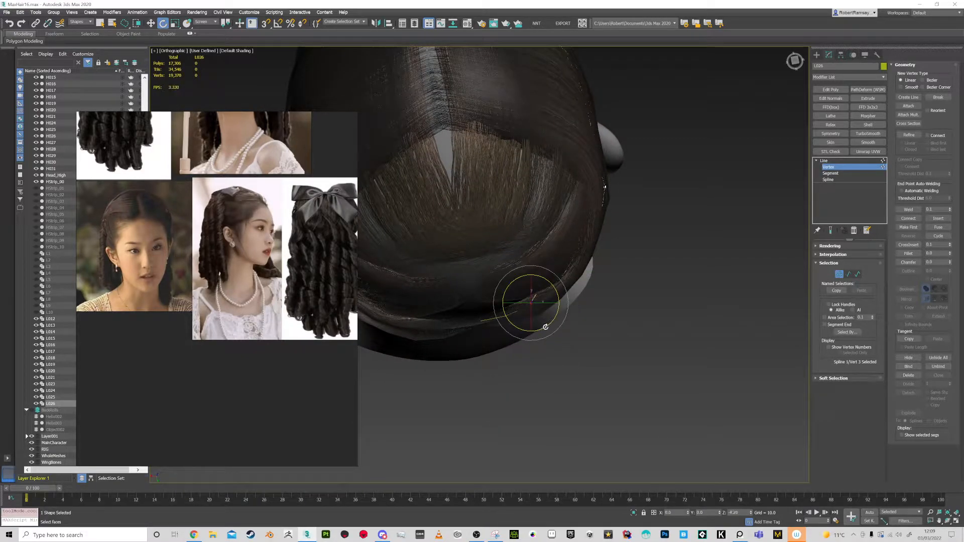
pyautogui.moveTo(592, 273)
pyautogui.keyDown('alt'); pyautogui.mouseDown(button='middle')
pyautogui.moveTo(600, 286)
pyautogui.moveTo(602, 275)
pyautogui.mouseUp(button='middle'); pyautogui.keyUp('alt')
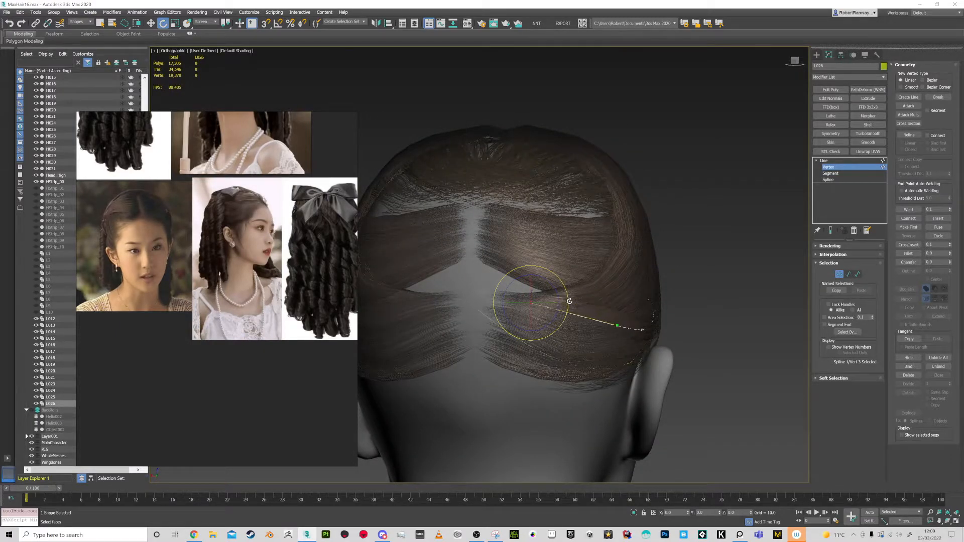
pyautogui.keyDown('alt'); pyautogui.moveTo(572, 315); pyautogui.dragTo(532, 301, button='middle'); pyautogui.keyUp('alt')
pyautogui.press('w')
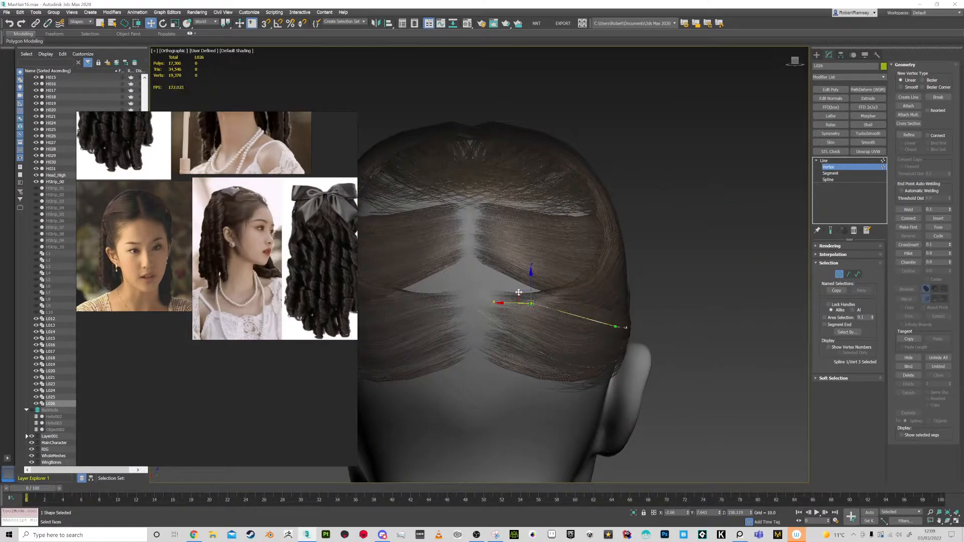
# Raise the rear end vertex and shift it backward so the strand's end wraps over the back of the head
pyautogui.keyDown('alt'); pyautogui.moveTo(487, 277); pyautogui.dragTo(578, 321, button='middle'); pyautogui.keyUp('alt')
pyautogui.keyDown('alt'); pyautogui.moveTo(497, 290); pyautogui.dragTo(502, 273, button='middle'); pyautogui.keyUp('alt')
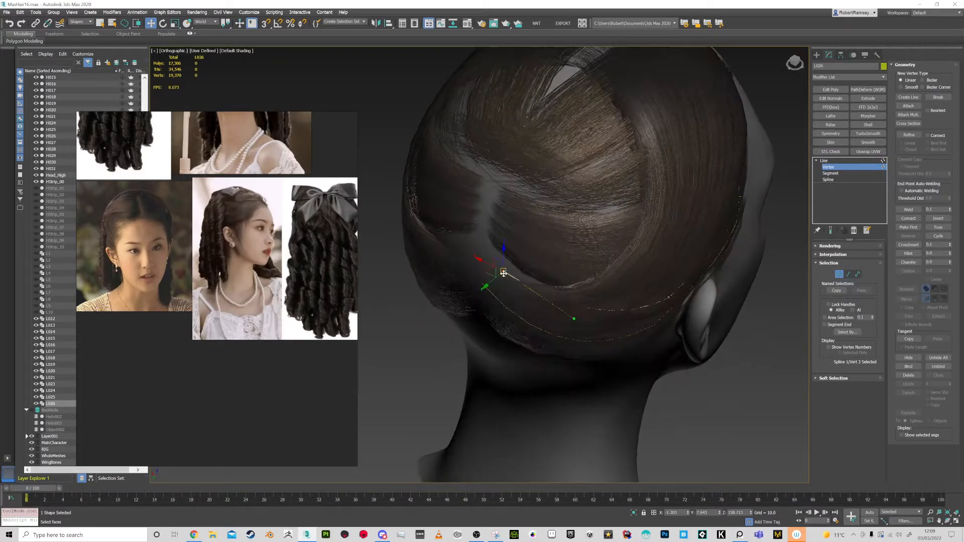
pyautogui.moveTo(489, 285); pyautogui.dragTo(477, 295)
pyautogui.keyDown('alt'); pyautogui.moveTo(479, 292); pyautogui.dragTo(549, 308, button='middle'); pyautogui.keyUp('alt')
pyautogui.moveTo(522, 285); pyautogui.dragTo(517, 284)
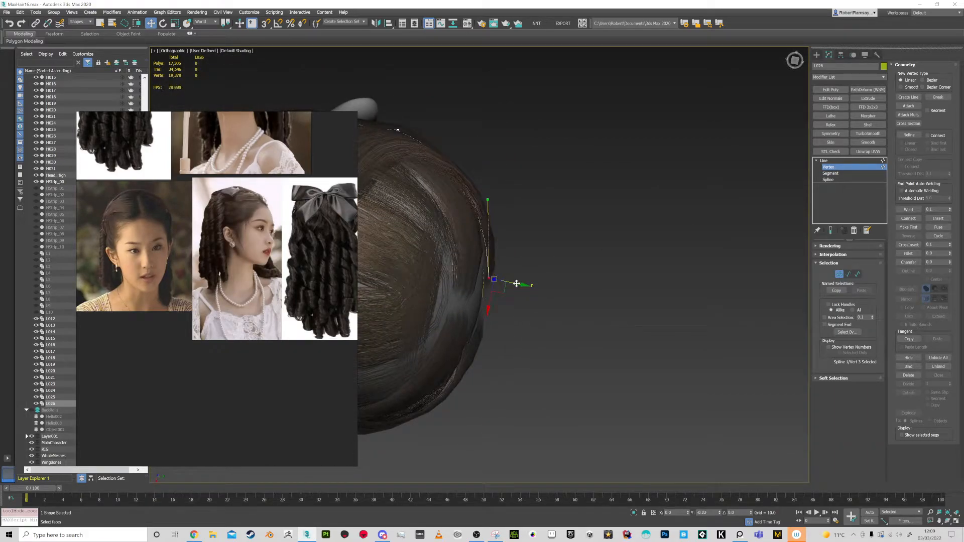
pyautogui.keyDown('alt'); pyautogui.moveTo(517, 283); pyautogui.dragTo(755, 289, button='middle'); pyautogui.keyUp('alt')
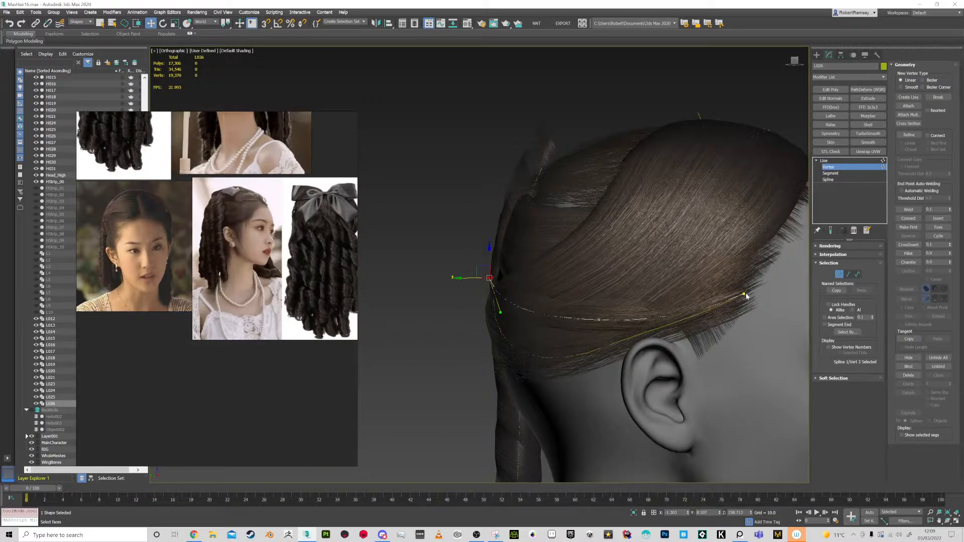
# Finish editing the spline's vertices and set the selection filter to All
pyautogui.press('1')
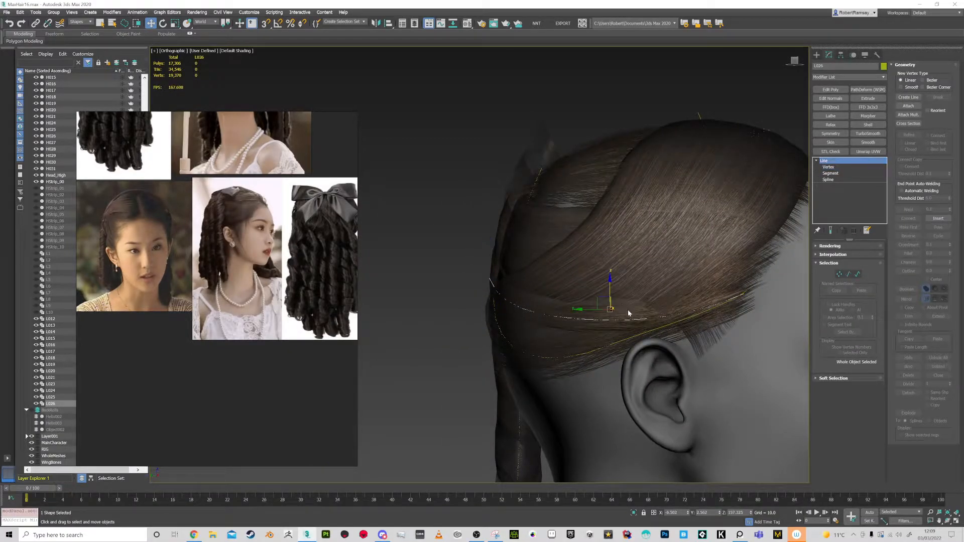
pyautogui.click(83, 21)
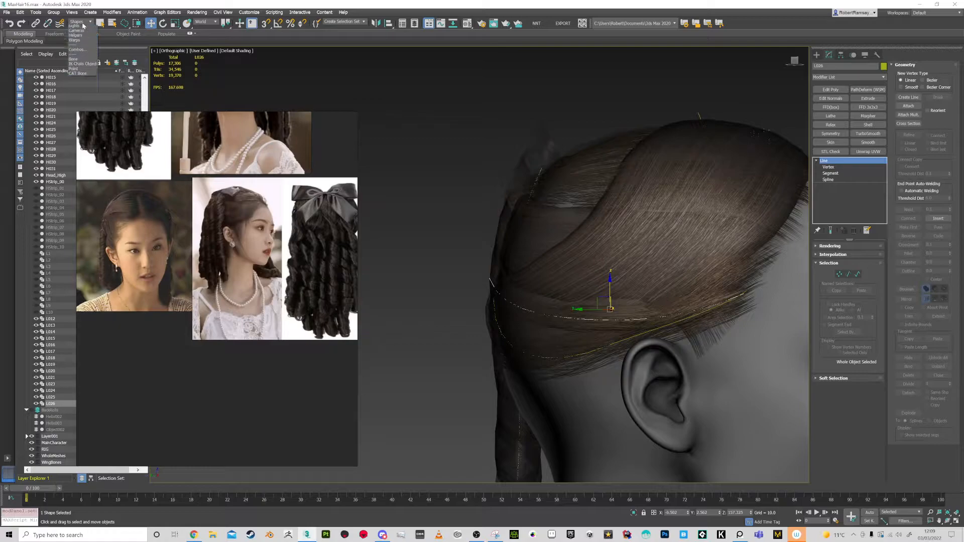
pyautogui.click(75, 26)
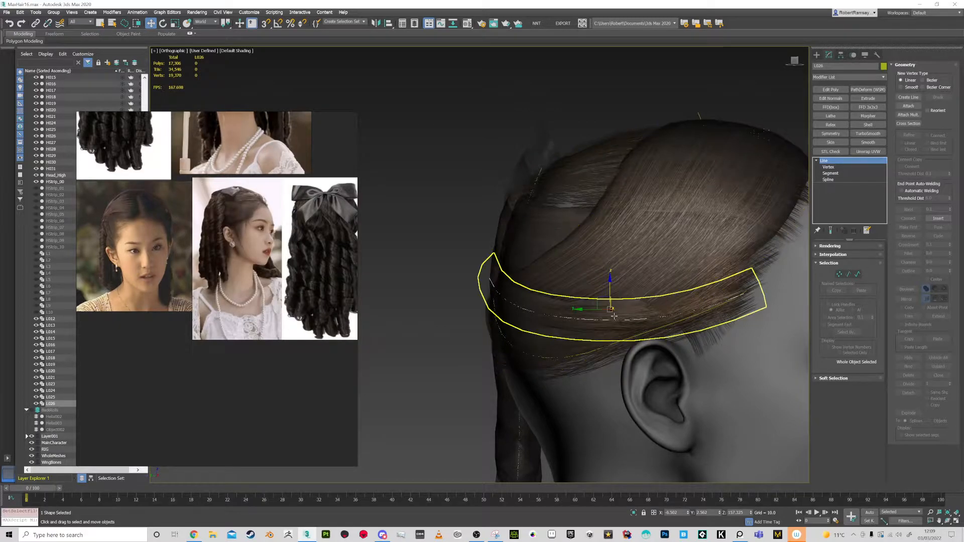
# Collapse the Path Deform binding on the hair strip above the ear into its editable poly
pyautogui.click(613, 316)
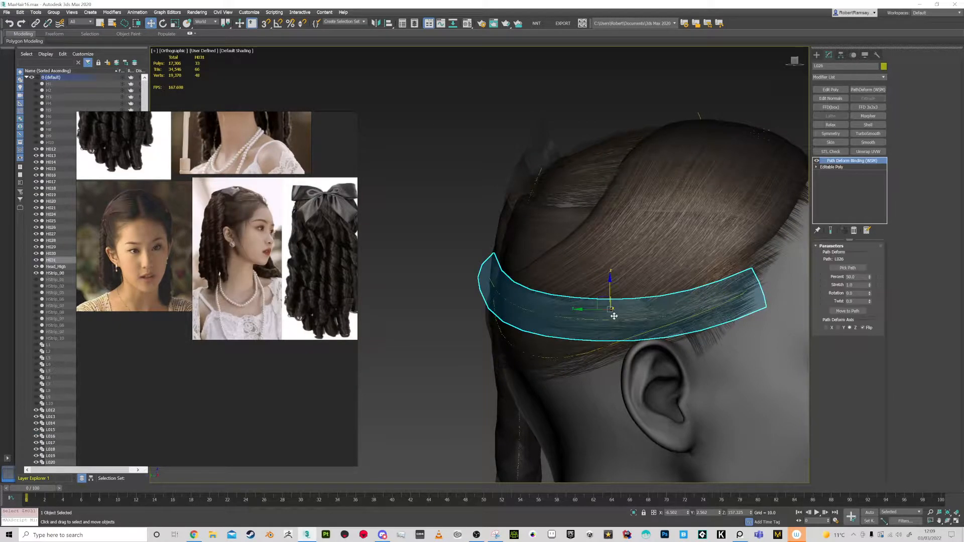
pyautogui.rightClick(846, 162)
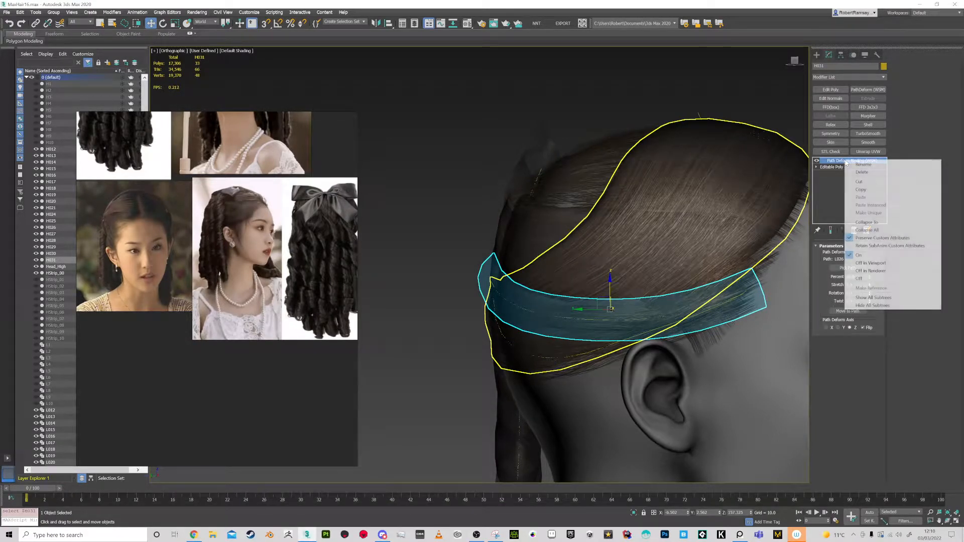
pyautogui.click(866, 222)
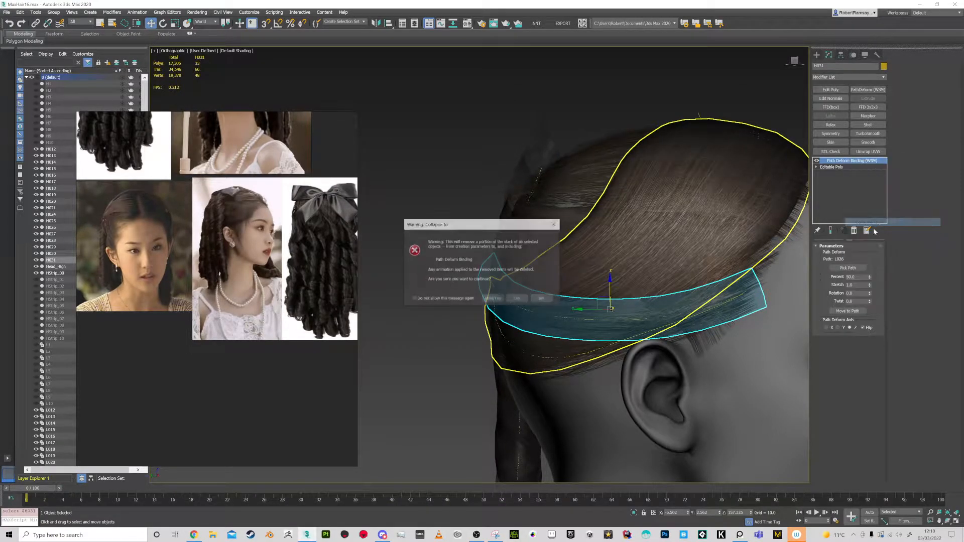
pyautogui.click(517, 301)
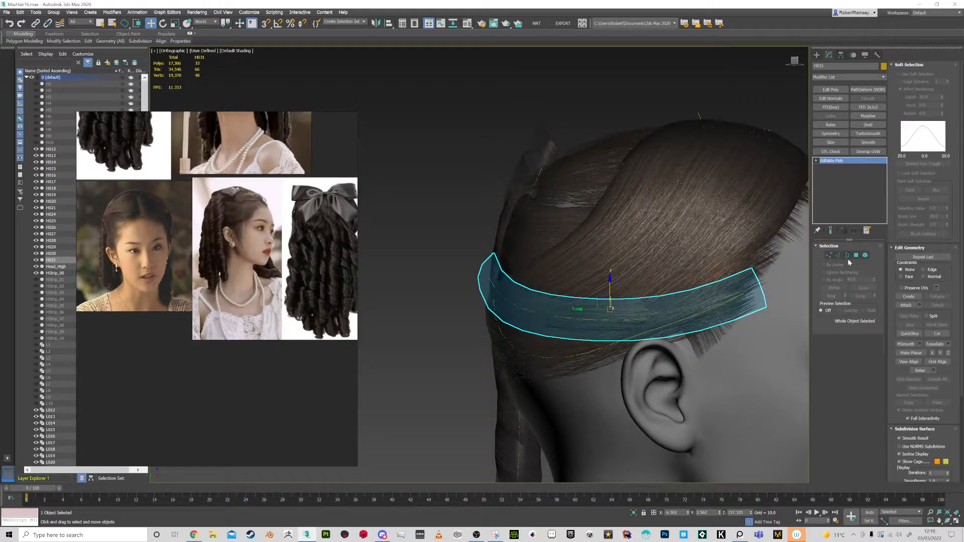
# Limit the selection filter to Shapes and delete the collapsed strip's leftover guide spline
pyautogui.click(87, 24)
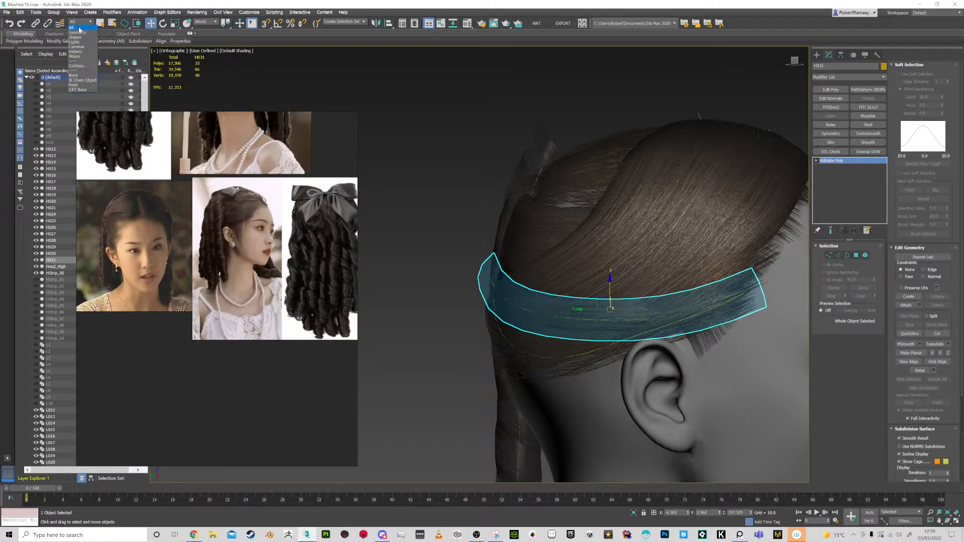
pyautogui.click(76, 38)
pyautogui.click(507, 304)
pyautogui.click(514, 304)
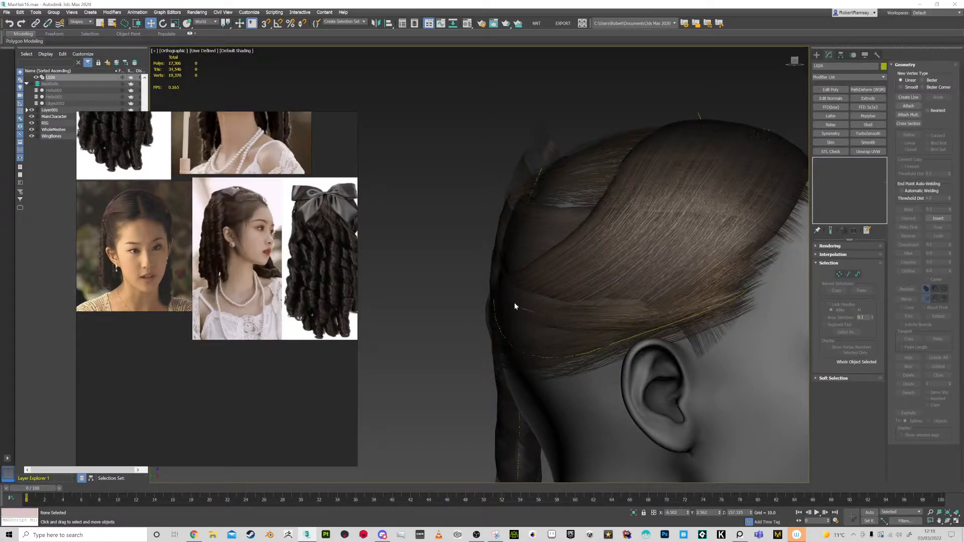
pyautogui.scroll(5, 629, 320)
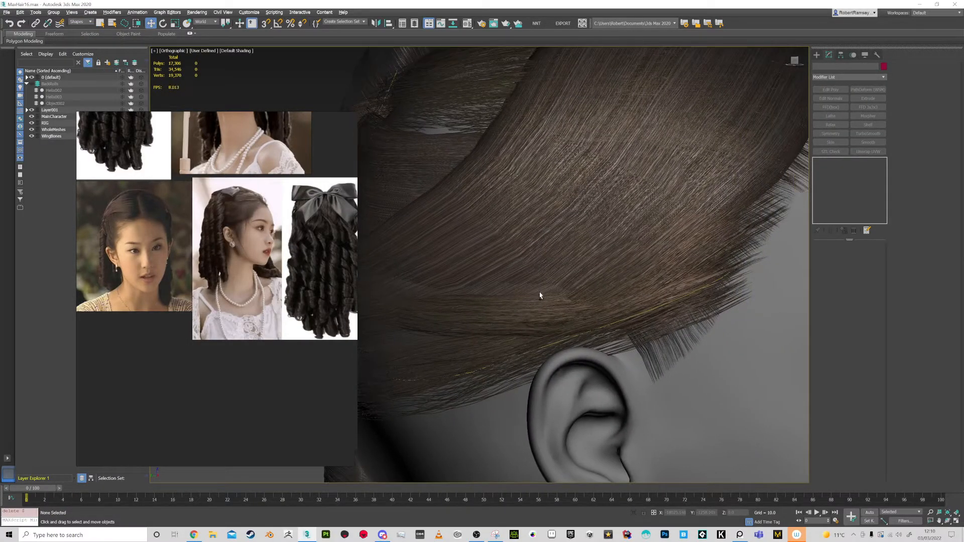
pyautogui.press('q')
pyautogui.scroll(-2, 572, 300)
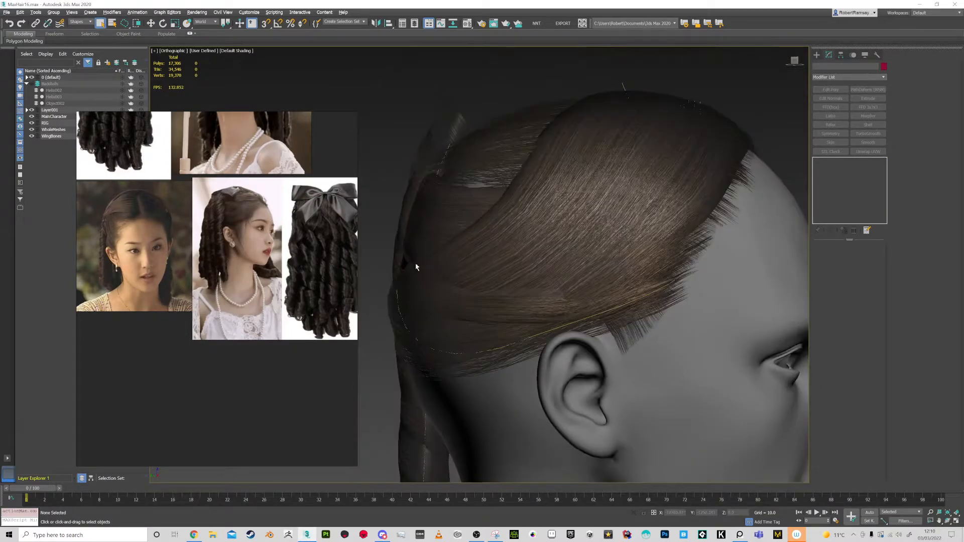
# Reset the selection filter to All, then raise the strip's upper long edge and shift it slightly along X
pyautogui.click(81, 27)
pyautogui.click(506, 311)
pyautogui.click(838, 255)
pyautogui.press('F4')
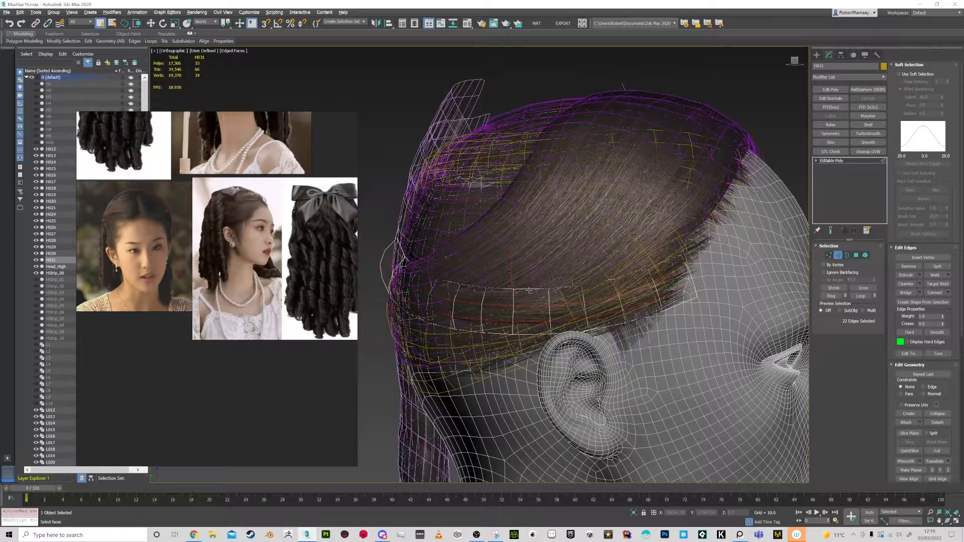
pyautogui.press('F4')
pyautogui.press('w')
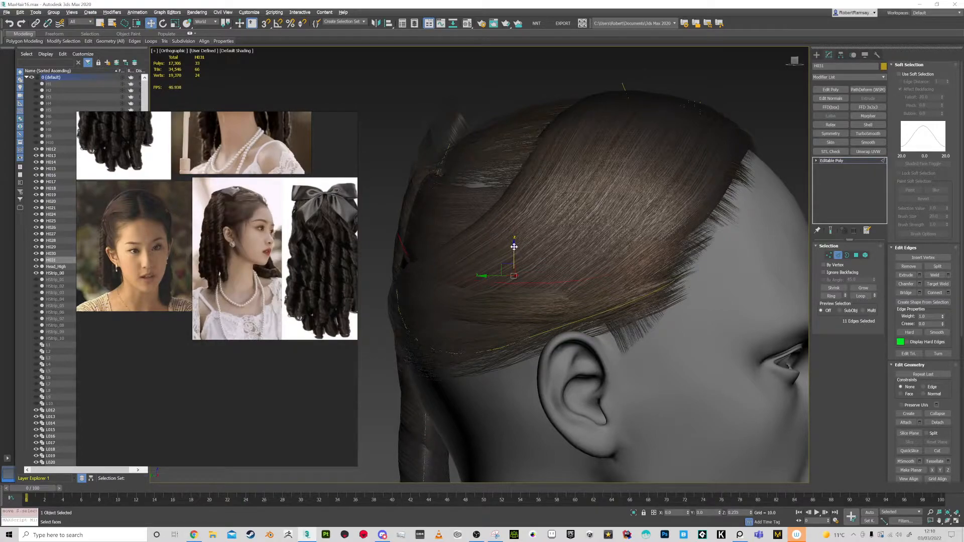
pyautogui.keyDown('alt'); pyautogui.moveTo(522, 251); pyautogui.dragTo(562, 276, button='middle'); pyautogui.keyUp('alt')
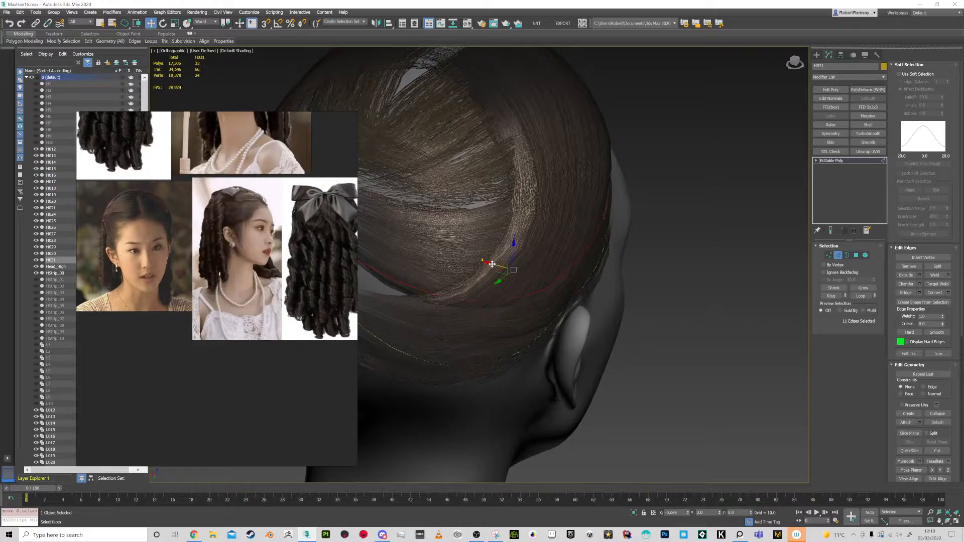
pyautogui.keyDown('alt'); pyautogui.moveTo(459, 278); pyautogui.dragTo(565, 249, button='middle'); pyautogui.keyUp('alt')
# Add an FFD(box) modifier to the whole strip and set its lattice to 2x2x2 points
pyautogui.click(817, 160)
pyautogui.click(831, 160)
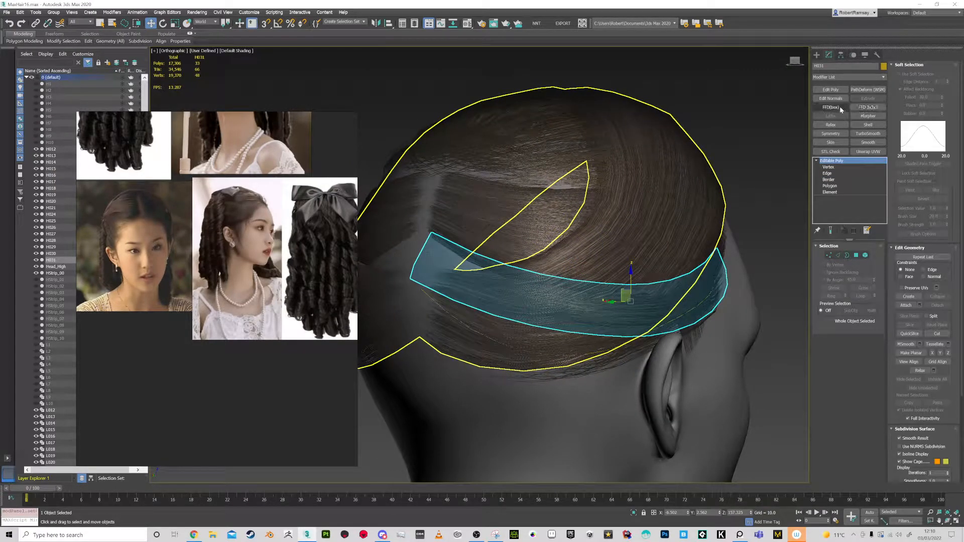
pyautogui.click(837, 107)
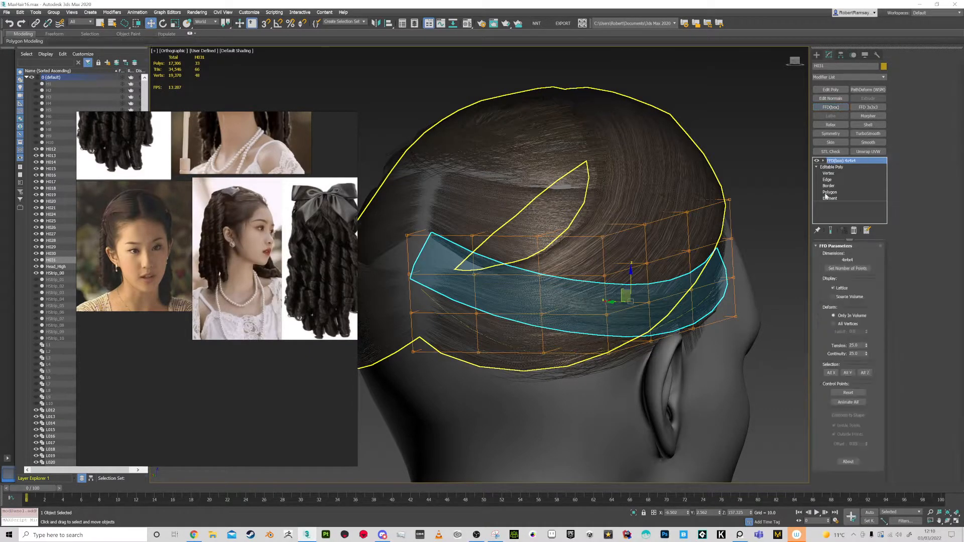
pyautogui.keyDown('alt'); pyautogui.moveTo(679, 216); pyautogui.dragTo(705, 260, button='middle'); pyautogui.keyUp('alt')
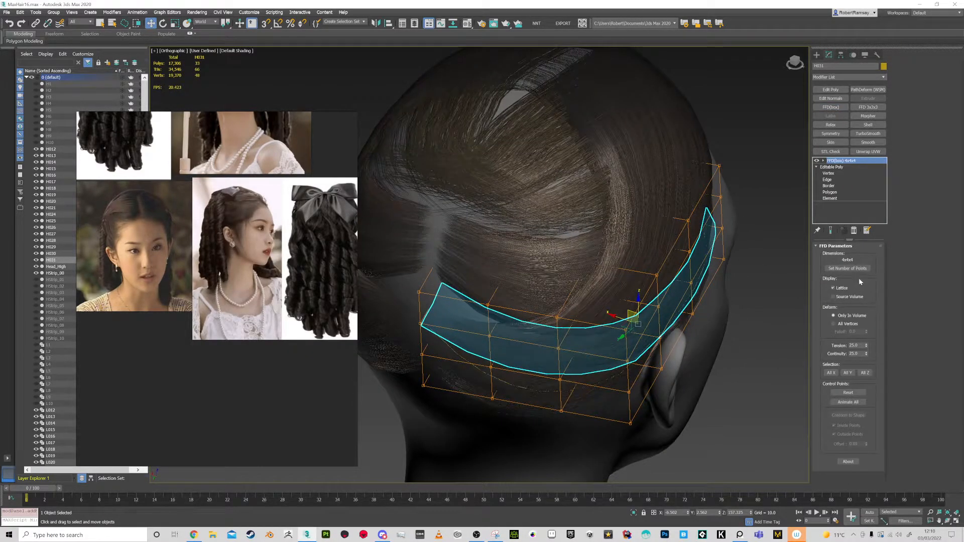
pyautogui.click(860, 271)
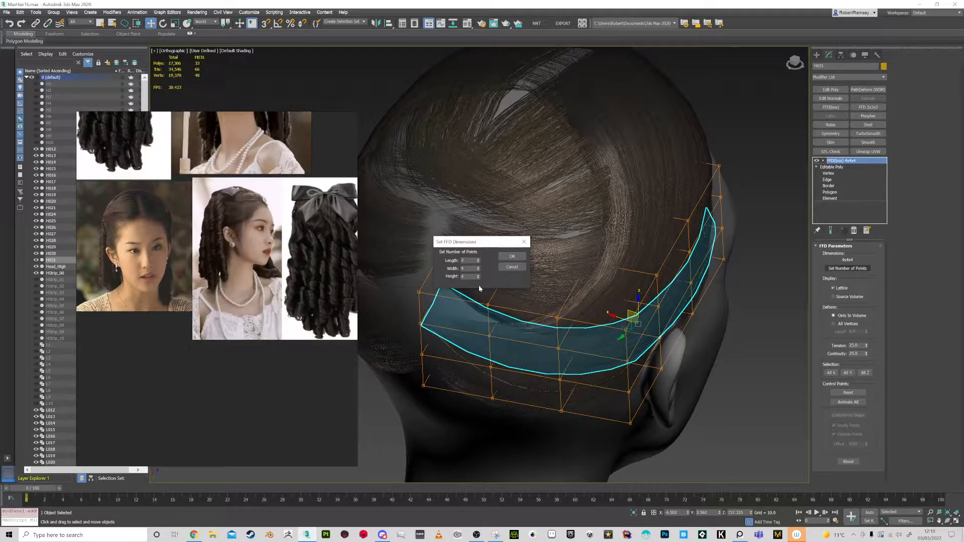
pyautogui.click(512, 256)
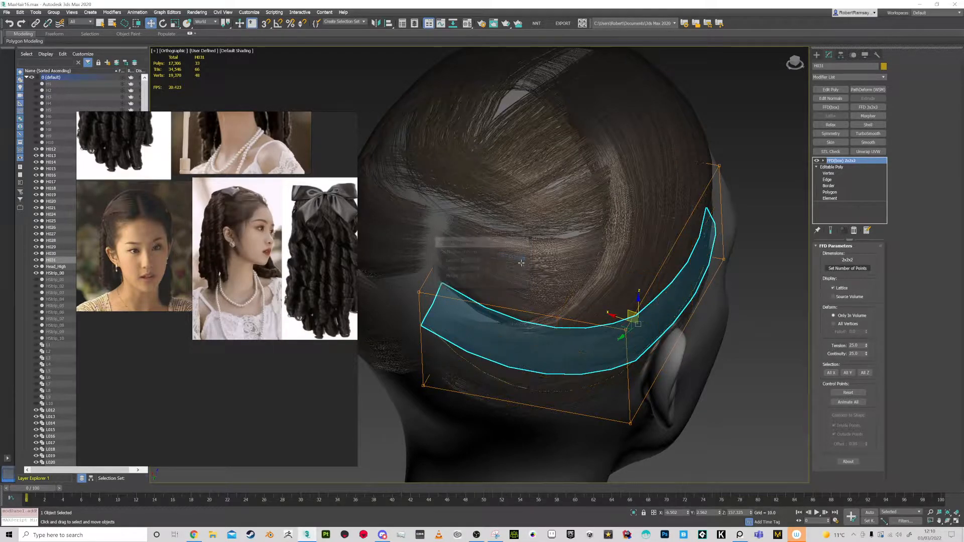
# Raise the lattice's upper control point behind the ear and lower the one beneath it
pyautogui.click(823, 161)
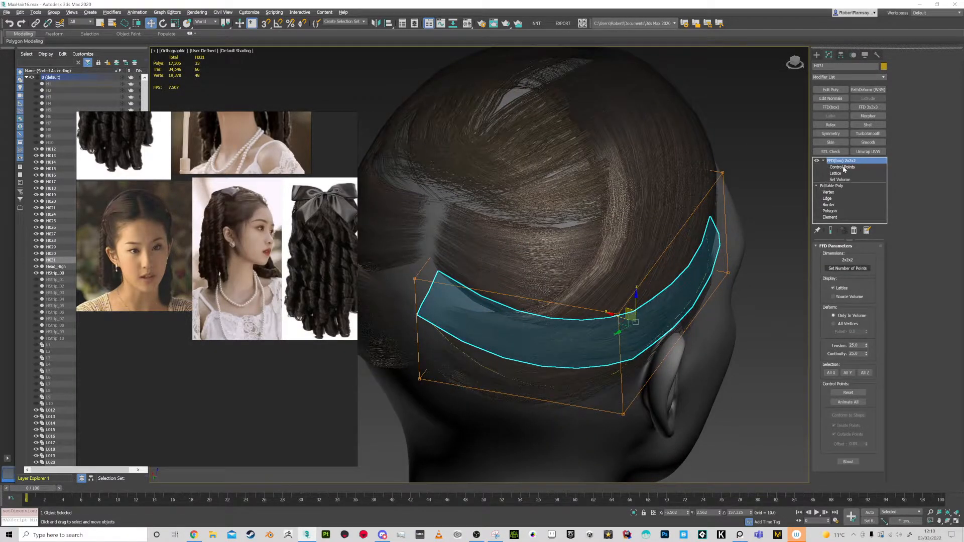
pyautogui.click(841, 167)
pyautogui.keyDown('alt'); pyautogui.moveTo(624, 323); pyautogui.dragTo(621, 307, button='middle'); pyautogui.keyUp('alt')
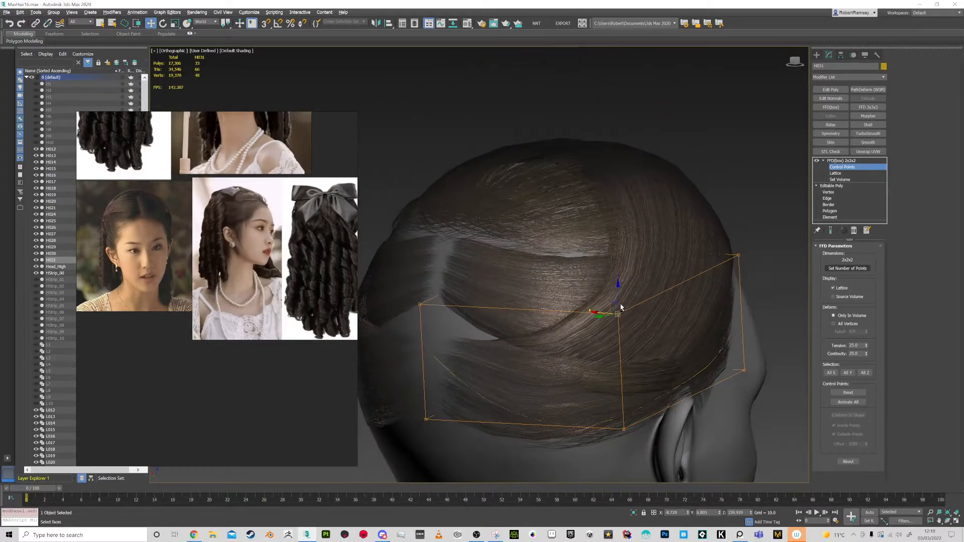
pyautogui.moveTo(620, 313); pyautogui.dragTo(618, 290)
pyautogui.click(623, 429)
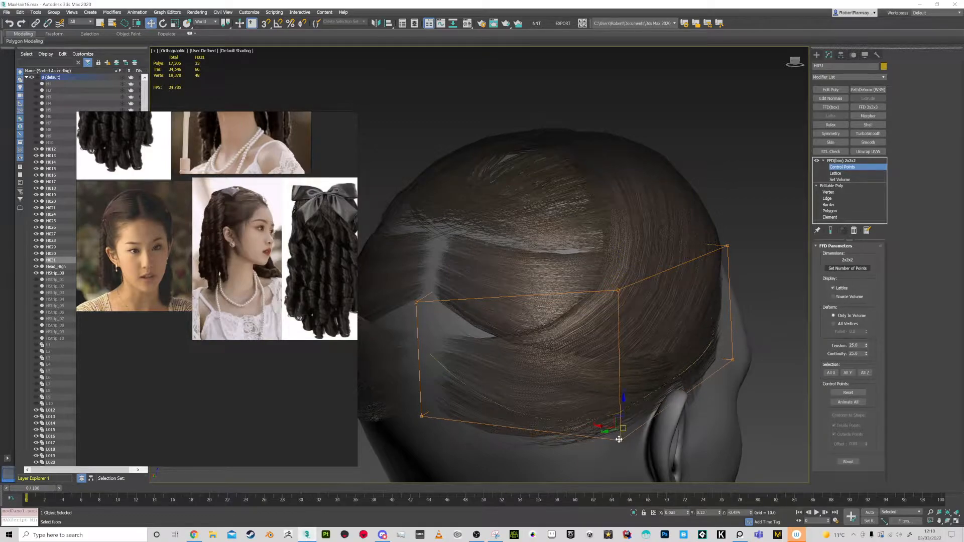
# Adjust the lattice's corner control points at the back of the head to refit the strip's rear end
pyautogui.keyDown('alt'); pyautogui.moveTo(506, 358); pyautogui.dragTo(434, 318, button='middle'); pyautogui.keyUp('alt')
pyautogui.moveTo(405, 338)
pyautogui.mouseDown()
pyautogui.moveTo(407, 321)
pyautogui.moveTo(400, 329)
pyautogui.mouseUp()
pyautogui.keyDown('alt'); pyautogui.moveTo(436, 405); pyautogui.dragTo(533, 412, button='middle'); pyautogui.keyUp('alt')
pyautogui.moveTo(509, 406); pyautogui.dragTo(502, 409)
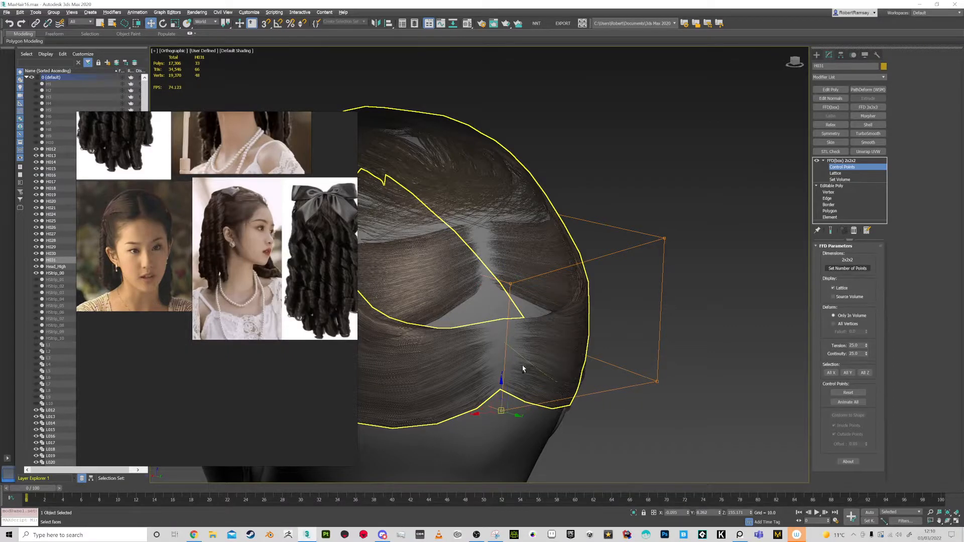
# Shift the lattice's upper front control point near the temple to fit the strip's front end to the hairline
pyautogui.keyDown('alt'); pyautogui.moveTo(523, 370); pyautogui.dragTo(362, 300, button='middle'); pyautogui.keyUp('alt')
pyautogui.click(632, 203)
pyautogui.keyDown('alt'); pyautogui.moveTo(631, 203); pyautogui.dragTo(637, 200, button='middle'); pyautogui.keyUp('alt')
pyautogui.moveTo(632, 203); pyautogui.dragTo(636, 202)
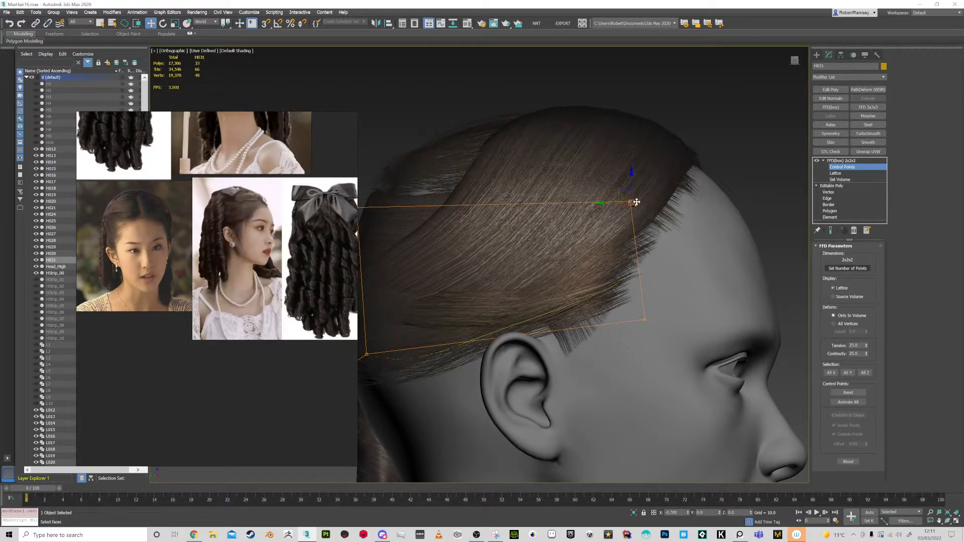
pyautogui.keyDown('alt'); pyautogui.moveTo(635, 202); pyautogui.dragTo(632, 228, button='middle'); pyautogui.keyUp('alt')
pyautogui.hotkey('alt', 's')
pyautogui.moveTo(629, 194); pyautogui.dragTo(632, 193)
pyautogui.keyDown('alt'); pyautogui.moveTo(630, 193); pyautogui.dragTo(613, 281, button='middle'); pyautogui.keyUp('alt')
# Leave control point editing and collapse the FFD modifier into the strip's editable poly
pyautogui.click(843, 161)
pyautogui.rightClick(843, 160)
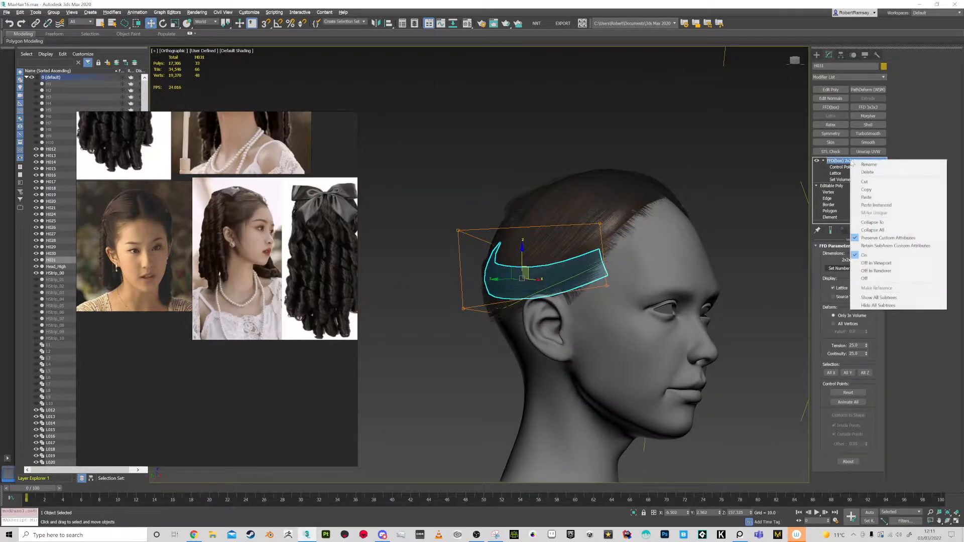
pyautogui.click(893, 222)
pyautogui.click(516, 298)
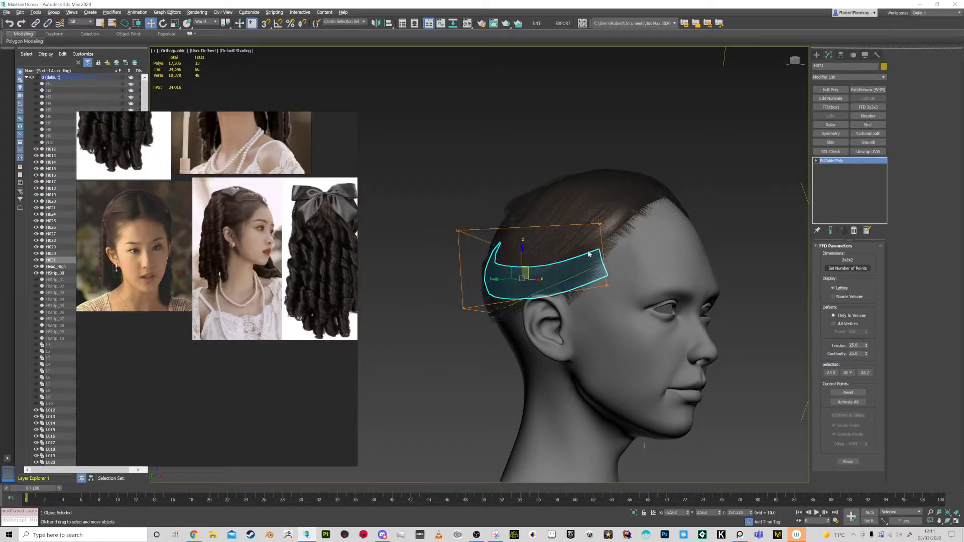
# Collapse the Path Deform binding on the lower neighbouring strip that runs over the ear
pyautogui.click(572, 290)
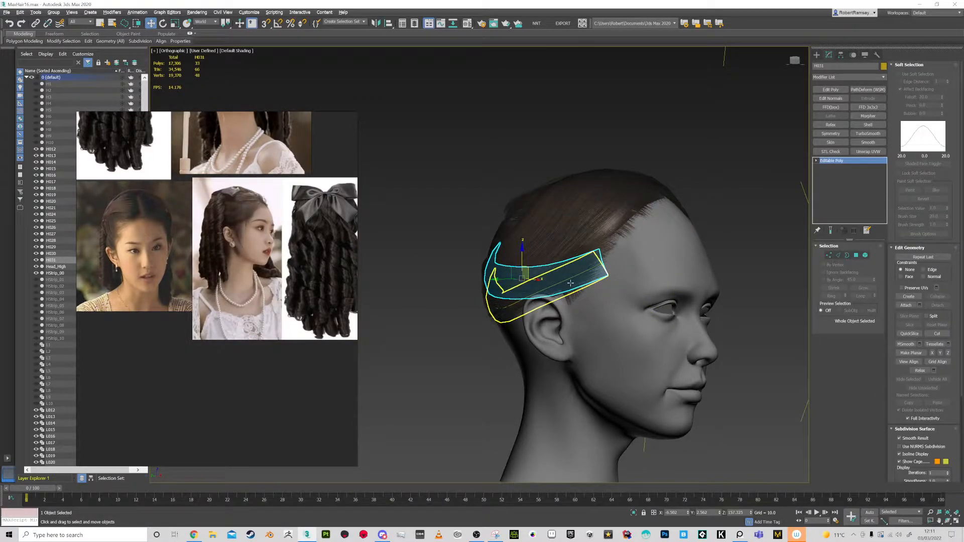
pyautogui.rightClick(843, 162)
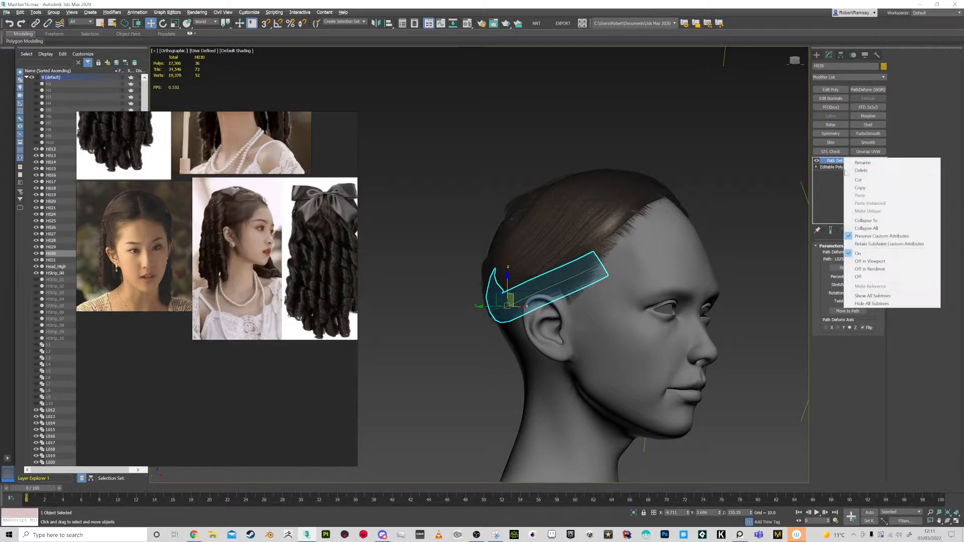
pyautogui.click(893, 219)
pyautogui.click(514, 299)
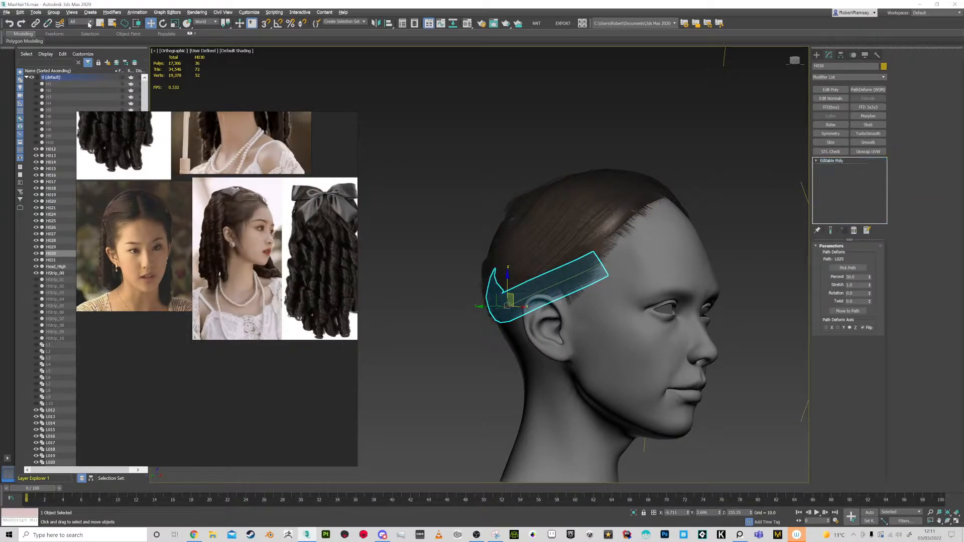
# Delete the lower strip's guide spline using the Shapes selection filter and reset the filter to All
pyautogui.click(84, 22)
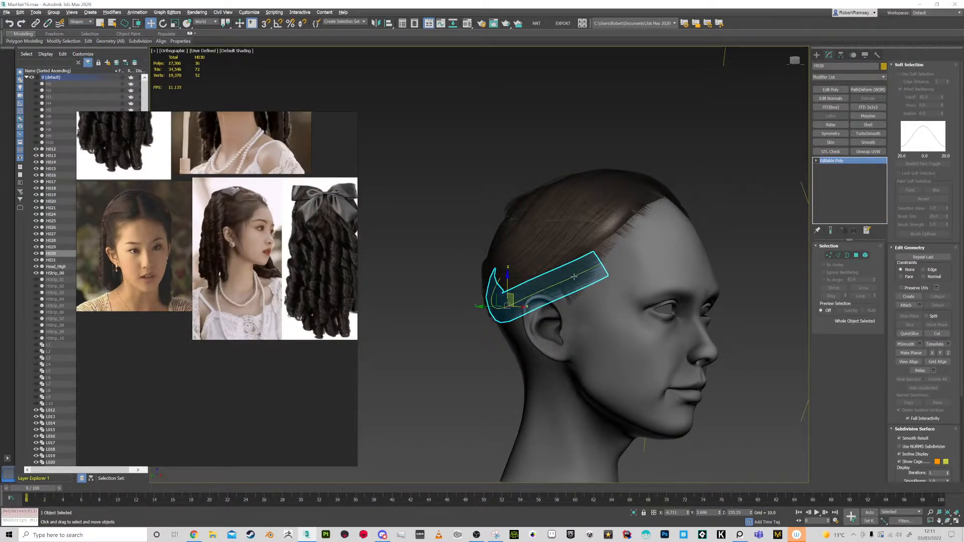
pyautogui.press('Delete')
pyautogui.press('q')
pyautogui.click(80, 21)
pyautogui.click(77, 28)
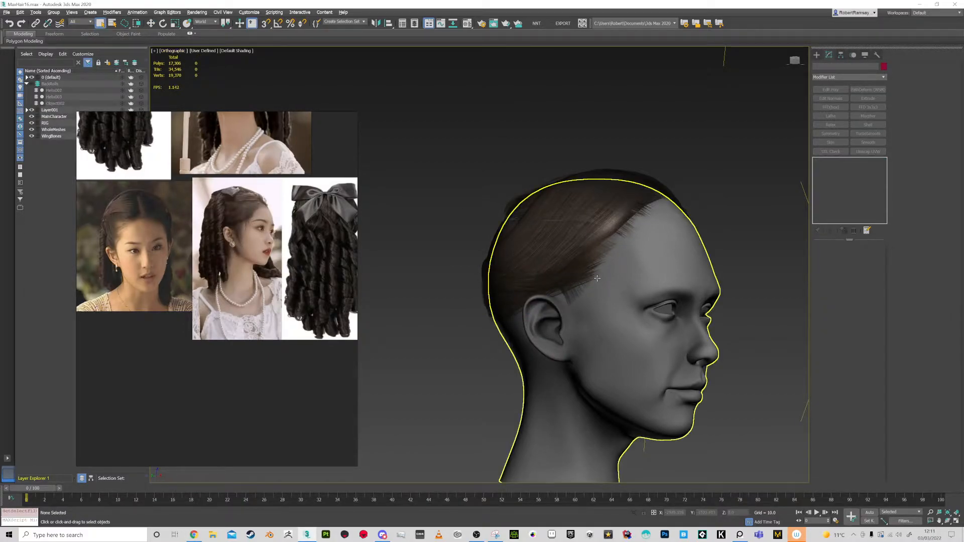
# Select the HairBaseCluster mesh and go to its Editable Poly level beneath the Symmetry modifier
pyautogui.click(581, 242)
pyautogui.keyDown('alt'); pyautogui.moveTo(582, 242); pyautogui.dragTo(648, 263, button='middle'); pyautogui.keyUp('alt')
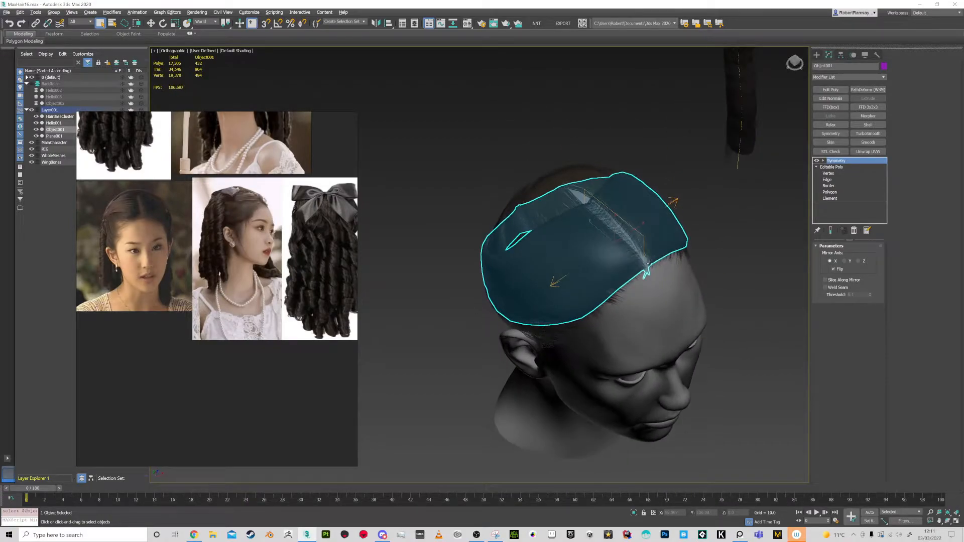
pyautogui.click(553, 208)
pyautogui.keyDown('alt'); pyautogui.moveTo(553, 209); pyautogui.dragTo(643, 258, button='middle'); pyautogui.keyUp('alt')
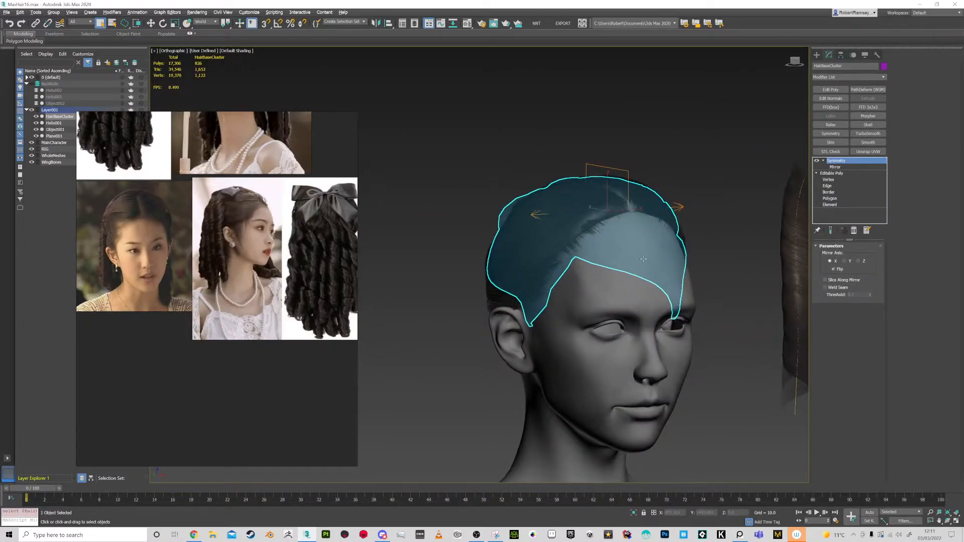
pyautogui.scroll(3, 643, 258)
pyautogui.click(833, 173)
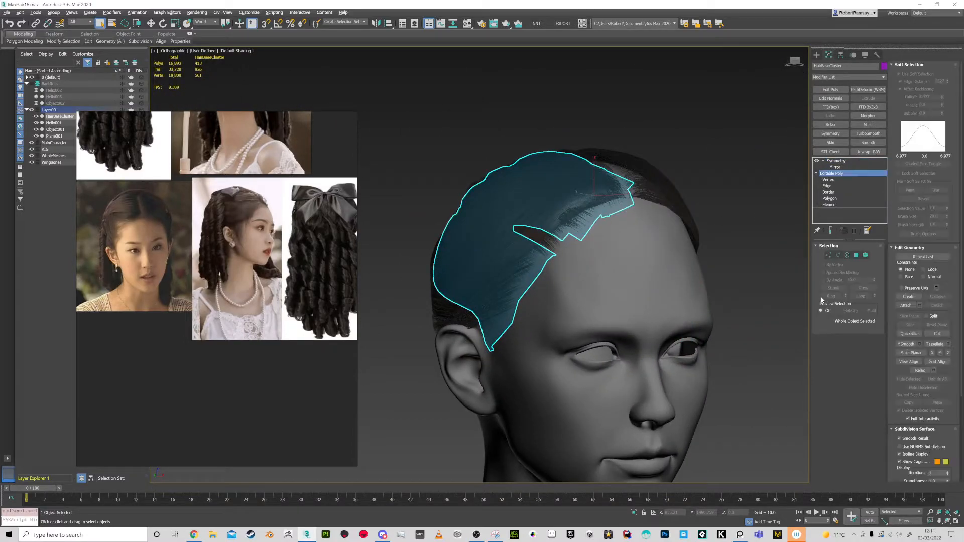
# Attach the four neighbouring hair strips above the ear to HairBaseCluster, matching material IDs to material
pyautogui.click(905, 305)
pyautogui.click(480, 316)
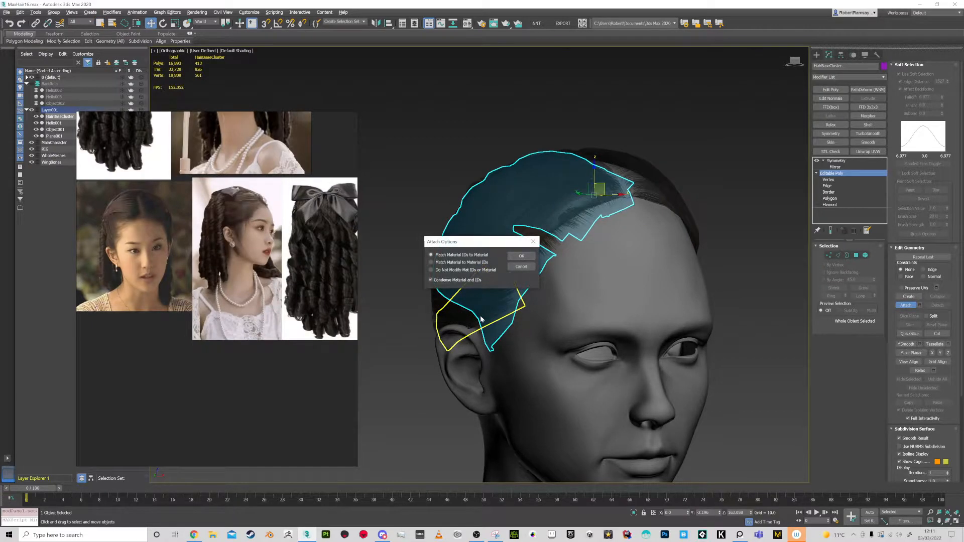
pyautogui.click(521, 256)
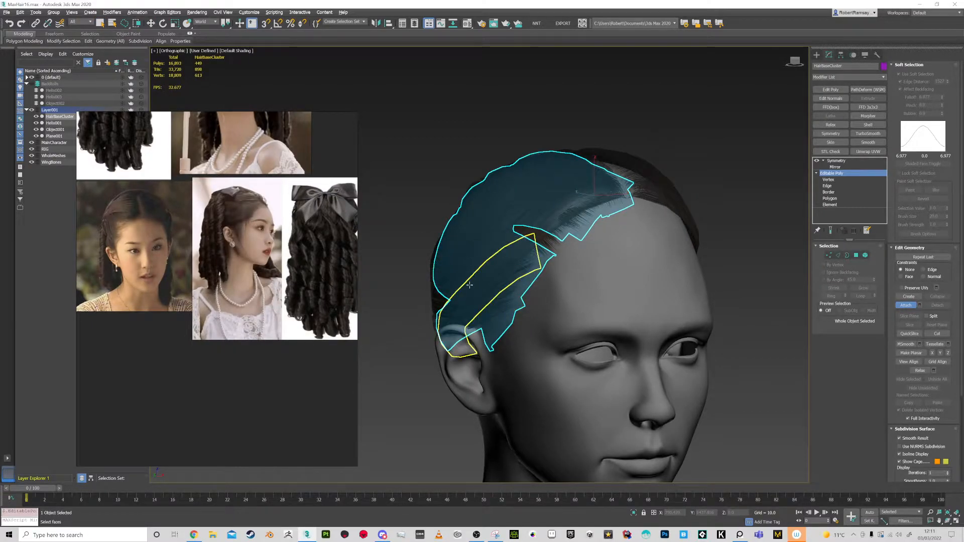
pyautogui.click(479, 301)
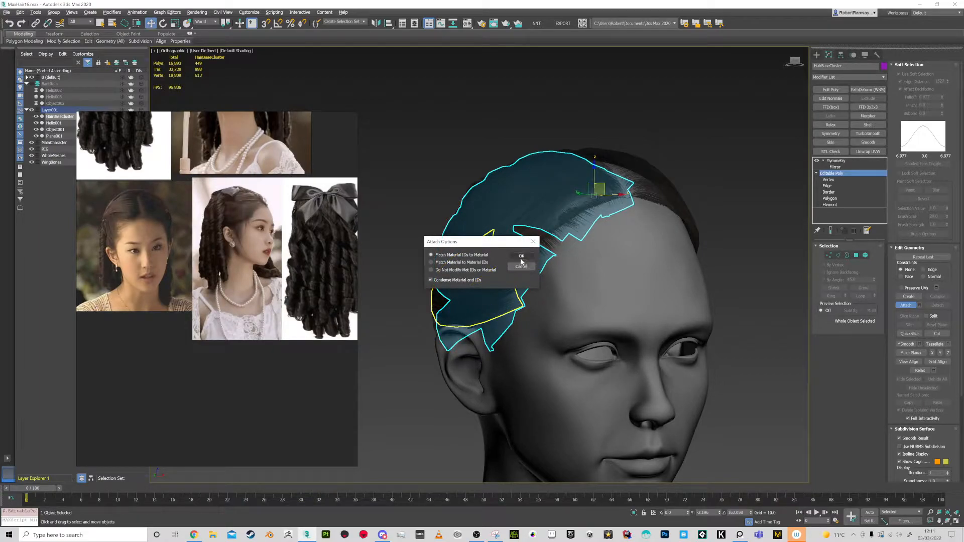
pyautogui.click(512, 267)
pyautogui.click(514, 258)
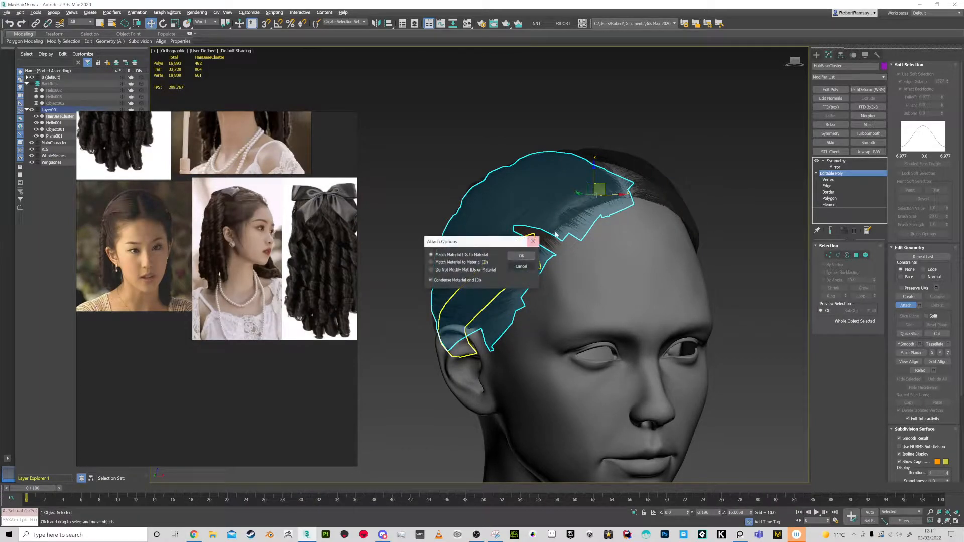
pyautogui.click(521, 256)
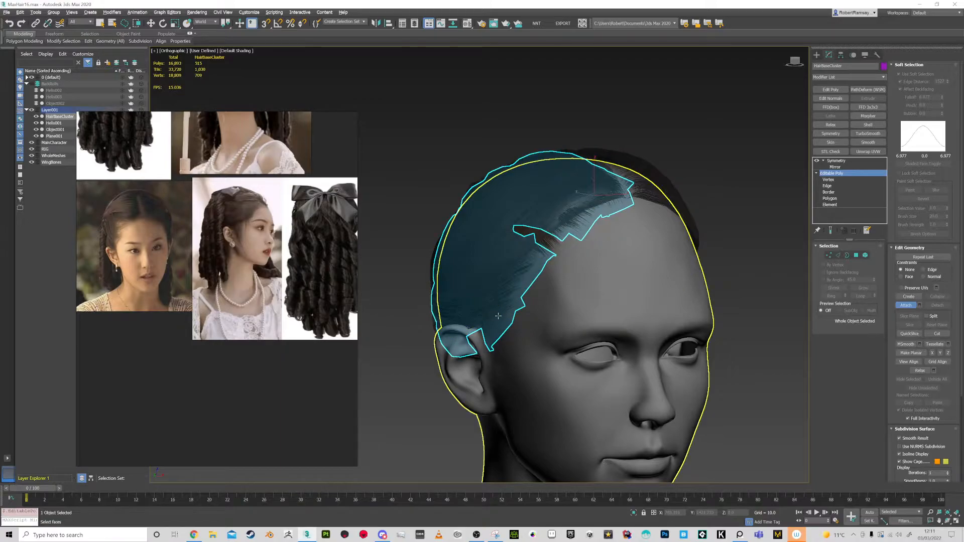
pyautogui.click(472, 314)
pyautogui.click(522, 256)
pyautogui.keyDown('alt'); pyautogui.moveTo(554, 223); pyautogui.dragTo(757, 235, button='middle'); pyautogui.keyUp('alt')
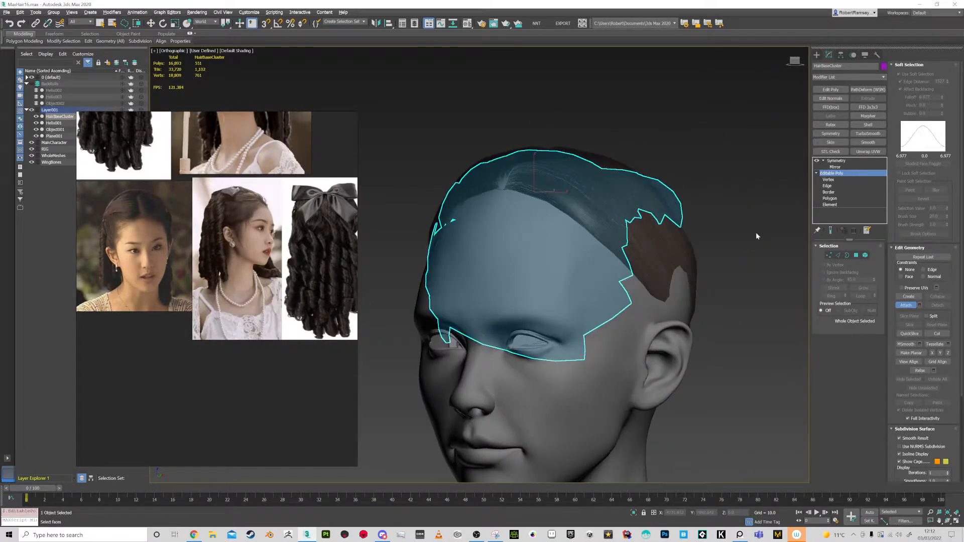
# Finish attaching and return to the cluster's Symmetry level, leaving nothing selected
pyautogui.click(912, 306)
pyautogui.click(838, 162)
pyautogui.keyDown('alt'); pyautogui.moveTo(653, 281); pyautogui.dragTo(701, 285, button='middle'); pyautogui.keyUp('alt')
pyautogui.press('Delete')
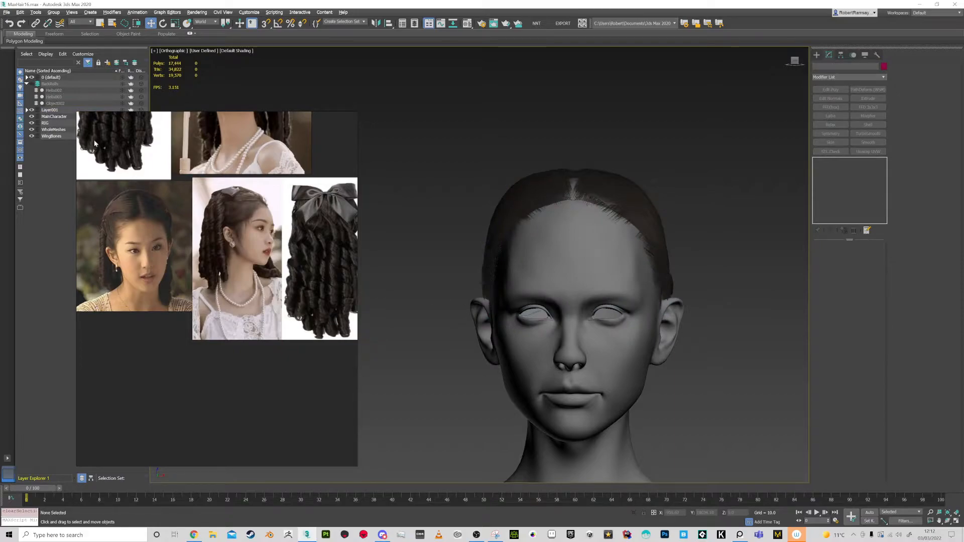
# Unhide the BackRolls layer and clear the selection
pyautogui.click(32, 84)
pyautogui.scroll(-4, 563, 222)
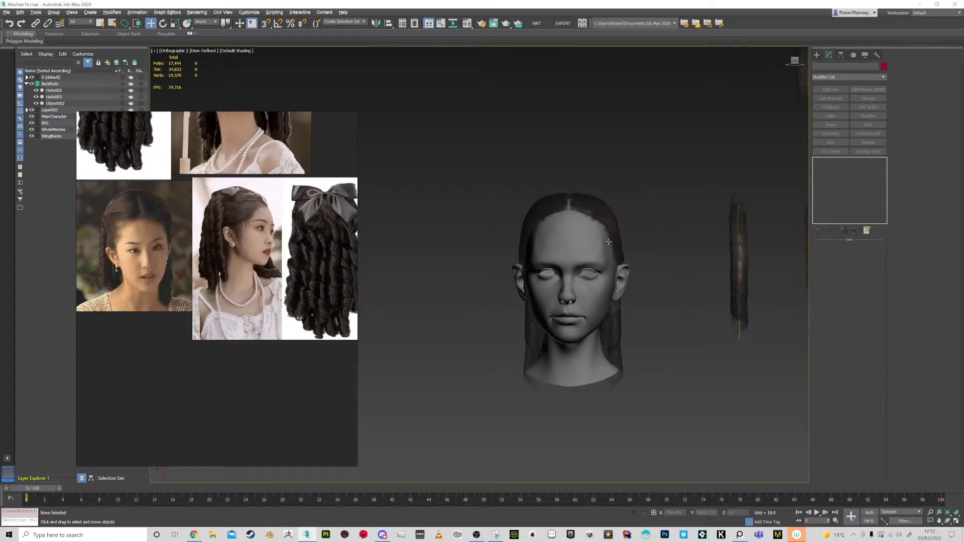
pyautogui.moveTo(597, 215); pyautogui.dragTo(583, 269)
pyautogui.keyDown('alt'); pyautogui.moveTo(583, 269); pyautogui.dragTo(655, 260, button='middle'); pyautogui.keyUp('alt')
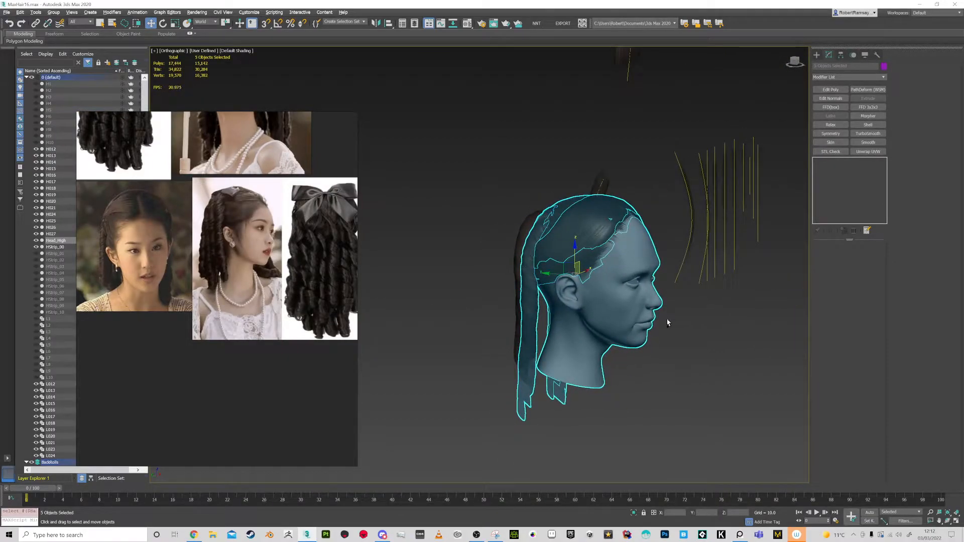
pyautogui.scroll(2, 689, 331)
pyautogui.click(689, 331)
# Select the mirrored back roll and examine how it sits against the base hair from the side and above
pyautogui.click(479, 287)
pyautogui.keyDown('alt'); pyautogui.moveTo(478, 287); pyautogui.dragTo(524, 281, button='middle'); pyautogui.keyUp('alt')
pyautogui.scroll(2, 531, 210)
pyautogui.moveTo(531, 211); pyautogui.dragTo(536, 245, button='middle')
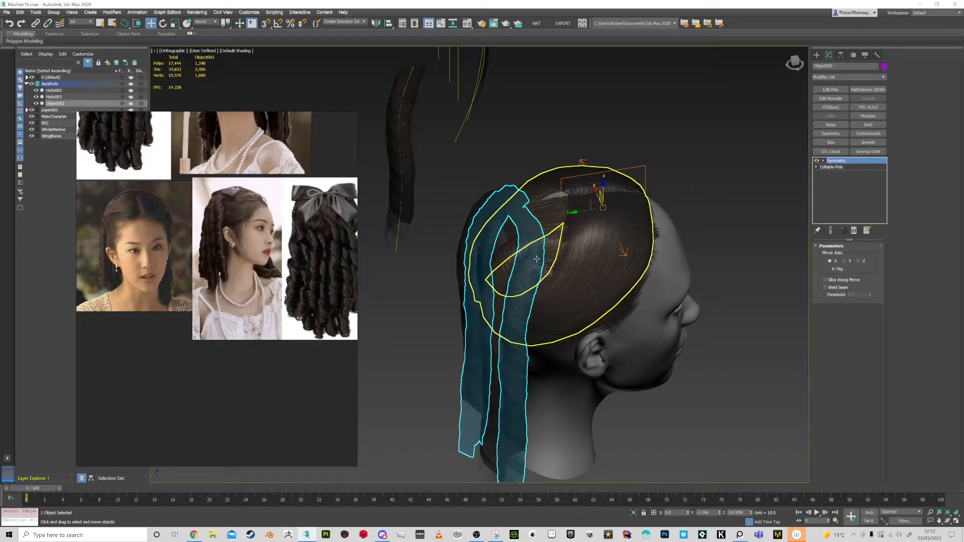
pyautogui.keyDown('alt'); pyautogui.moveTo(569, 272); pyautogui.dragTo(546, 250, button='middle'); pyautogui.keyUp('alt')
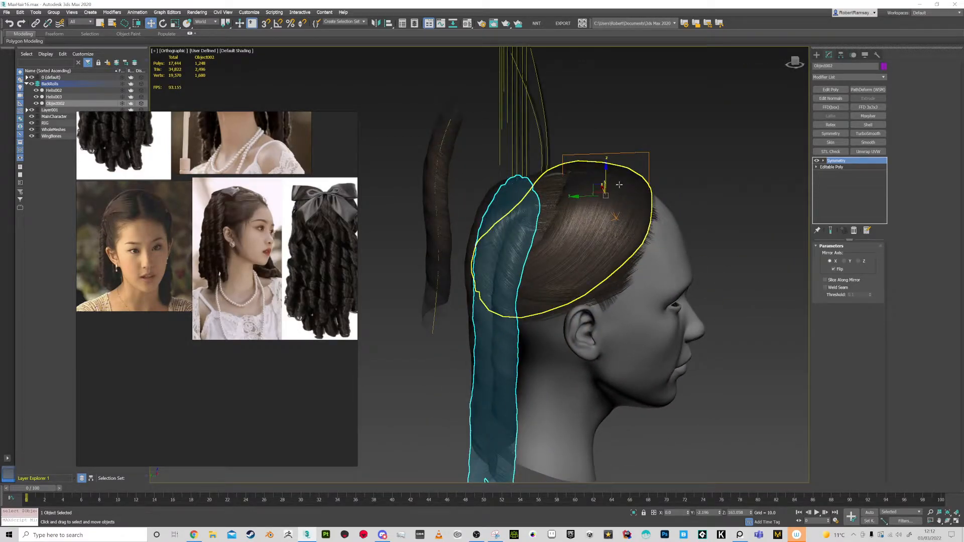
pyautogui.keyDown('alt'); pyautogui.moveTo(612, 179); pyautogui.dragTo(626, 260, button='middle'); pyautogui.keyUp('alt')
# Select HairBaseCluster and nudge its Symmetry mirror plane slightly at the centre parting
pyautogui.click(477, 289)
pyautogui.keyDown('alt'); pyautogui.moveTo(478, 288); pyautogui.dragTo(676, 345, button='middle'); pyautogui.keyUp('alt')
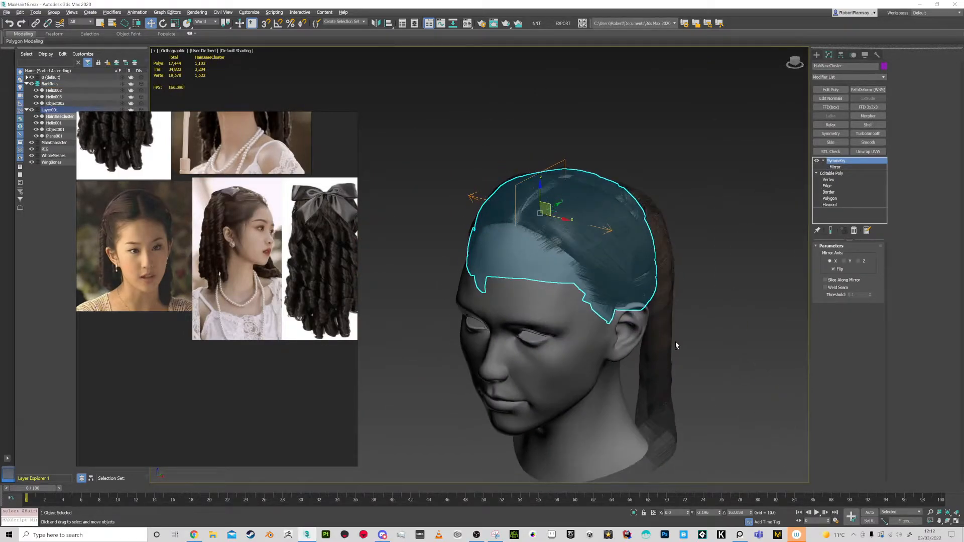
pyautogui.click(835, 167)
pyautogui.keyDown('alt'); pyautogui.moveTo(531, 275); pyautogui.dragTo(535, 270, button='middle'); pyautogui.keyUp('alt')
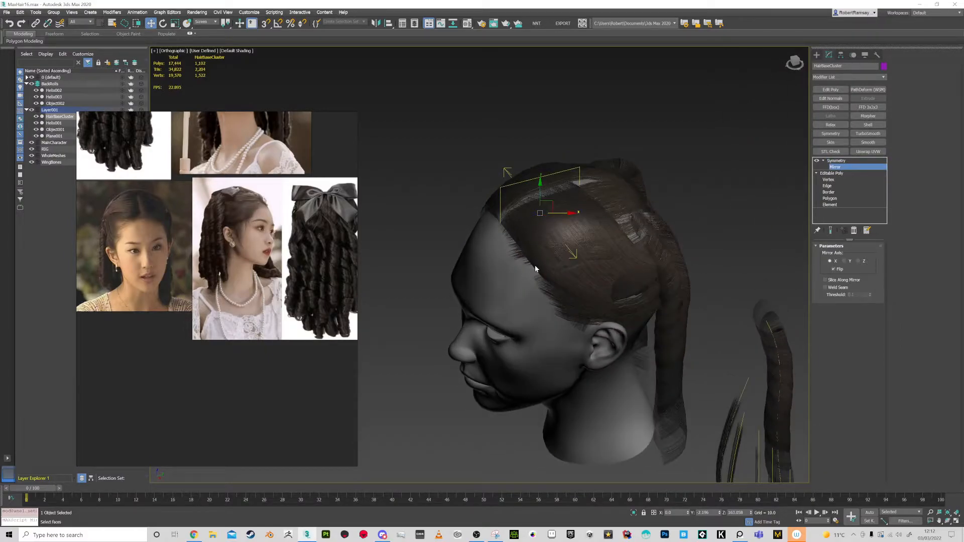
pyautogui.moveTo(553, 227); pyautogui.dragTo(552, 227)
pyautogui.keyDown('alt'); pyautogui.moveTo(633, 275); pyautogui.dragTo(624, 300, button='middle'); pyautogui.keyUp('alt')
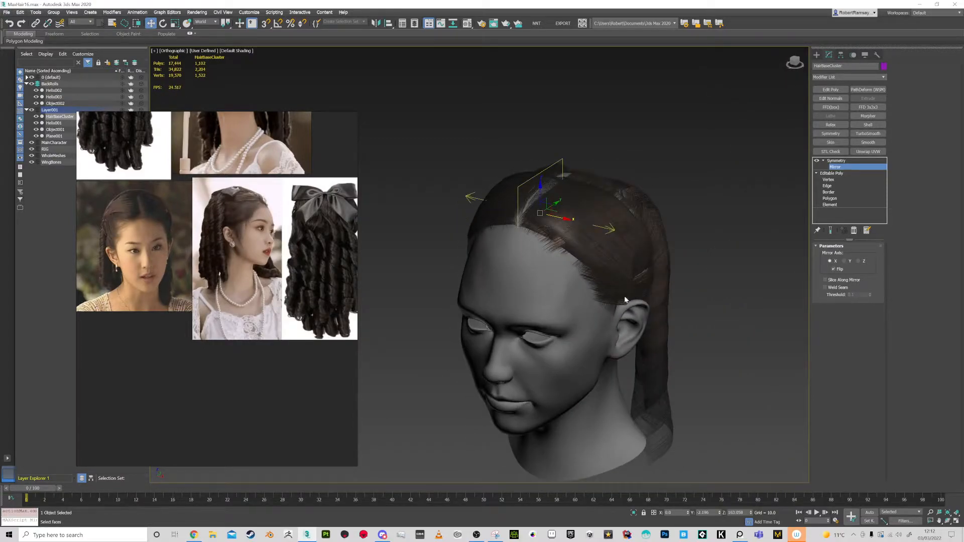
pyautogui.click(832, 167)
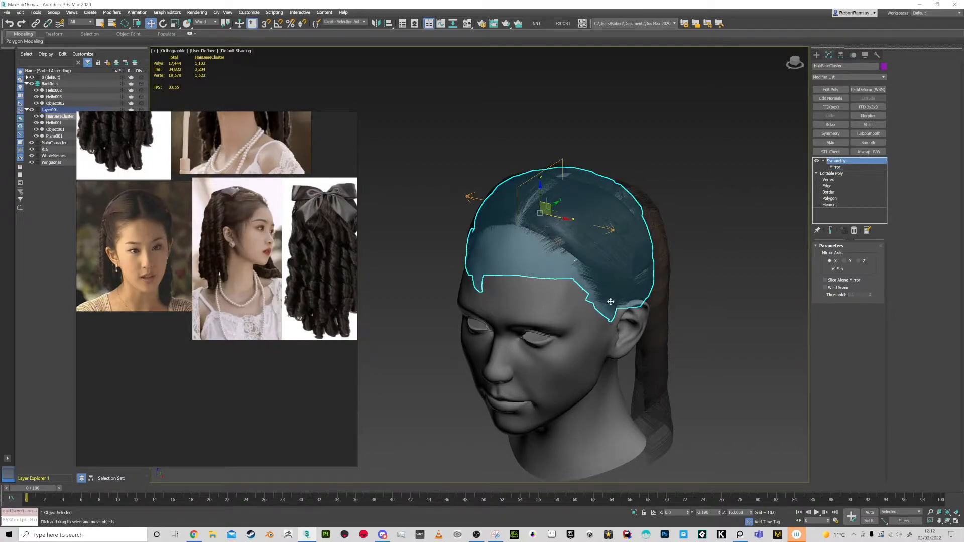
# Nudge the Symmetry mirror plane of Object001 slightly at the centre parting and clear the selection
pyautogui.click(613, 269)
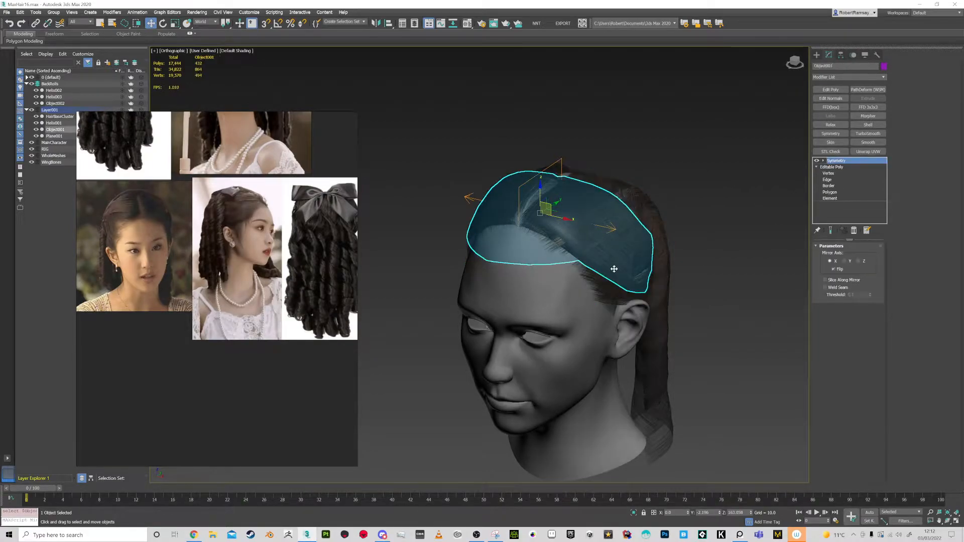
pyautogui.click(823, 161)
pyautogui.click(835, 166)
pyautogui.moveTo(563, 217); pyautogui.dragTo(564, 218)
pyautogui.keyDown('alt'); pyautogui.moveTo(582, 240); pyautogui.dragTo(678, 229, button='middle'); pyautogui.keyUp('alt')
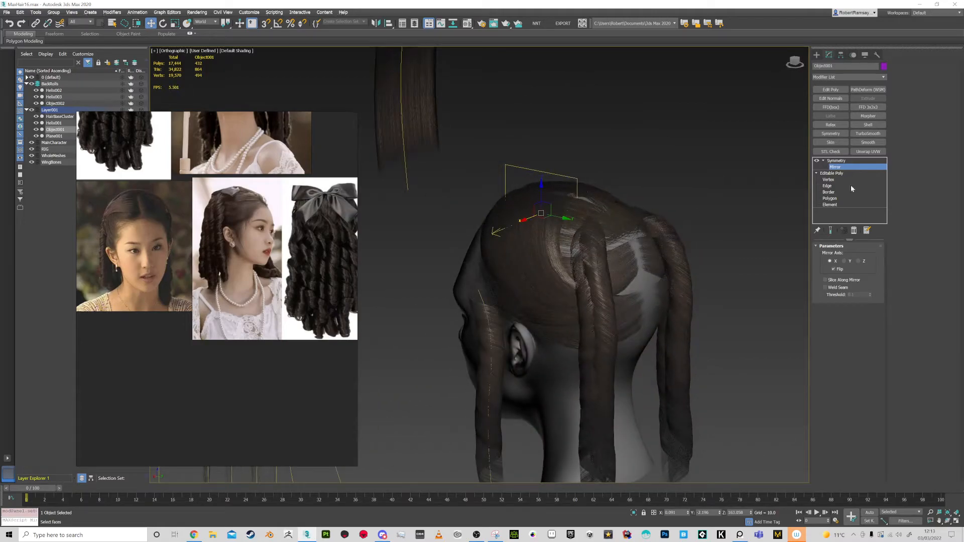
pyautogui.click(840, 160)
pyautogui.keyDown('alt'); pyautogui.moveTo(602, 251); pyautogui.dragTo(682, 295, button='middle'); pyautogui.keyUp('alt')
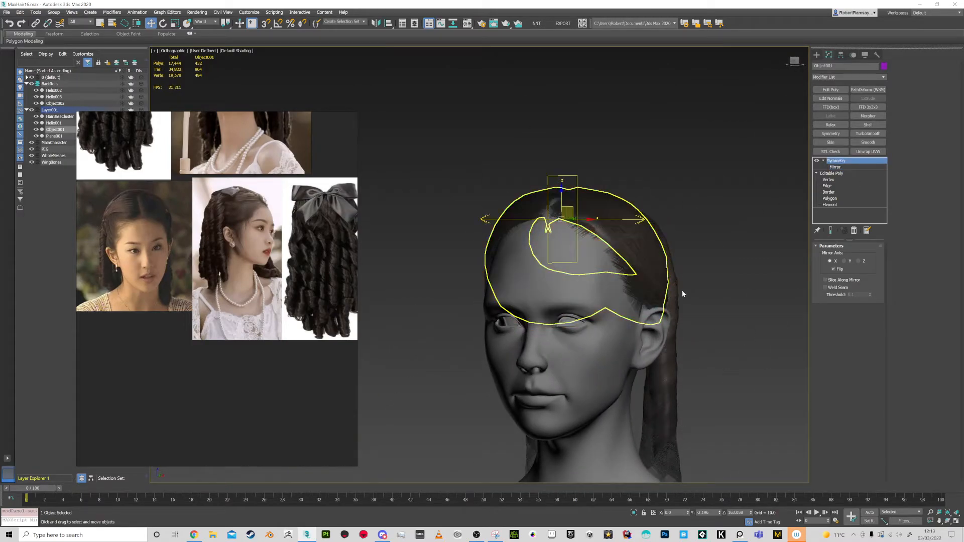
pyautogui.click(682, 294)
# Examine the ringlet reference photos and the spare rolled strip Helix001 beside the head
pyautogui.moveTo(240, 268); pyautogui.dragTo(251, 355, button='middle')
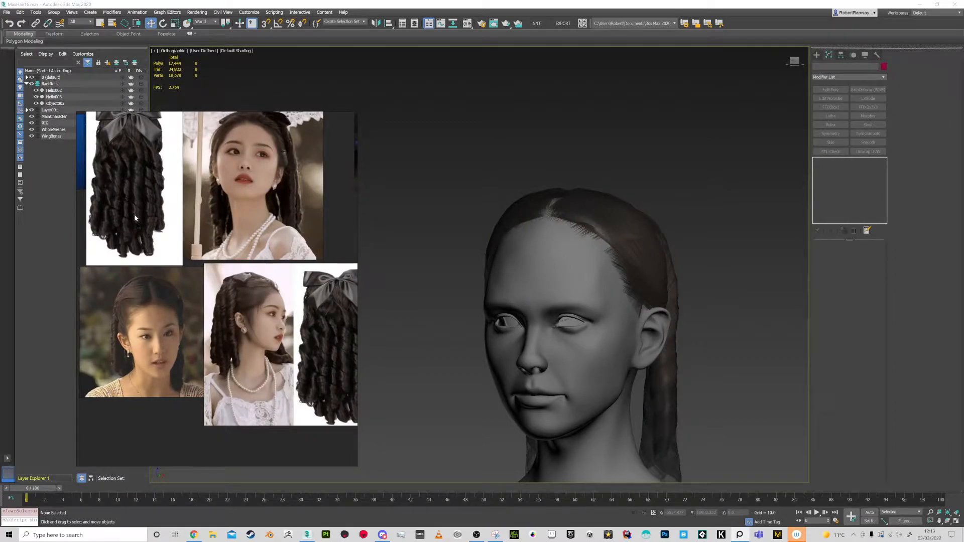
pyautogui.scroll(-4, 603, 237)
pyautogui.keyDown('alt'); pyautogui.moveTo(602, 237); pyautogui.dragTo(572, 305, button='middle'); pyautogui.keyUp('alt')
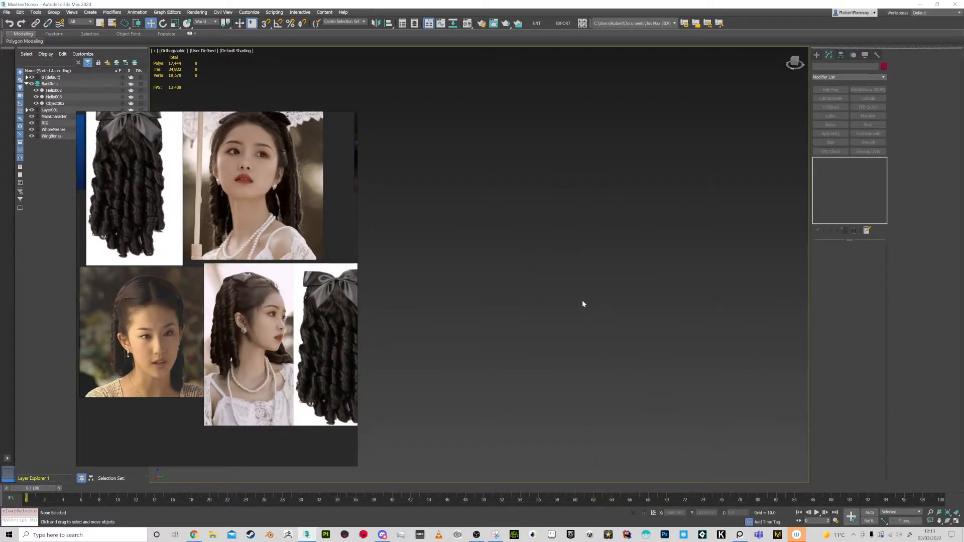
pyautogui.click(467, 279)
pyautogui.keyDown('alt'); pyautogui.moveTo(477, 285); pyautogui.dragTo(502, 322, button='middle'); pyautogui.keyUp('alt')
pyautogui.moveTo(450, 199); pyautogui.dragTo(545, 307, button='middle')
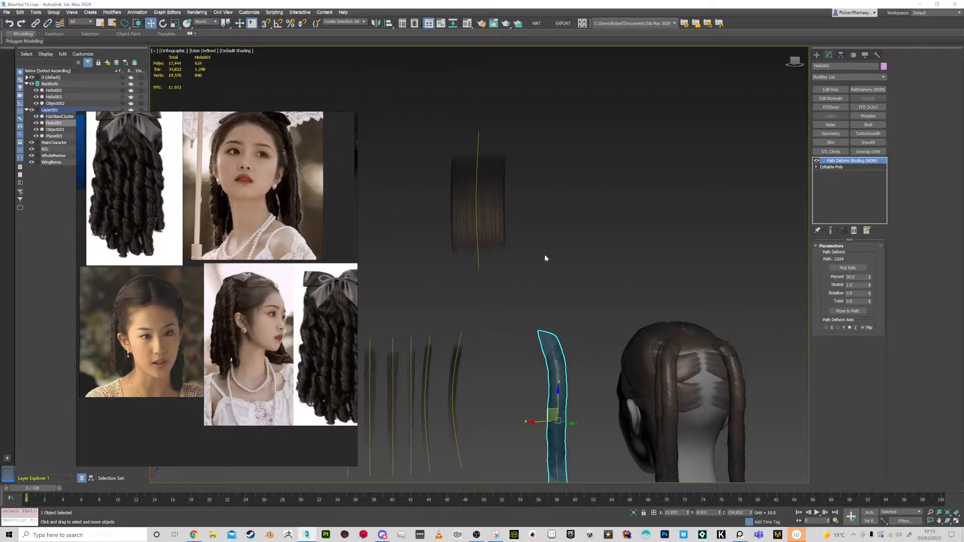
pyautogui.moveTo(598, 340); pyautogui.dragTo(587, 280, button='middle')
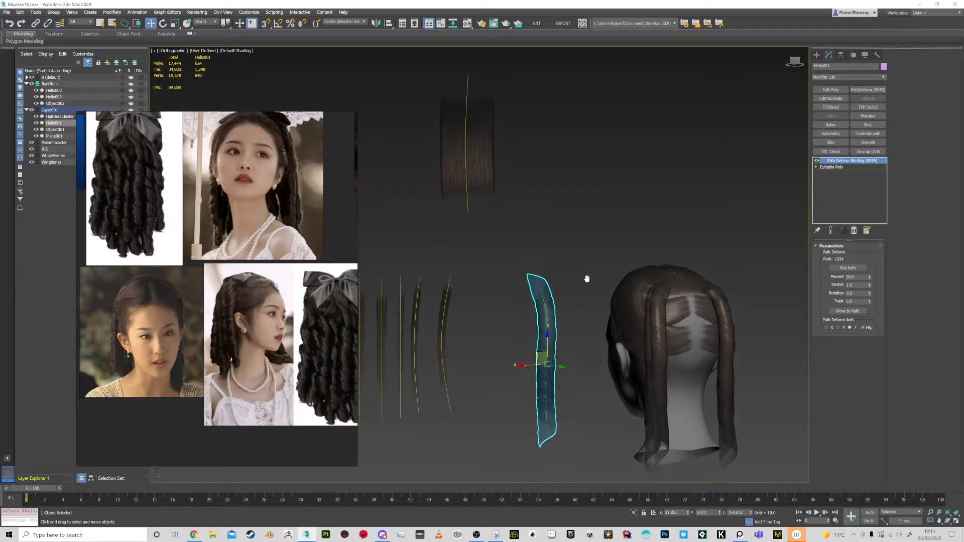
# Try a Path Deform twist of 483 on the wide flat strip Plane001, and undo it
pyautogui.click(466, 152)
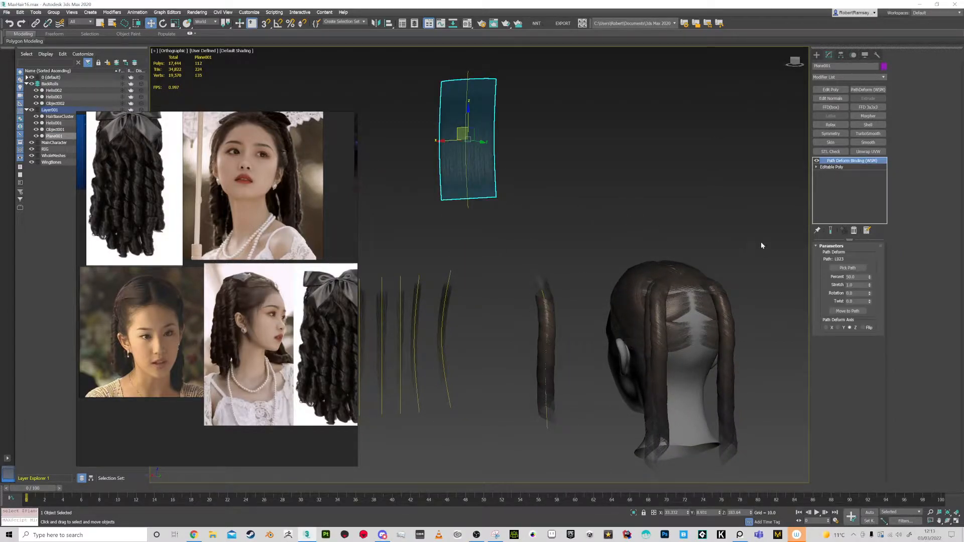
pyautogui.moveTo(868, 300); pyautogui.dragTo(868, 55)
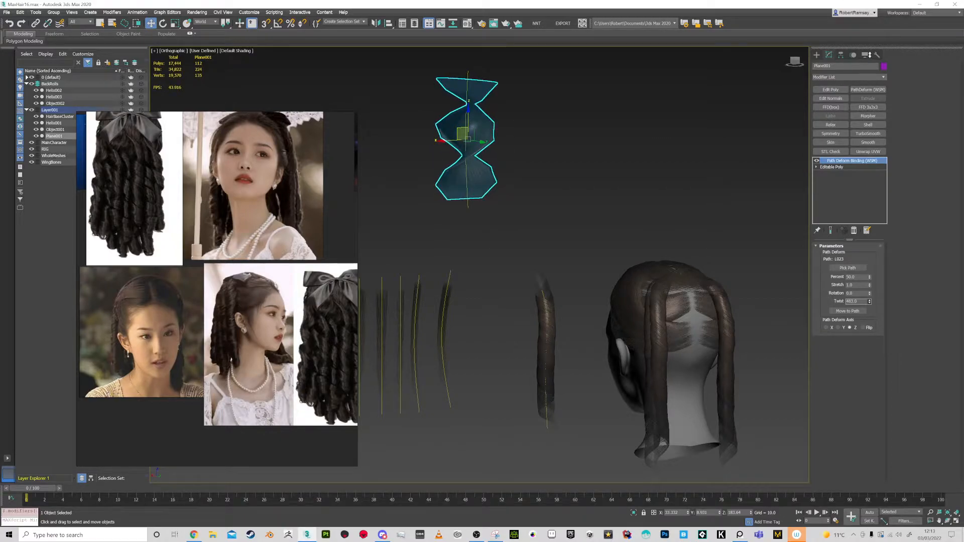
pyautogui.scroll(2, 481, 164)
pyautogui.keyDown('alt'); pyautogui.moveTo(486, 155); pyautogui.dragTo(430, 166, button='middle'); pyautogui.keyUp('alt')
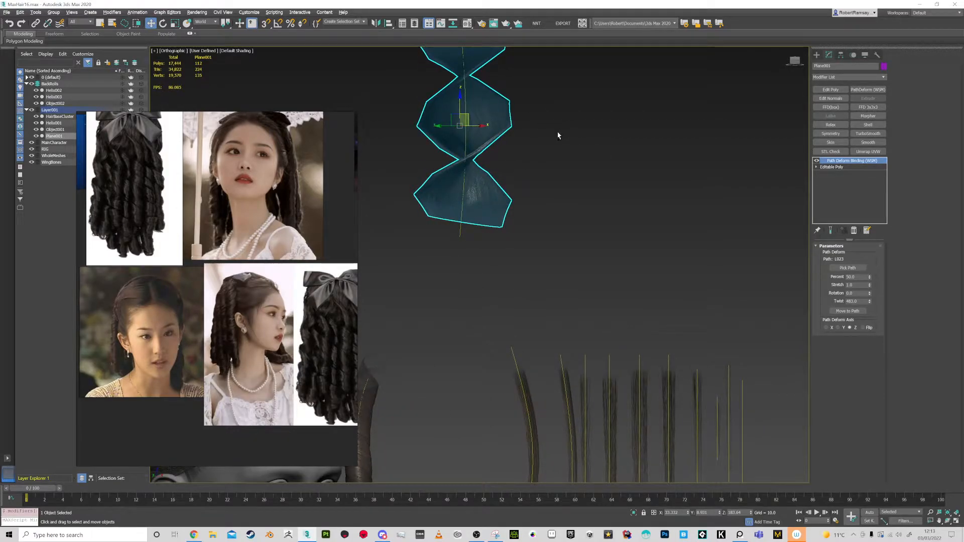
pyautogui.hotkey('ctrl', 'z')
# Draw a new helix spline in an empty area of the Top view near the head
pyautogui.scroll(-5, 564, 173)
pyautogui.keyDown('alt'); pyautogui.moveTo(564, 202); pyautogui.dragTo(540, 246, button='middle'); pyautogui.keyUp('alt')
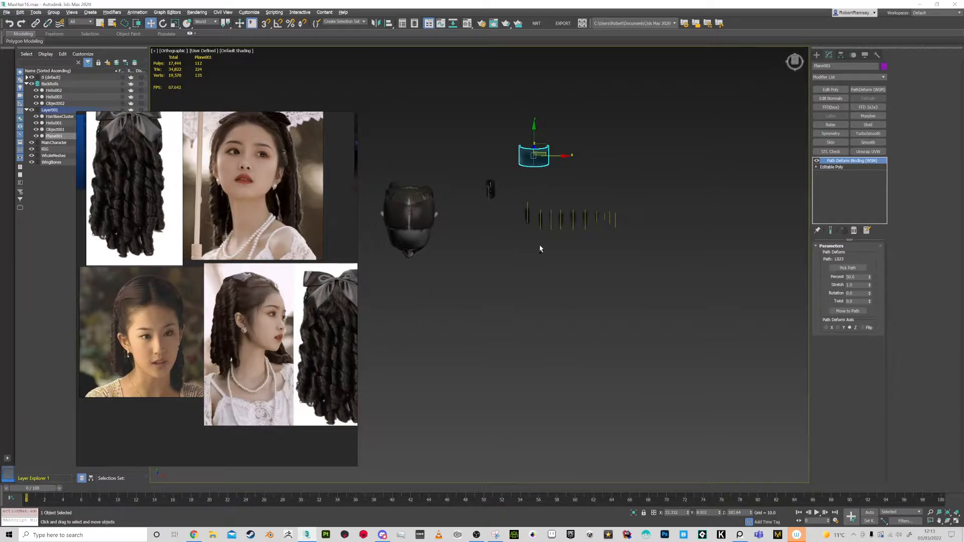
pyautogui.click(795, 60)
pyautogui.click(816, 55)
pyautogui.click(825, 65)
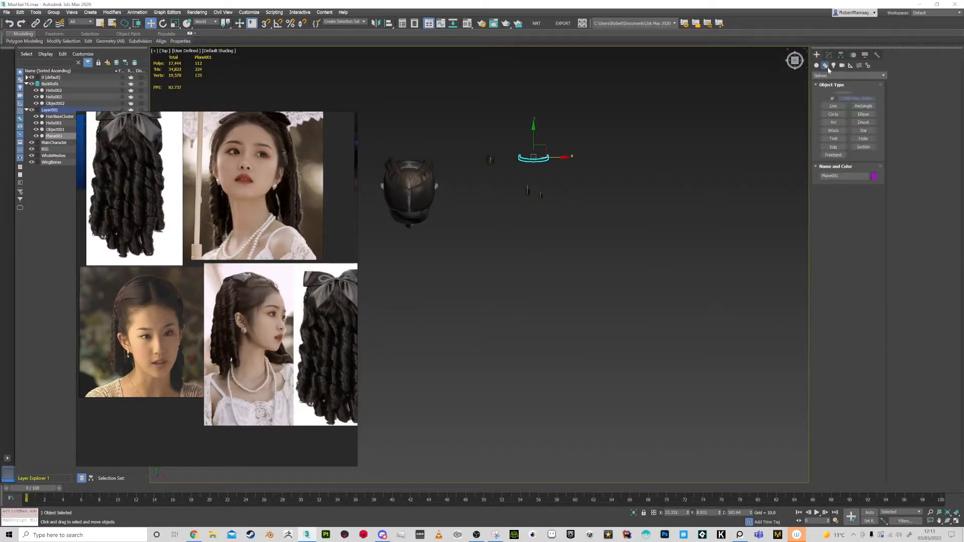
pyautogui.click(862, 140)
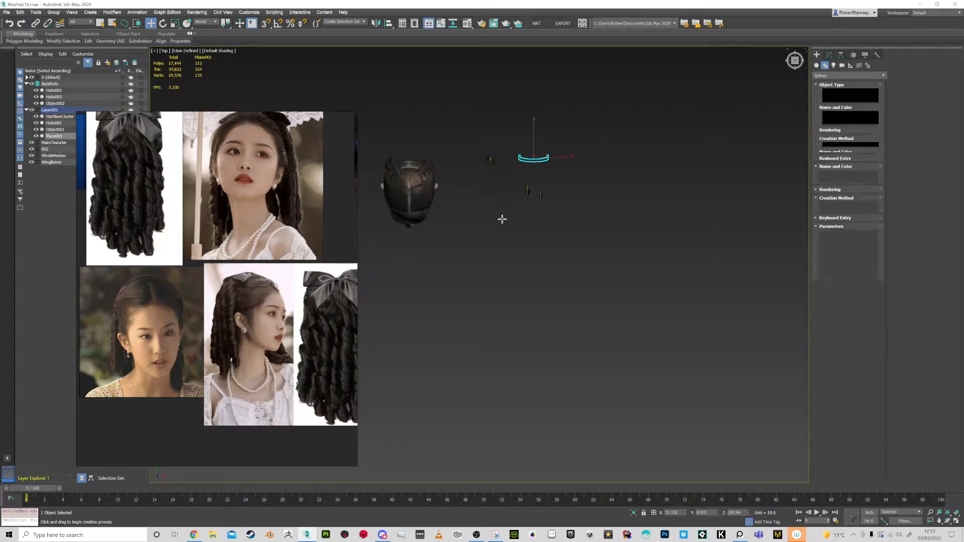
pyautogui.scroll(6, 489, 202)
pyautogui.moveTo(475, 193); pyautogui.dragTo(486, 206)
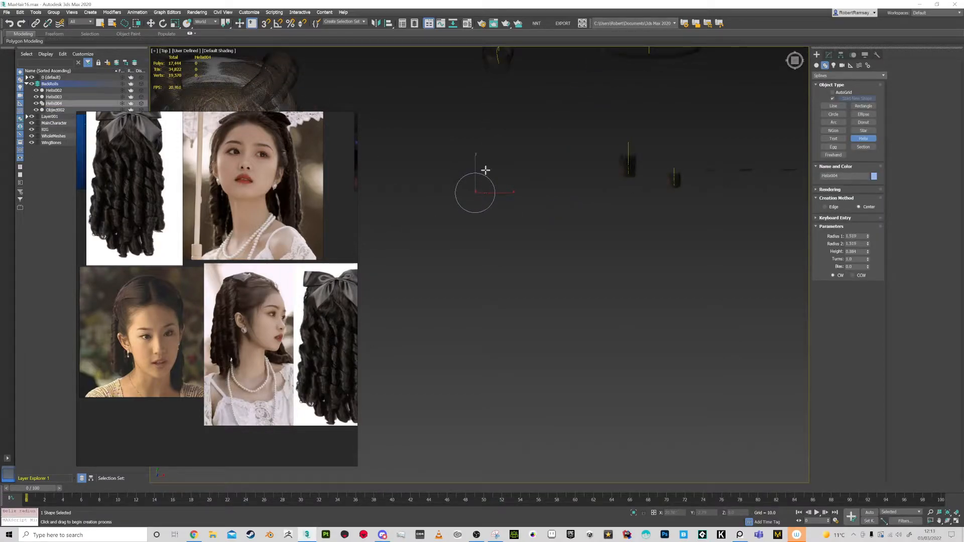
pyautogui.click(490, 149)
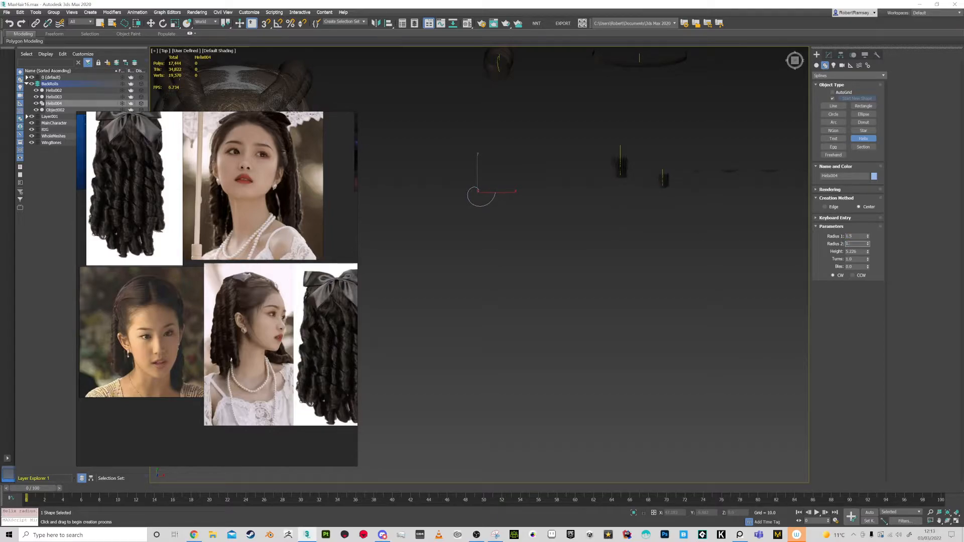
# Set both helix radii to 1.5, its height to about 27 and its turns to 6.84
pyautogui.keyDown('alt'); pyautogui.moveTo(566, 283); pyautogui.dragTo(562, 248, button='middle'); pyautogui.keyUp('alt')
pyautogui.moveTo(551, 208); pyautogui.dragTo(598, 319, button='middle')
pyautogui.moveTo(871, 254); pyautogui.dragTo(868, 119)
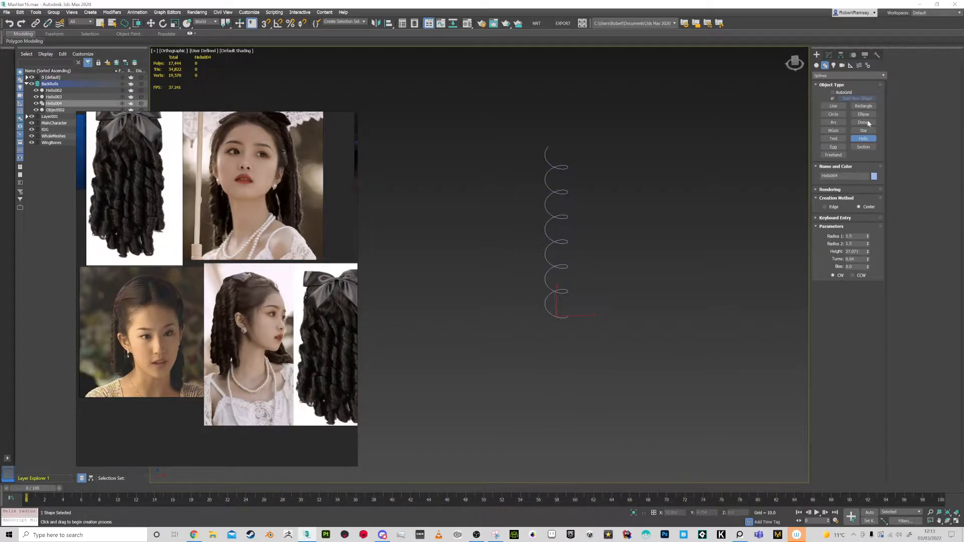
pyautogui.scroll(4, 558, 168)
# Extrude the helix spline by 3.0 with one segment to form a spiral ribbon
pyautogui.click(828, 55)
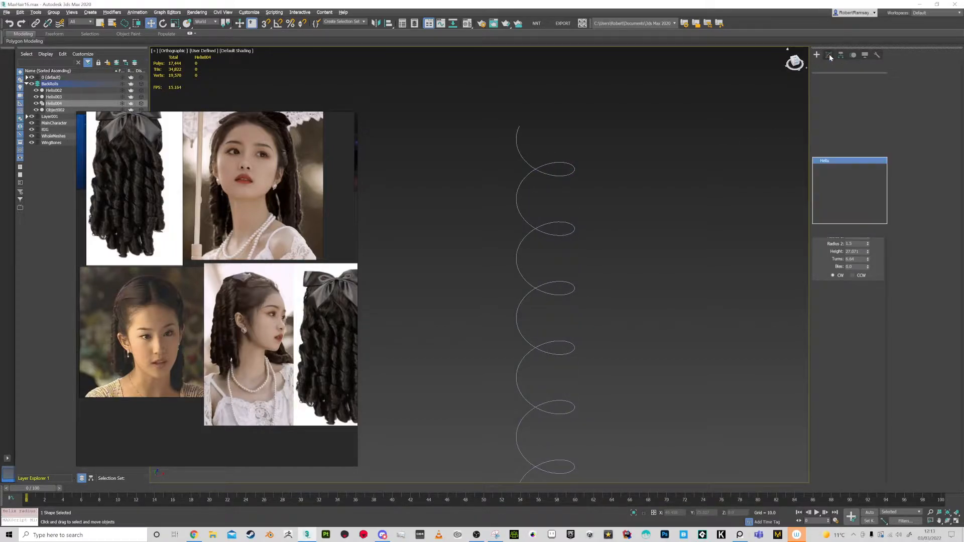
pyautogui.click(867, 99)
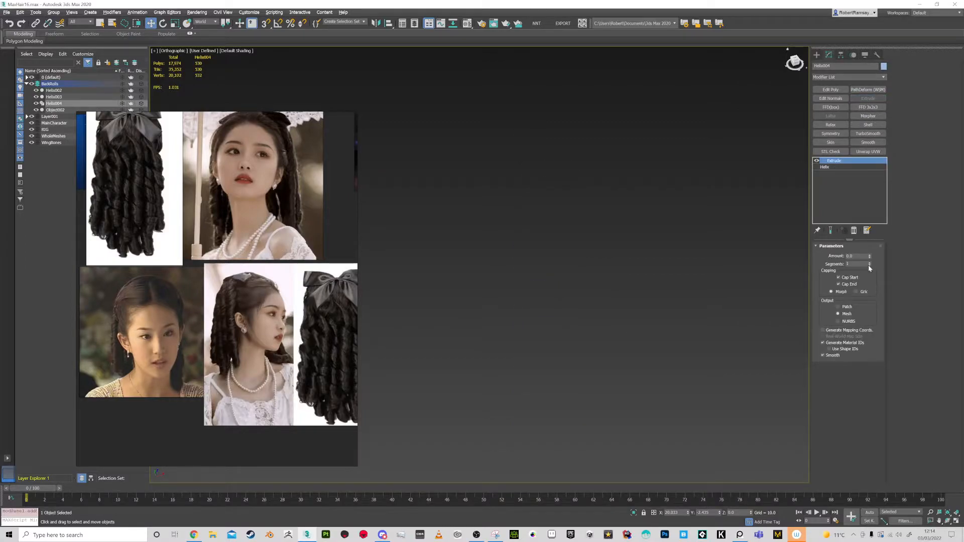
pyautogui.moveTo(870, 258); pyautogui.dragTo(871, 255)
pyautogui.scroll(-3, 549, 188)
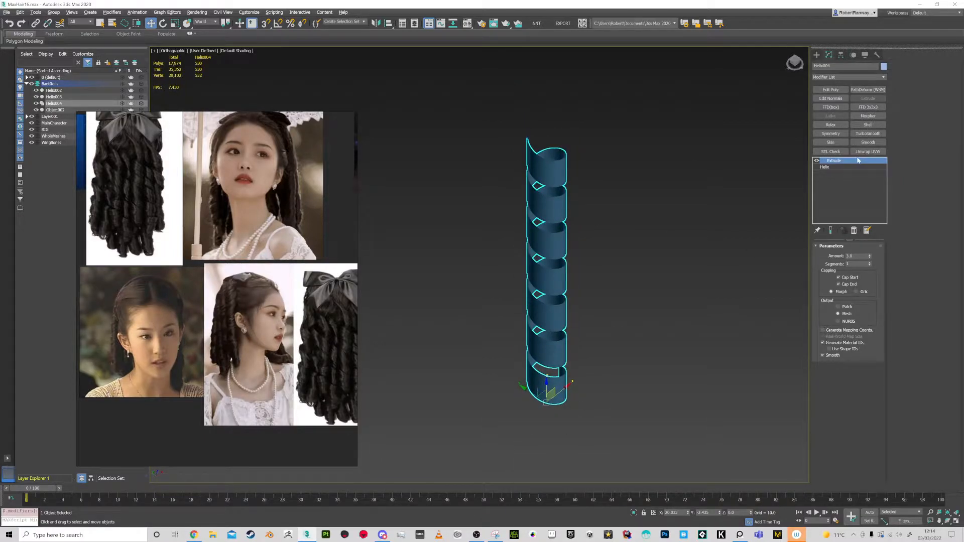
# Add an Edit Poly modifier to the extruded helix, collapse the stack to it, and display edged faces
pyautogui.click(830, 89)
pyautogui.rightClick(847, 163)
pyautogui.click(866, 222)
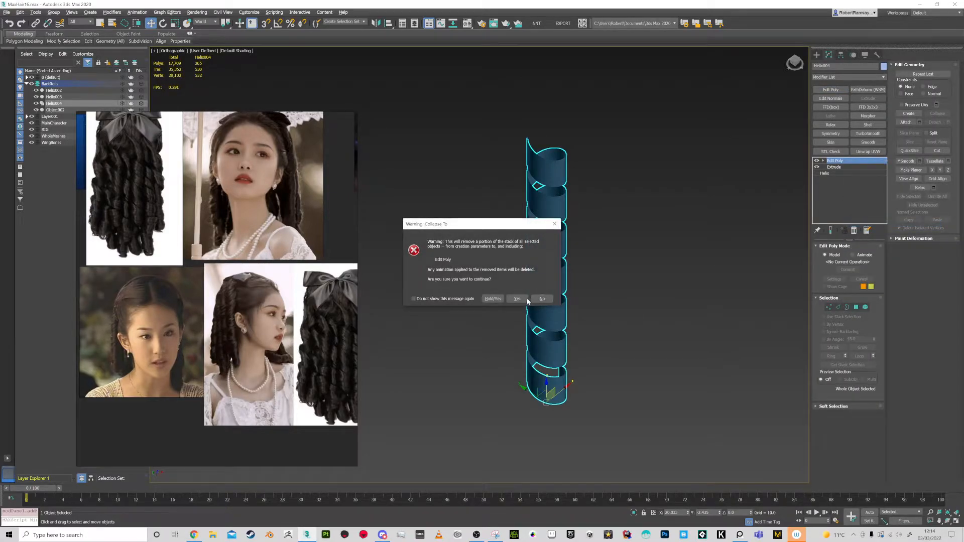
pyautogui.click(525, 299)
pyautogui.press('F4')
# Select every second crosswise edge along the whole spiral ribbon and remove those edges with their vertices
pyautogui.click(839, 256)
pyautogui.scroll(5, 538, 215)
pyautogui.click(538, 215)
pyautogui.keyDown('alt'); pyautogui.moveTo(559, 201); pyautogui.dragTo(570, 208, button='middle'); pyautogui.keyUp('alt')
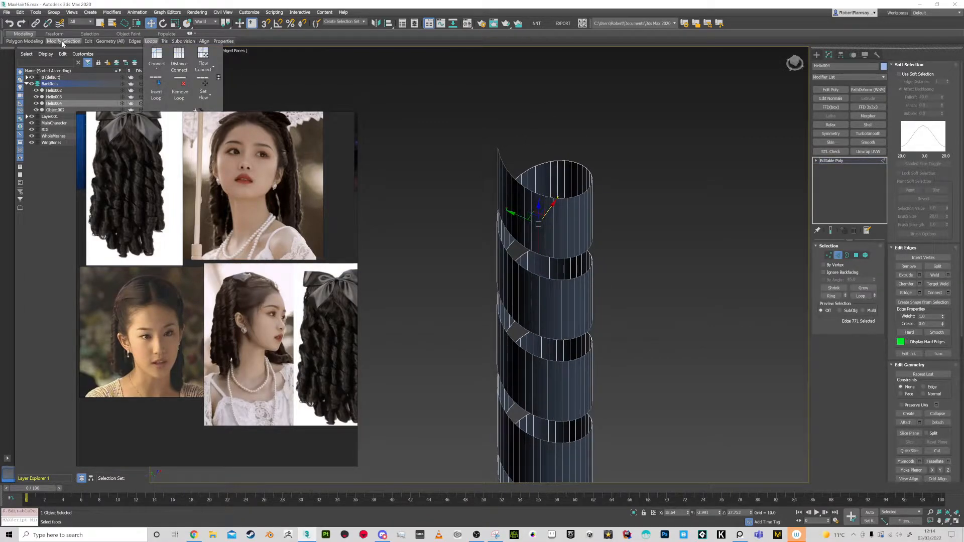
pyautogui.moveTo(63, 44)
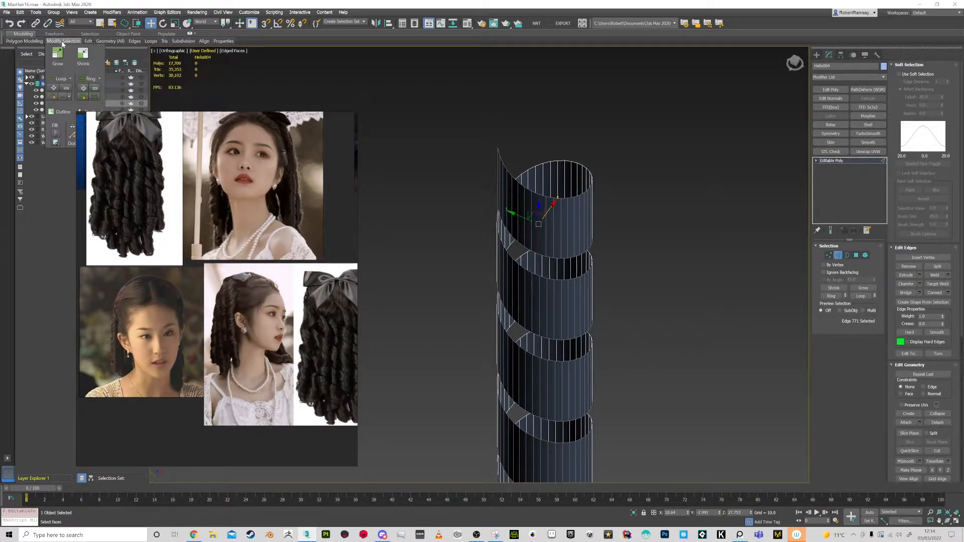
pyautogui.click(83, 97)
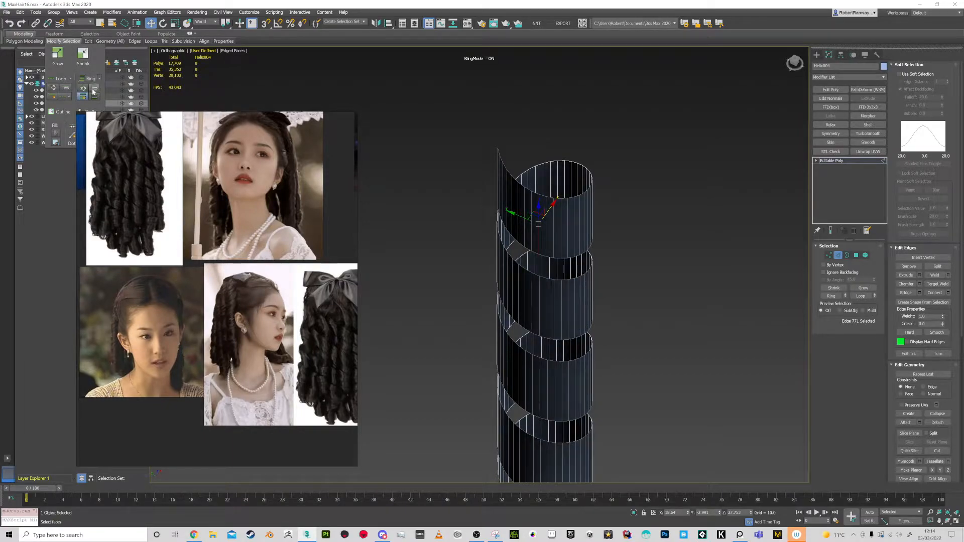
pyautogui.click(95, 97)
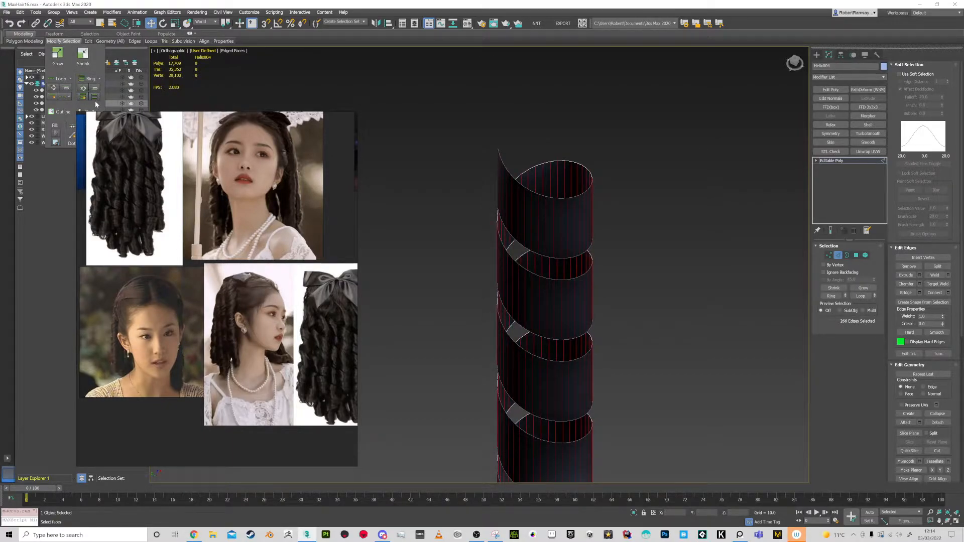
pyautogui.click(566, 148)
pyautogui.click(538, 212)
pyautogui.click(61, 41)
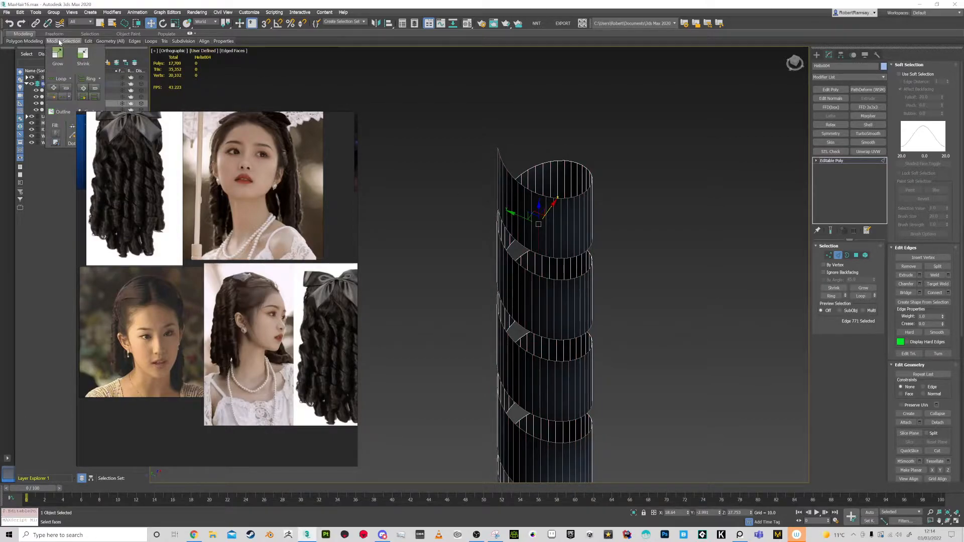
pyautogui.click(94, 97)
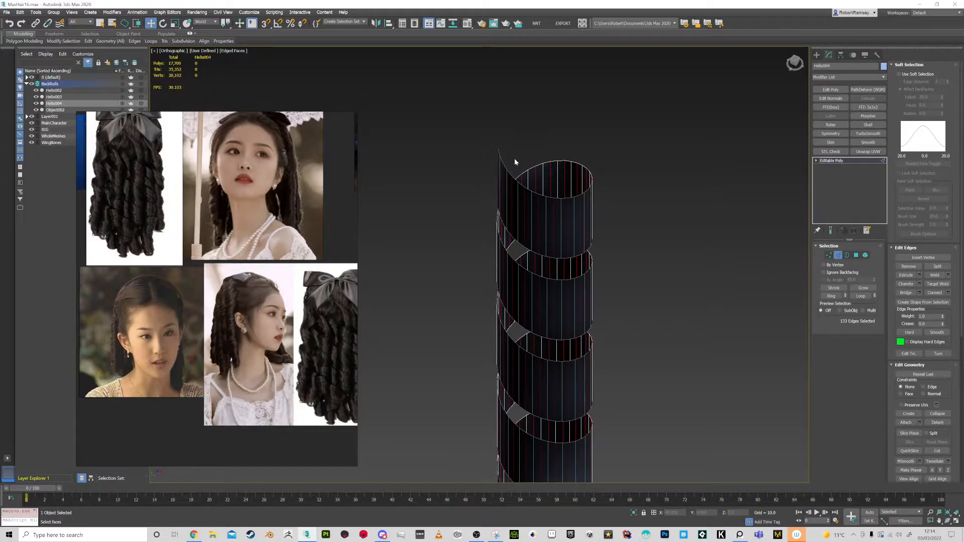
pyautogui.hotkey('ctrl', 'BackSpace')
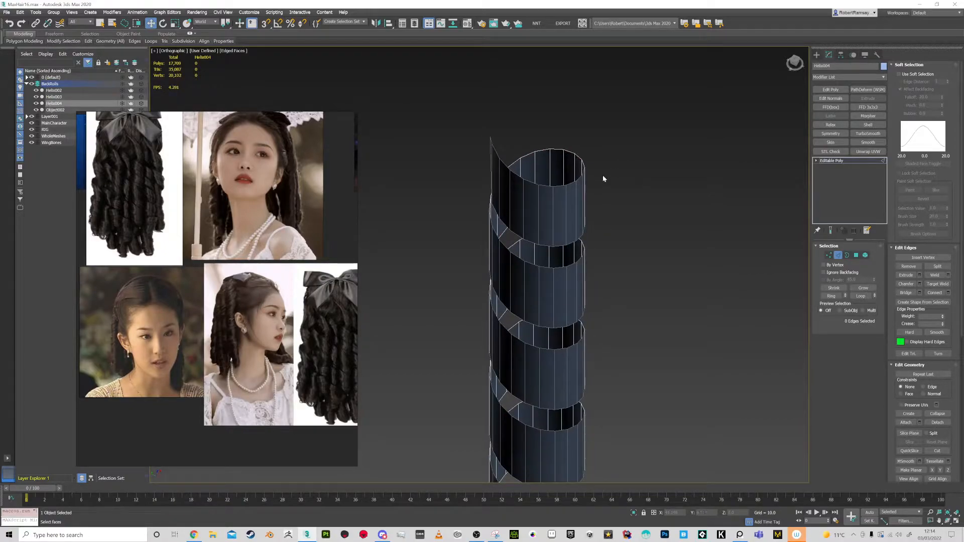
pyautogui.scroll(-3, 537, 191)
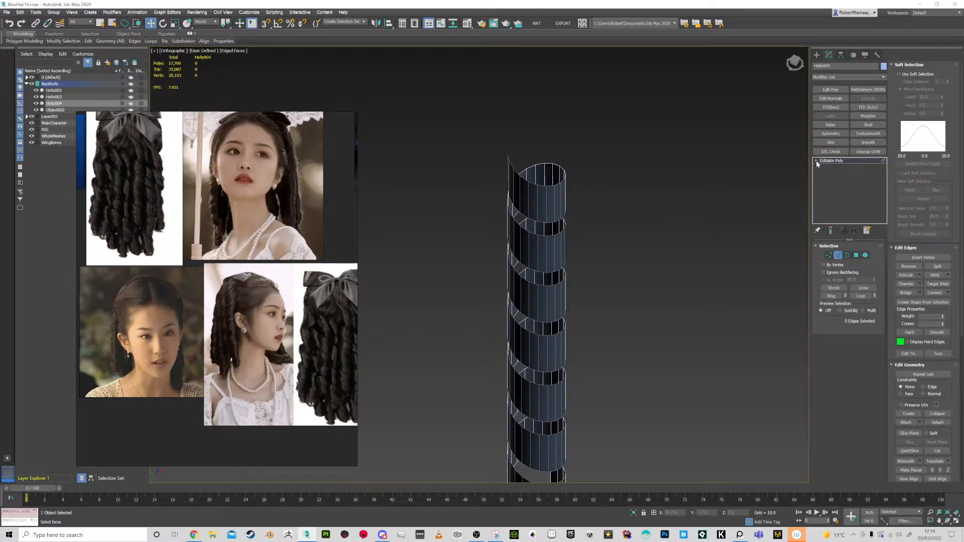
# Flip all polygons of the spiral ribbon and return to object level
pyautogui.click(856, 255)
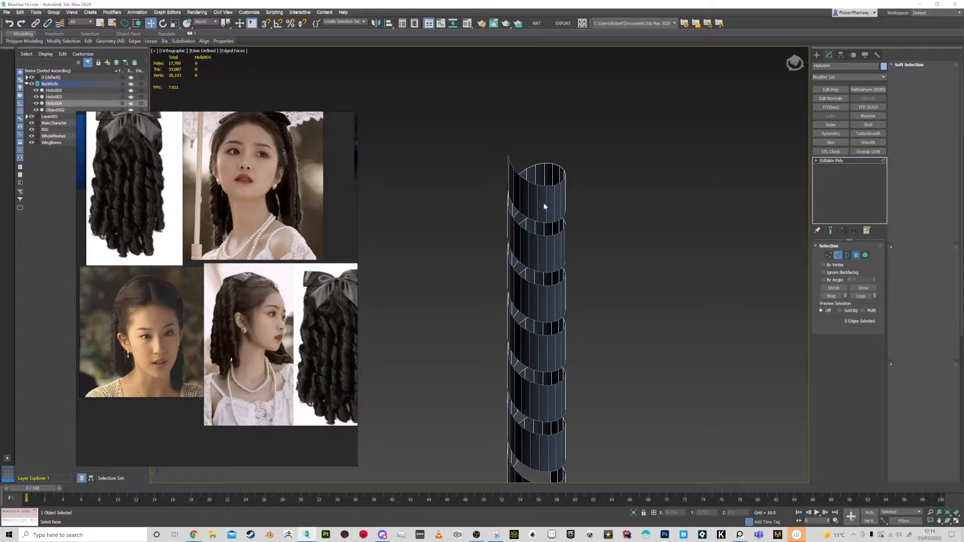
pyautogui.hotkey('ctrl', 'a')
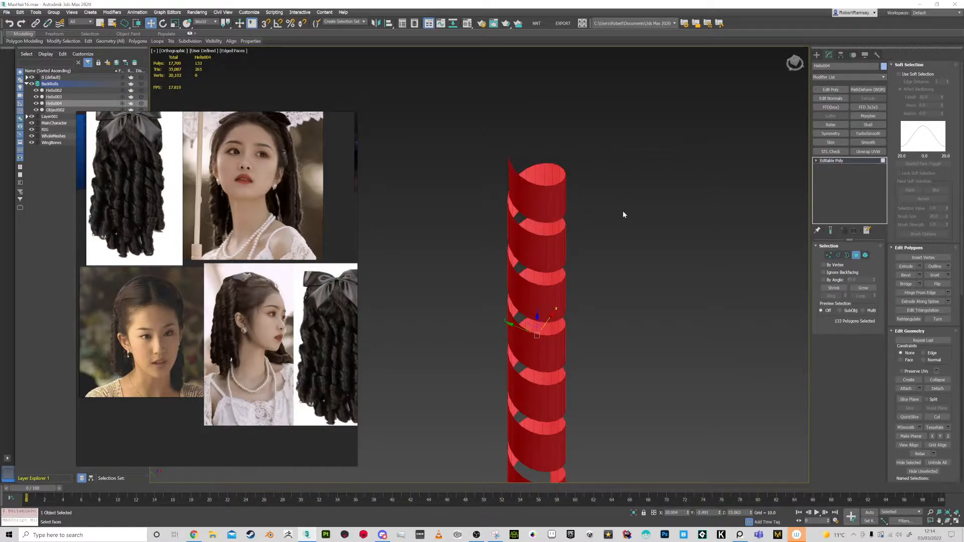
pyautogui.click(935, 284)
pyautogui.click(816, 160)
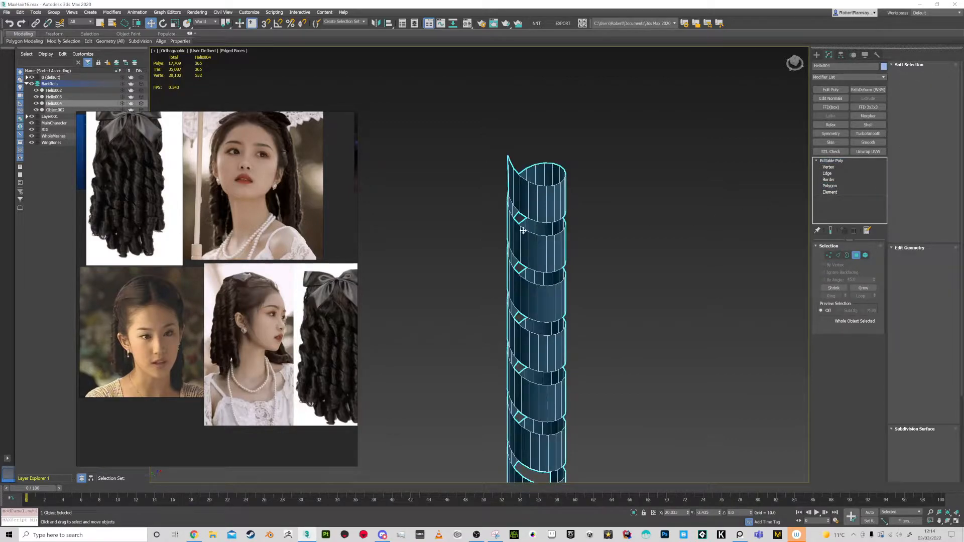
pyautogui.scroll(2, 533, 209)
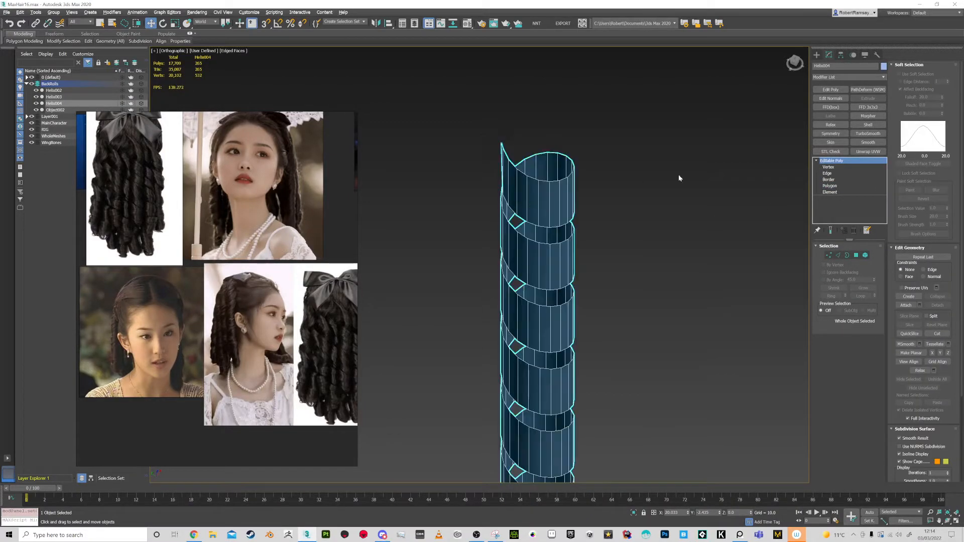
# Add Unwrap UVW to the ribbon, apply a planar projection aligned to the view, and enlarge the UV editor
pyautogui.click(860, 153)
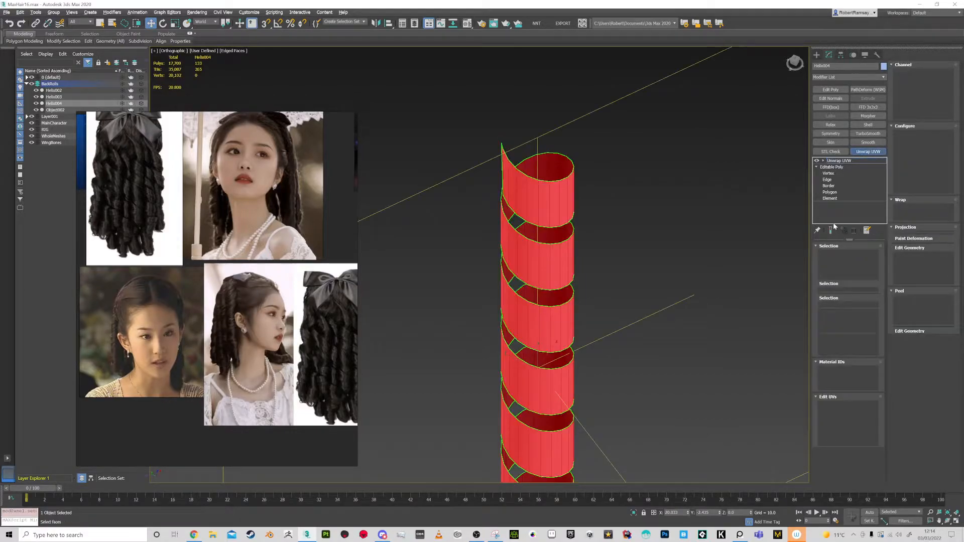
pyautogui.click(848, 407)
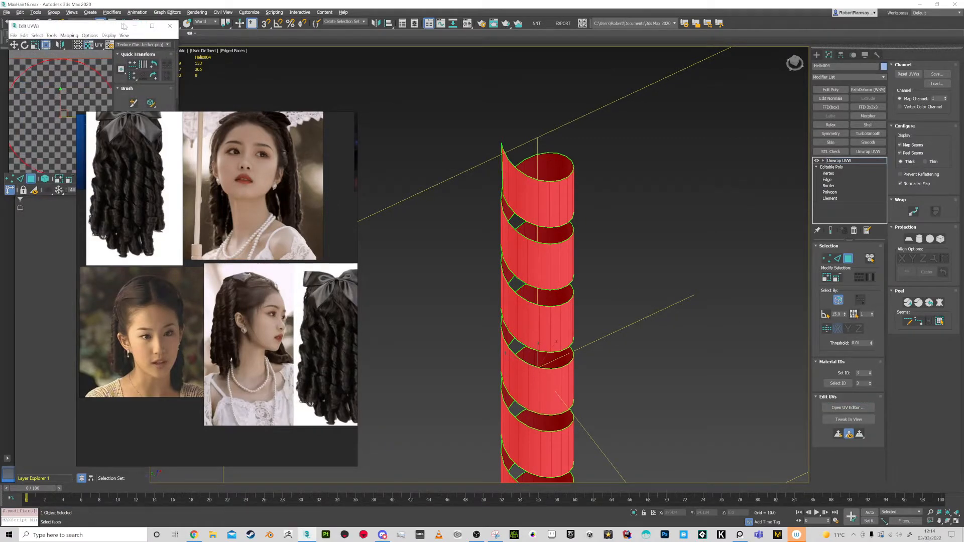
pyautogui.moveTo(114, 26); pyautogui.dragTo(407, 61)
pyautogui.keyDown('alt'); pyautogui.moveTo(552, 243); pyautogui.dragTo(595, 243, button='middle'); pyautogui.keyUp('alt')
pyautogui.click(908, 239)
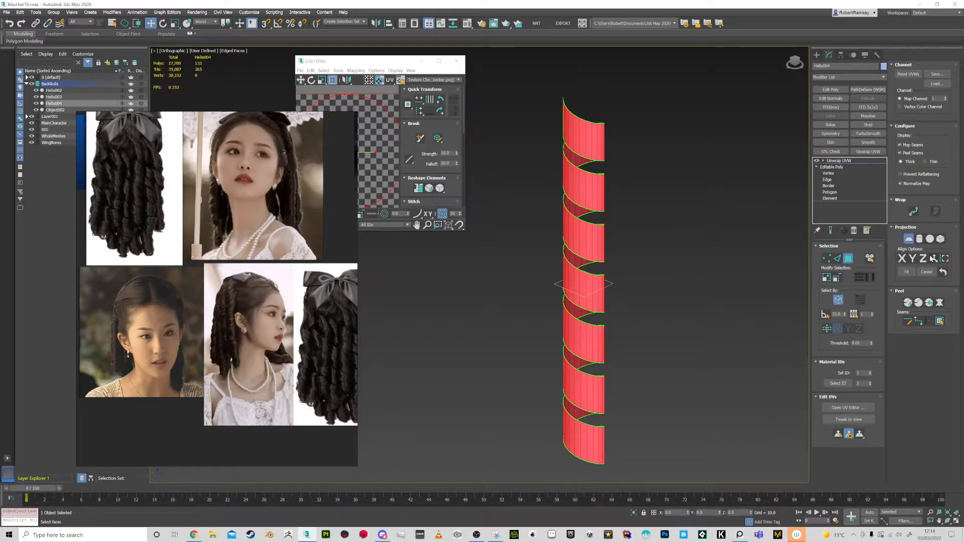
pyautogui.click(945, 260)
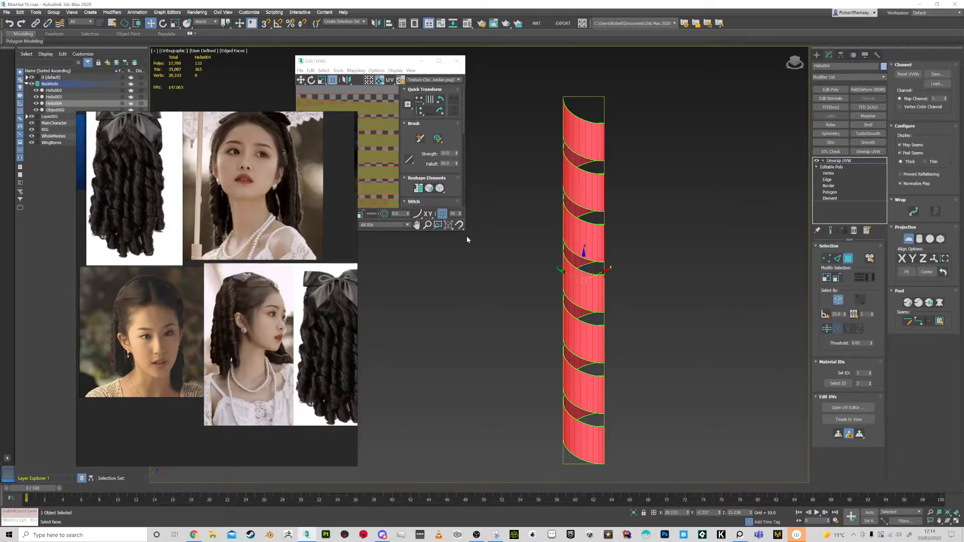
pyautogui.moveTo(465, 231); pyautogui.dragTo(518, 276)
pyautogui.moveTo(426, 62); pyautogui.dragTo(500, 71)
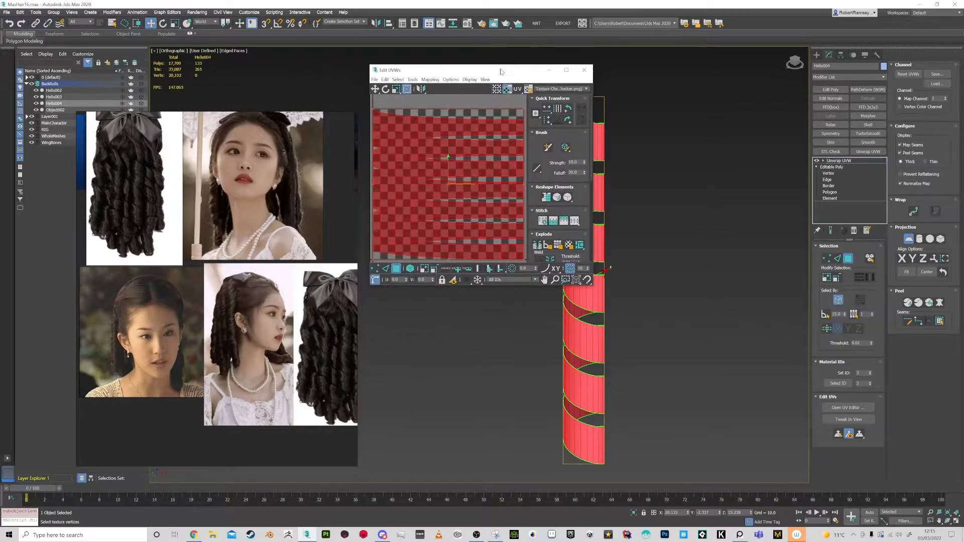
# Try to straighten the planar-mapped ribbon UVs with Straighten Selection
pyautogui.click(548, 197)
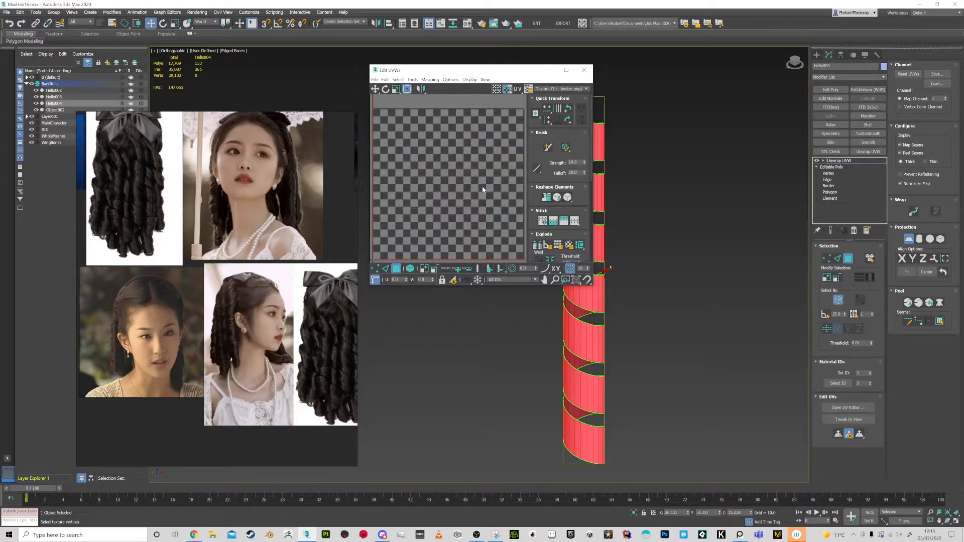
pyautogui.scroll(-5, 494, 215)
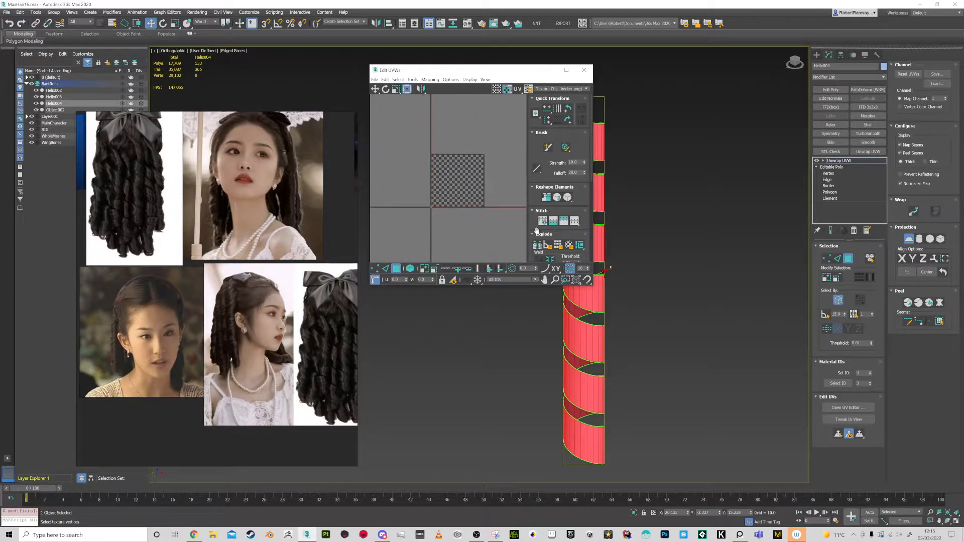
pyautogui.scroll(-3, 541, 168)
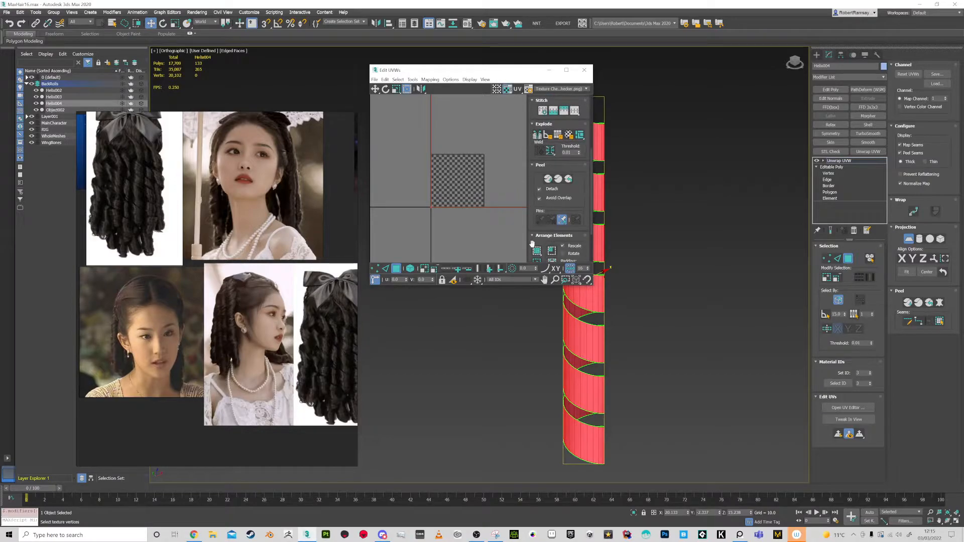
pyautogui.moveTo(531, 232); pyautogui.dragTo(531, 195)
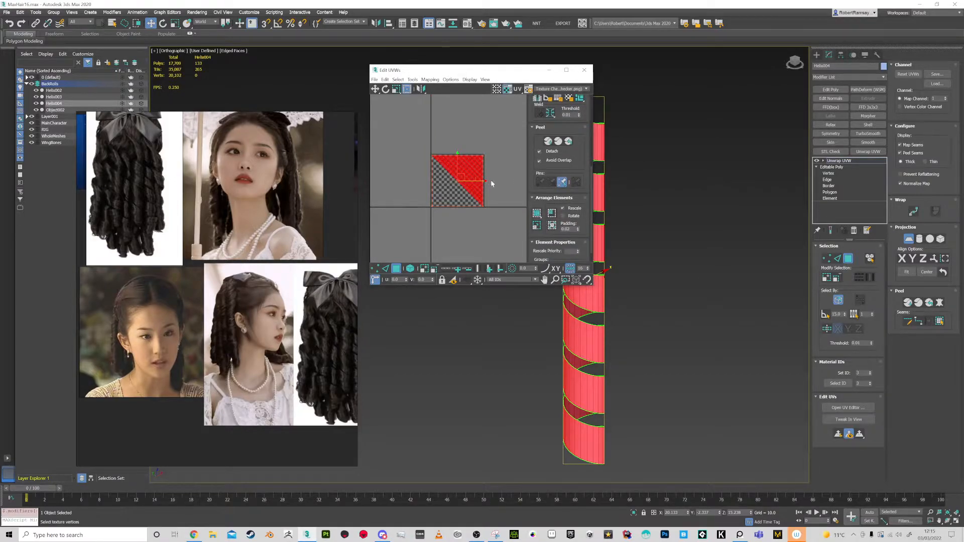
pyautogui.moveTo(531, 160); pyautogui.dragTo(531, 265)
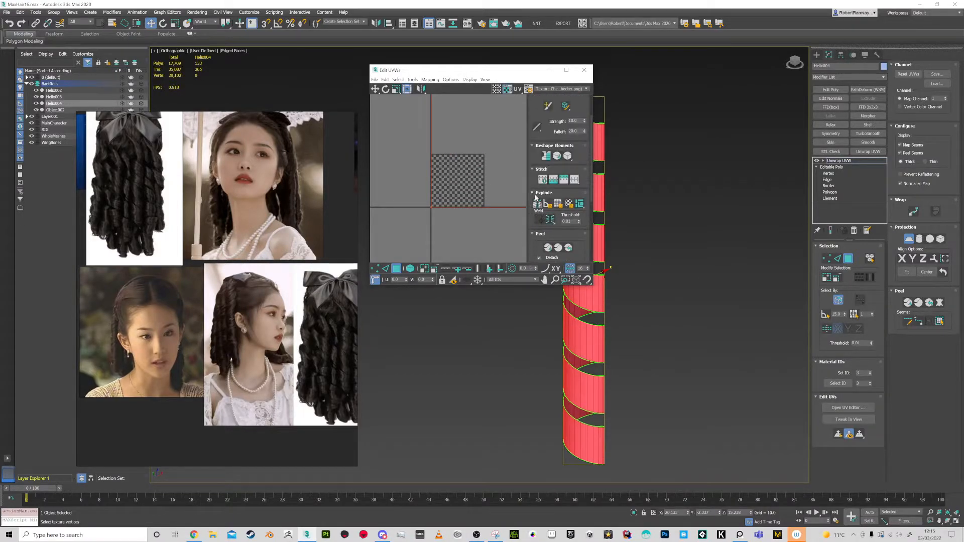
# Select all the ribbon's UV polygons and relax them with Relax By Polygon Angles
pyautogui.moveTo(520, 203); pyautogui.dragTo(437, 144)
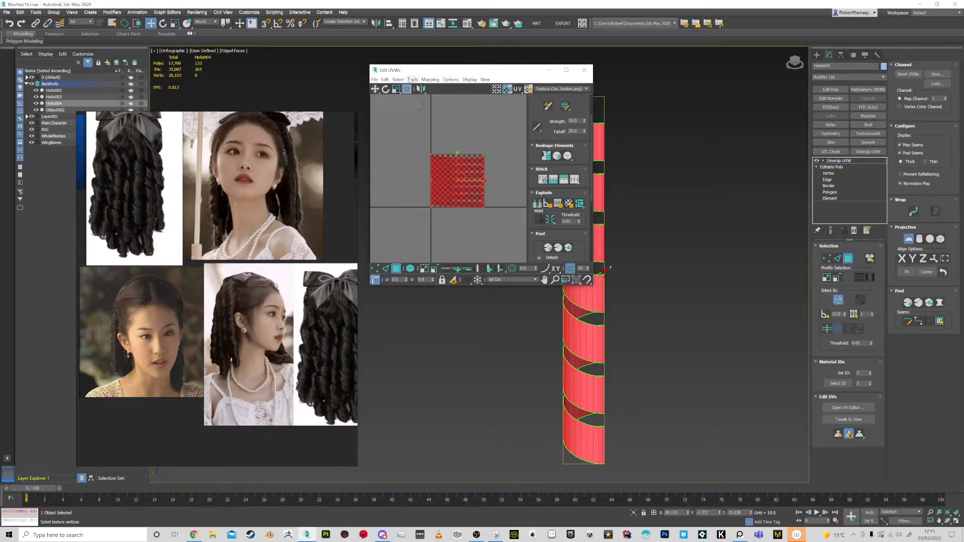
pyautogui.click(412, 79)
pyautogui.click(435, 193)
pyautogui.click(455, 135)
pyautogui.moveTo(439, 93); pyautogui.dragTo(620, 115)
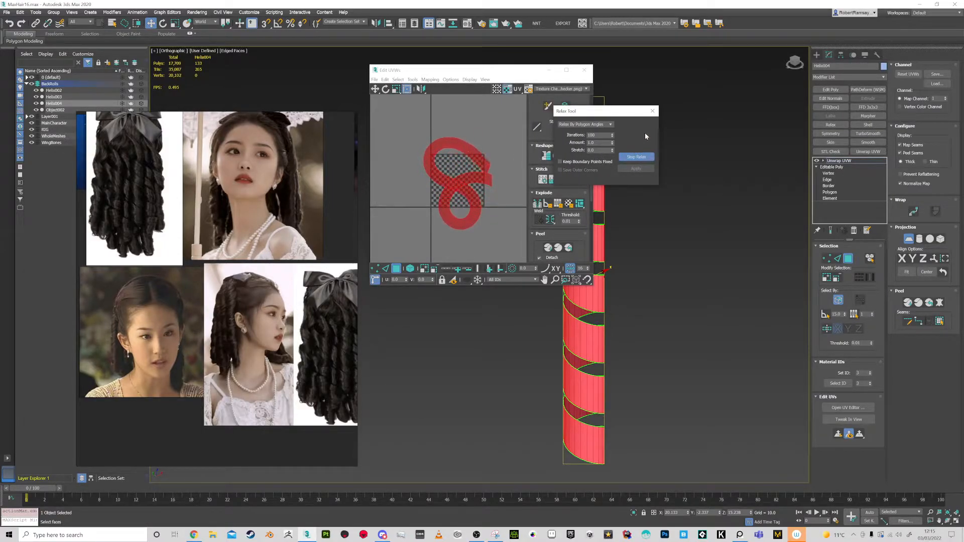
pyautogui.click(652, 110)
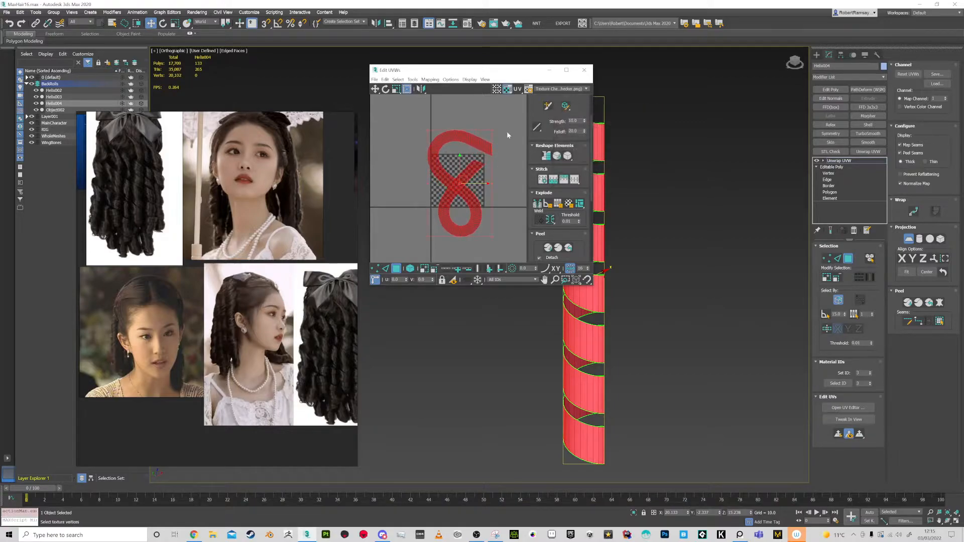
# Inspect the end of the relaxed UV shell, close the UV editor, and collapse Unwrap UVW into the Editable Poly
pyautogui.scroll(3, 500, 128)
pyautogui.scroll(8, 500, 128)
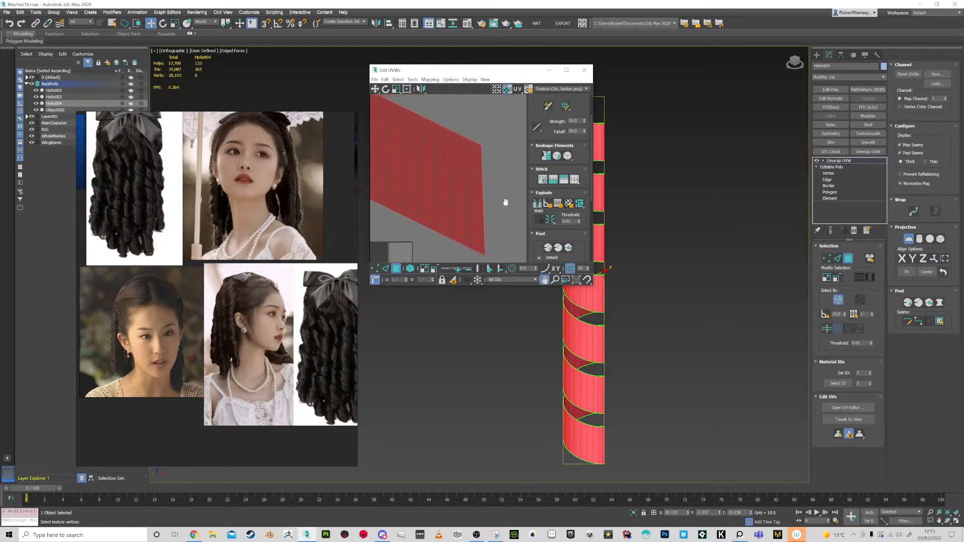
pyautogui.scroll(-3, 477, 129)
pyautogui.click(584, 71)
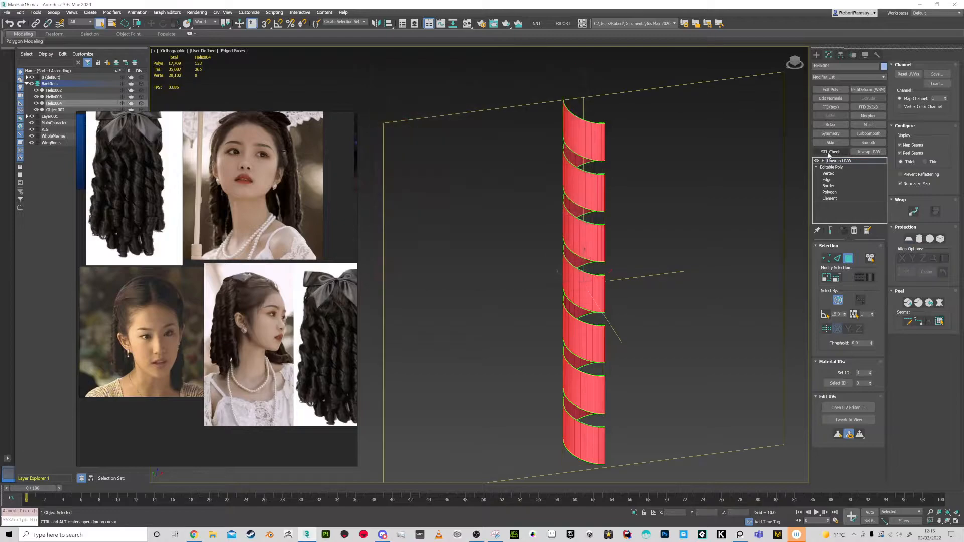
pyautogui.rightClick(833, 162)
pyautogui.click(863, 221)
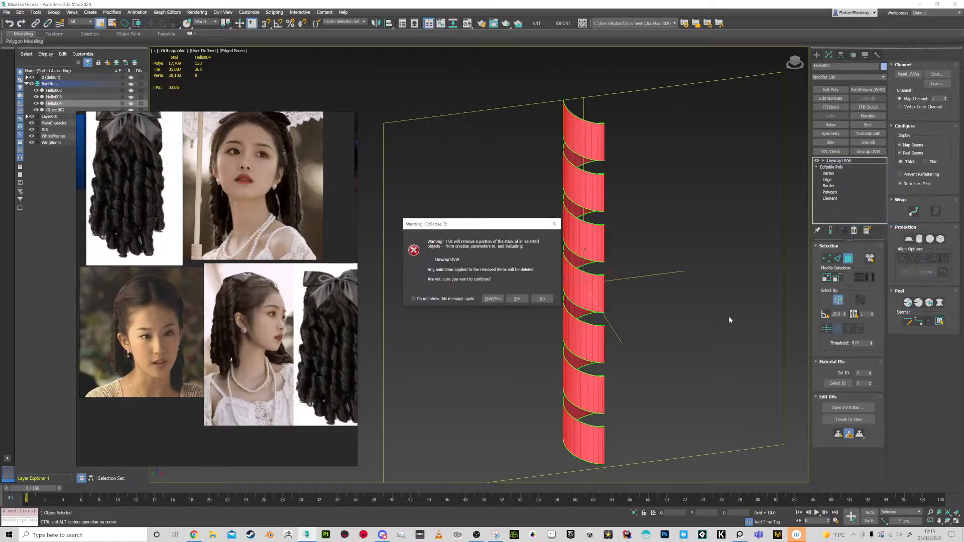
pyautogui.click(517, 298)
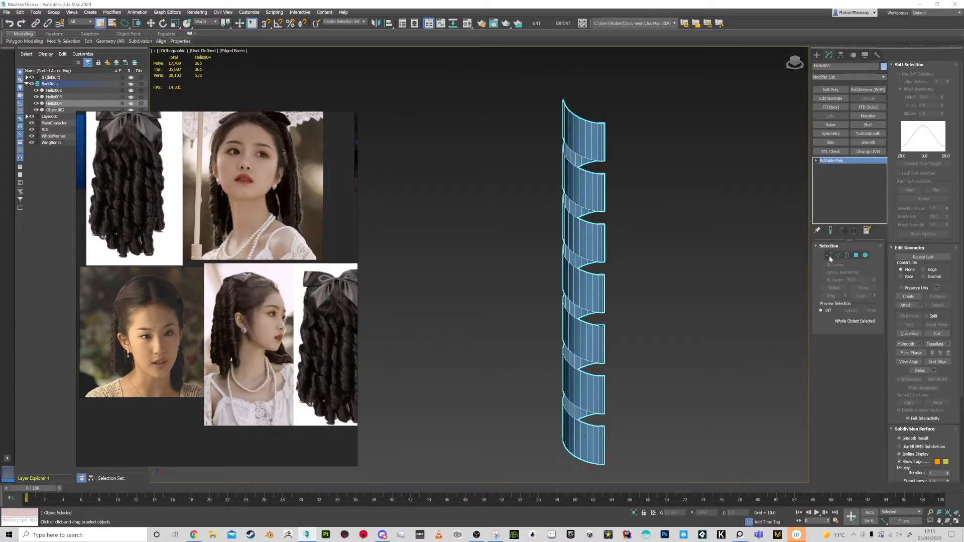
# Delete the protruding end vertex at the top of the spiral so the uneven end polygon is removed
pyautogui.press('1')
pyautogui.moveTo(554, 89); pyautogui.dragTo(577, 121)
pyautogui.keyDown('alt'); pyautogui.moveTo(577, 122); pyautogui.dragTo(626, 132, button='middle'); pyautogui.keyUp('alt')
pyautogui.scroll(8, 570, 108)
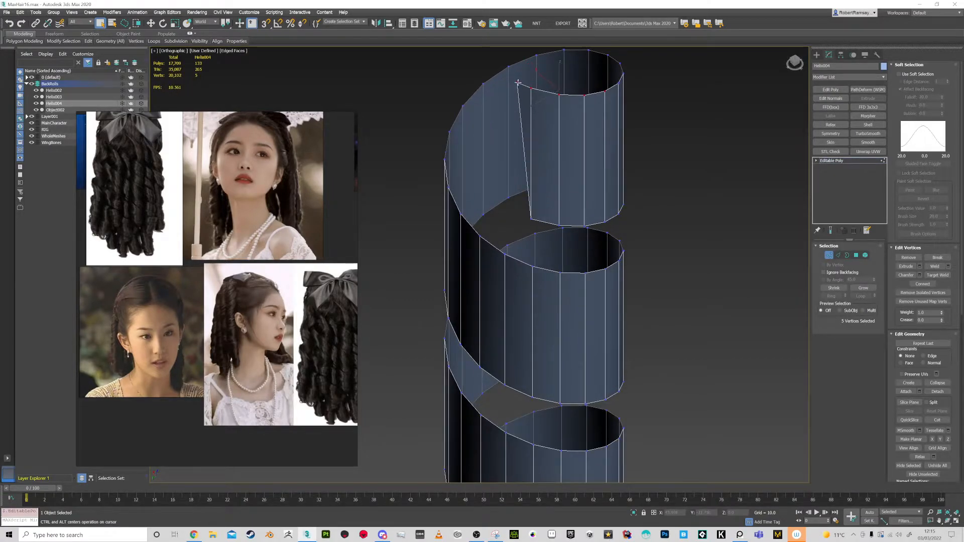
pyautogui.press('Delete')
# Add a new Unwrap UVW modifier and straighten the ribbon's UV shell into a vertical strip in the UV editor
pyautogui.click(816, 161)
pyautogui.click(853, 160)
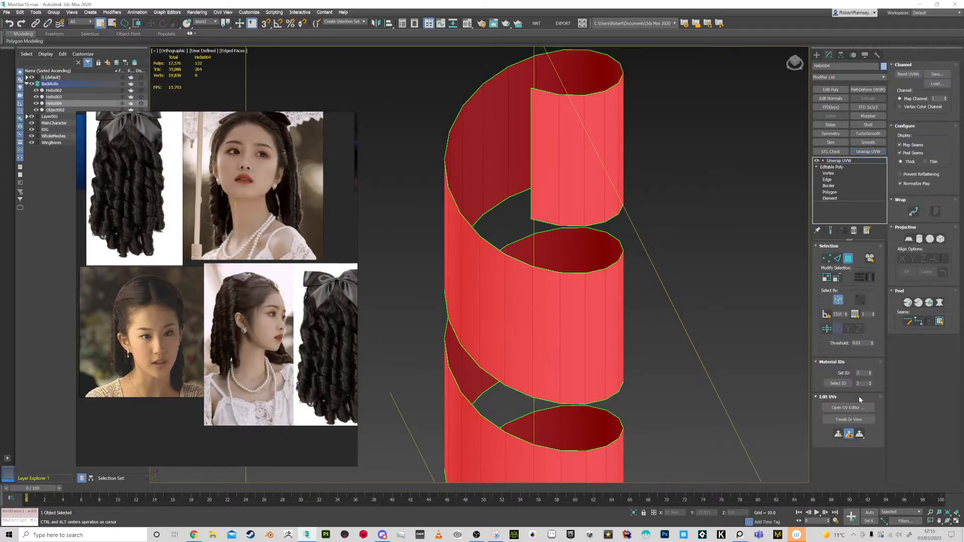
pyautogui.click(853, 408)
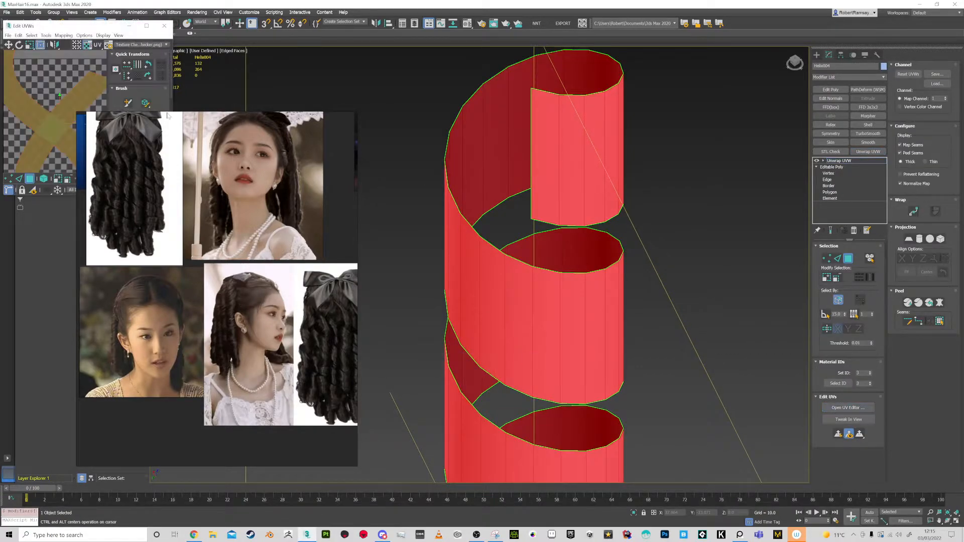
pyautogui.moveTo(97, 28); pyautogui.dragTo(712, 94)
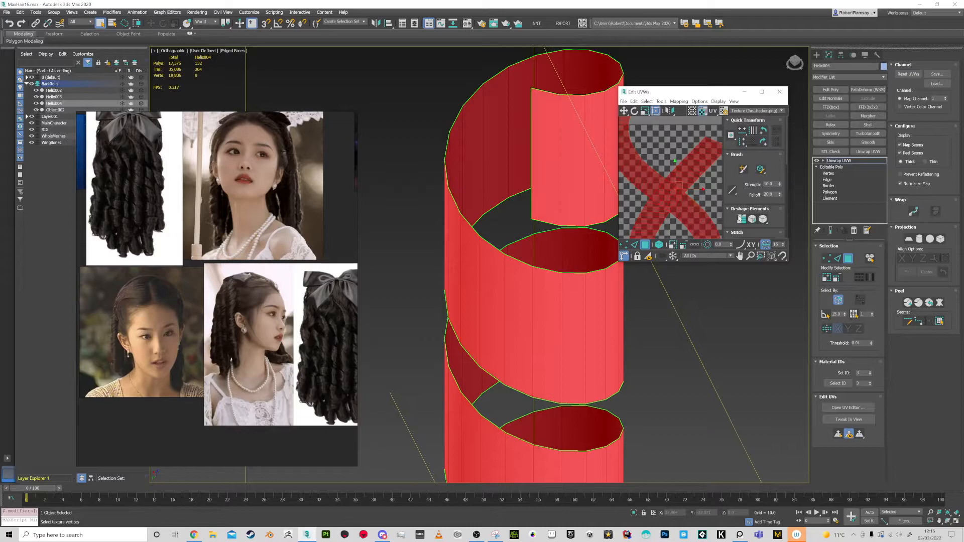
pyautogui.scroll(-6, 718, 212)
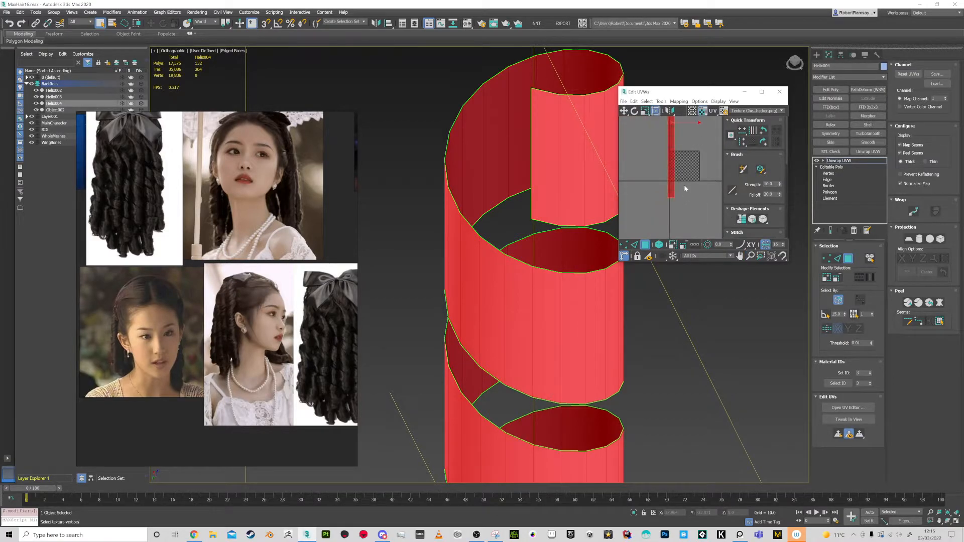
# Check the position of the ribbon's UV strip, close the UV editor and leave Unwrap UVW sub-object editing
pyautogui.scroll(-2, 684, 181)
pyautogui.moveTo(689, 146); pyautogui.dragTo(683, 174, button='middle')
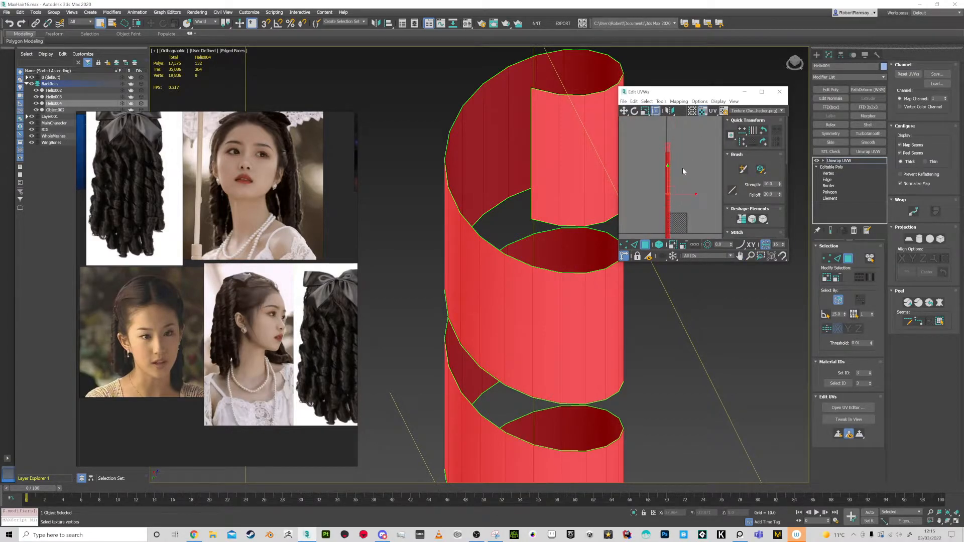
pyautogui.click(755, 111)
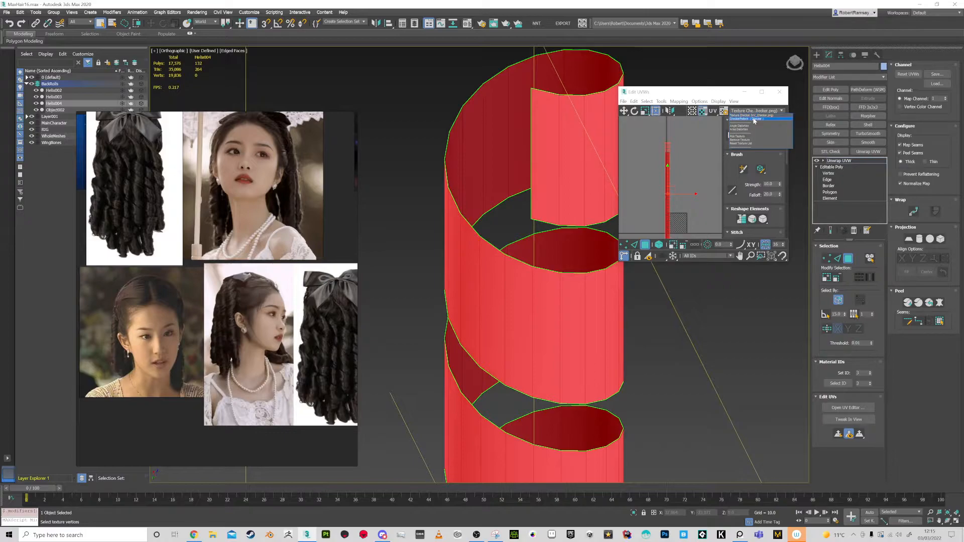
pyautogui.click(799, 95)
pyautogui.click(779, 93)
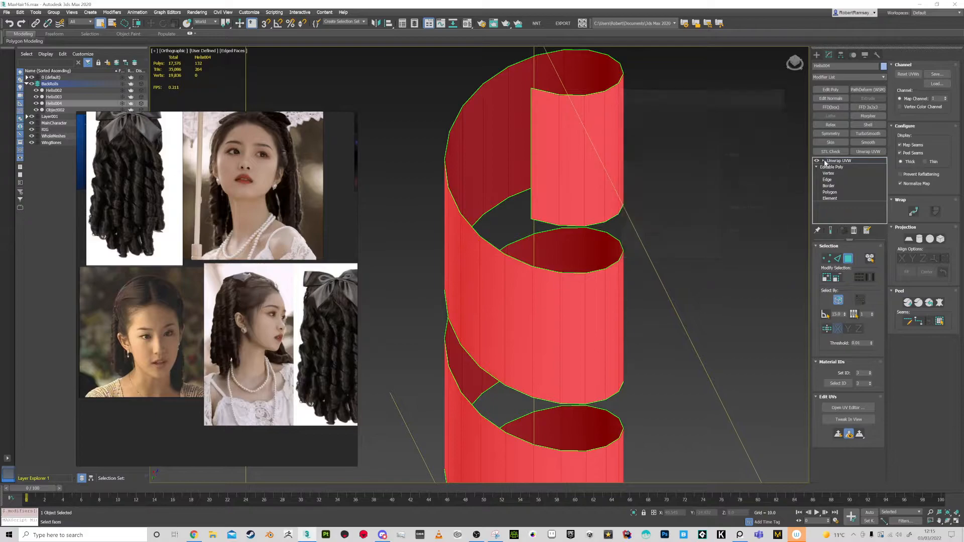
pyautogui.click(836, 161)
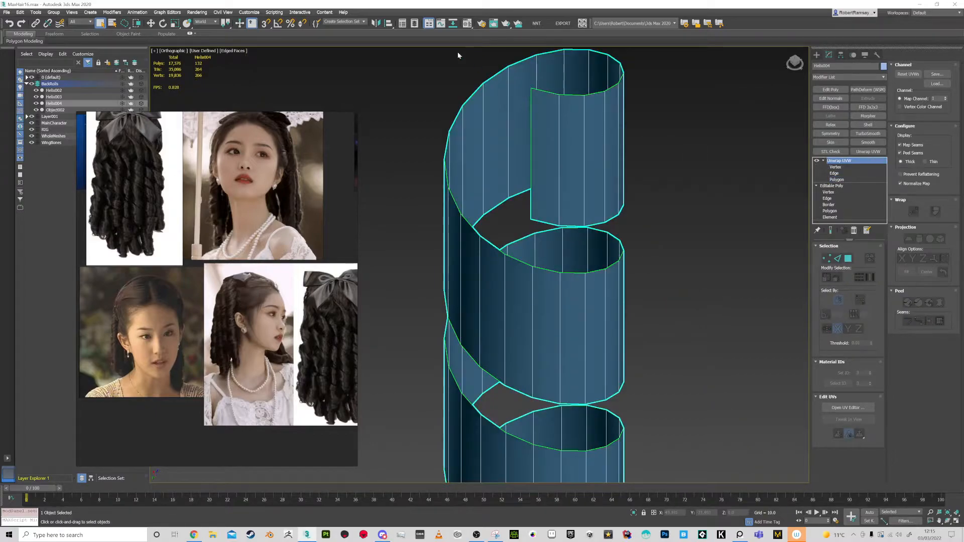
# Assign the existing dark hair material to the spiral ribbon and inspect the strand texture on the curl
pyautogui.click(465, 26)
pyautogui.click(651, 115)
pyautogui.click(645, 187)
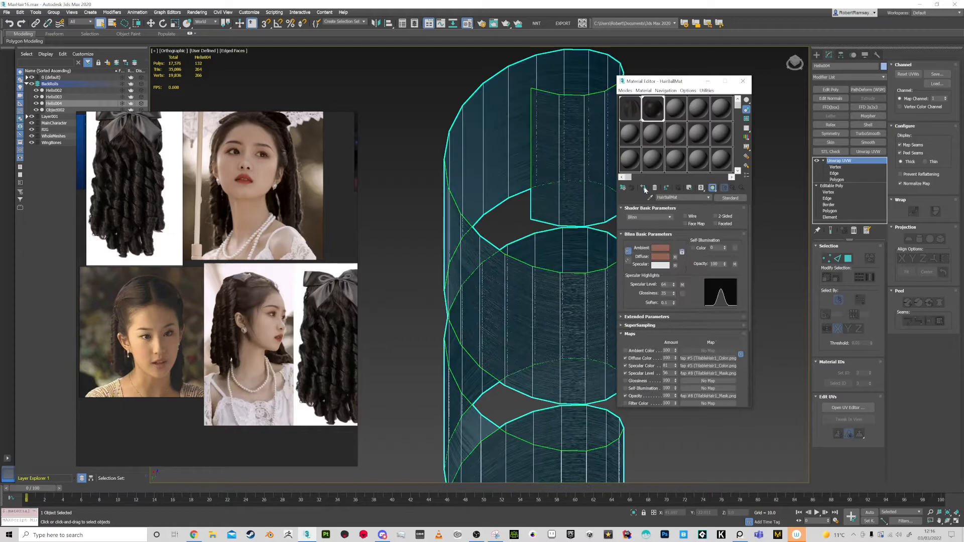
pyautogui.click(741, 81)
pyautogui.scroll(-5, 534, 199)
pyautogui.keyDown('alt'); pyautogui.moveTo(534, 201); pyautogui.dragTo(571, 230, button='middle'); pyautogui.keyUp('alt')
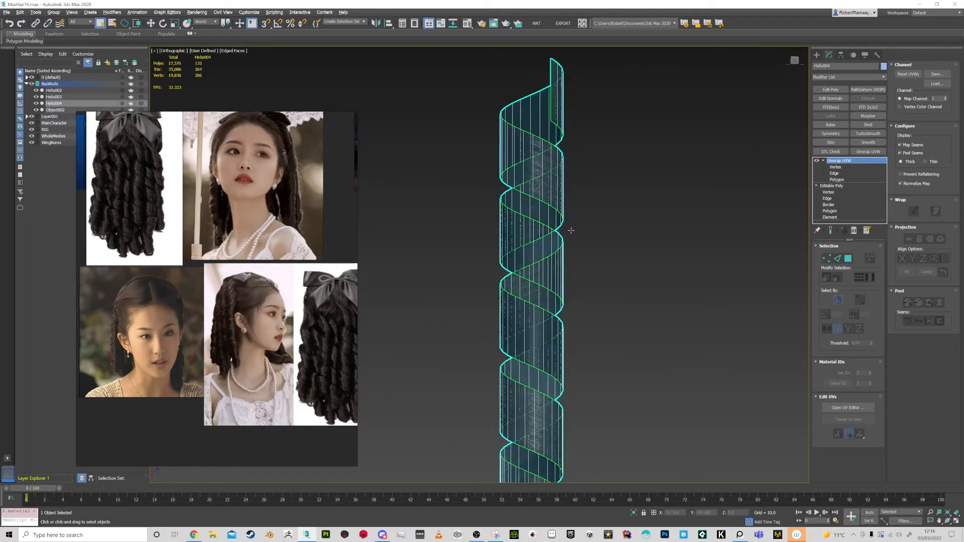
pyautogui.scroll(5, 519, 254)
pyautogui.keyDown('alt'); pyautogui.moveTo(518, 254); pyautogui.dragTo(557, 235, button='middle'); pyautogui.keyUp('alt')
# Reopen the UV editor for the spiral and select all vertices of its UV strip
pyautogui.click(666, 246)
pyautogui.click(595, 206)
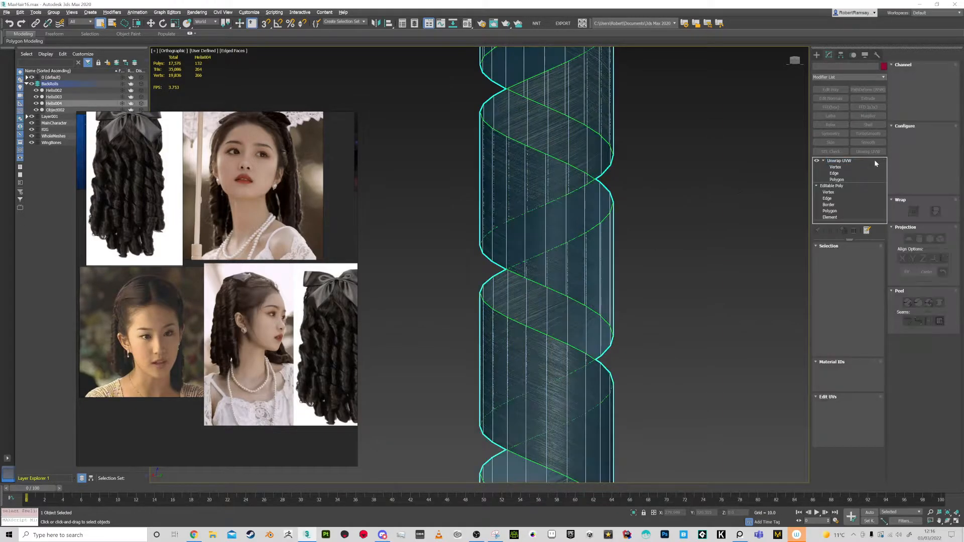
pyautogui.click(848, 407)
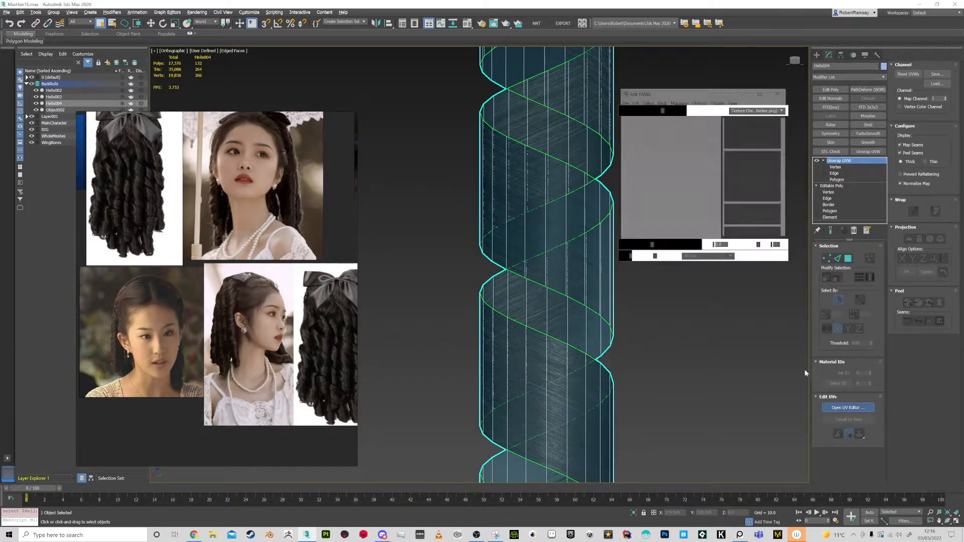
pyautogui.moveTo(691, 246); pyautogui.dragTo(691, 246)
pyautogui.moveTo(692, 220); pyautogui.dragTo(676, 201, button='middle')
pyautogui.scroll(-3, 681, 178)
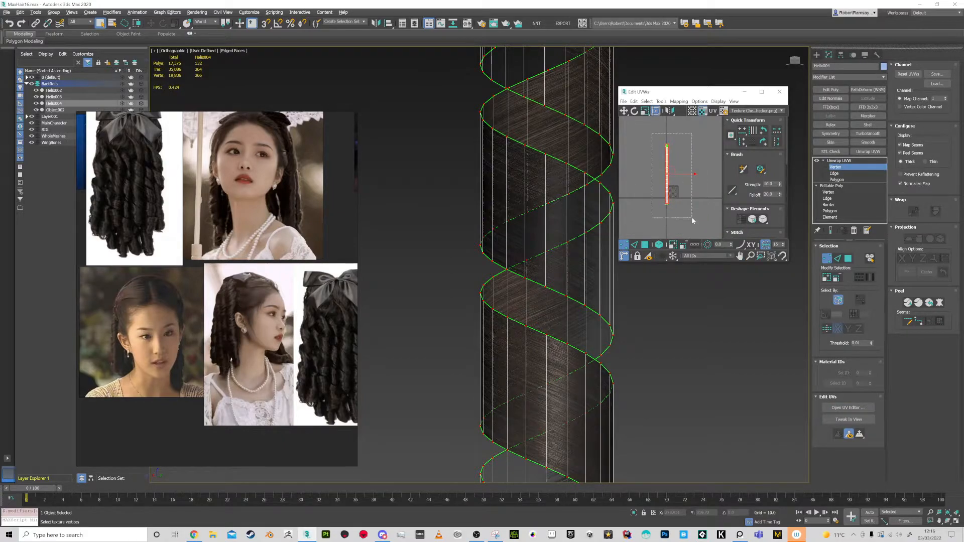
pyautogui.scroll(2, 667, 195)
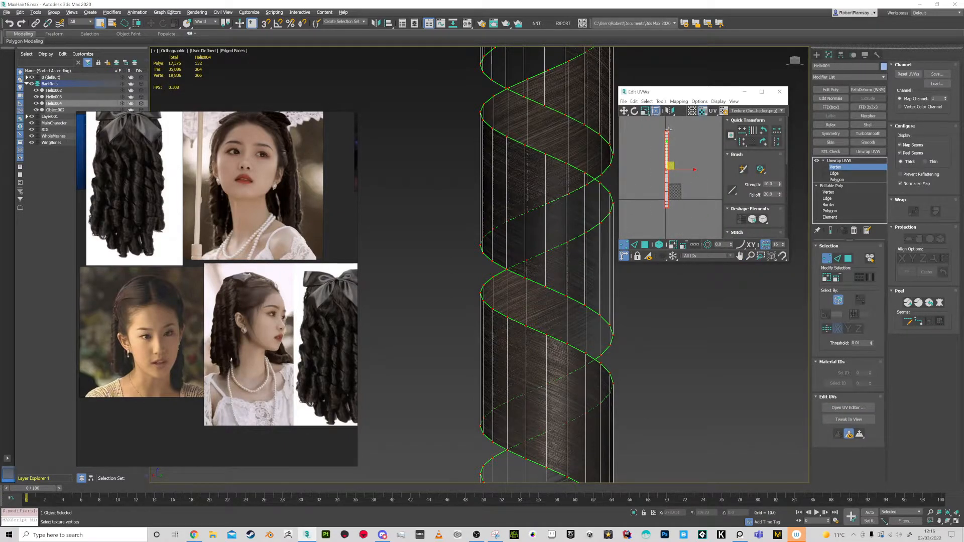
# Scale the UV strip down to the height of the texture tile and narrow it into a column along the tile's left side
pyautogui.moveTo(668, 130); pyautogui.dragTo(677, 182)
pyautogui.scroll(2, 678, 229)
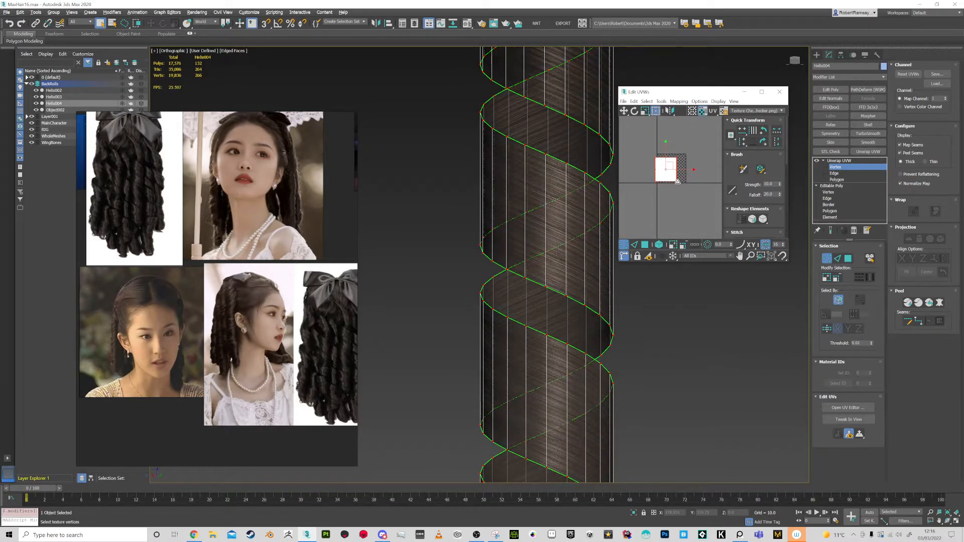
pyautogui.scroll(2, 678, 156)
pyautogui.moveTo(677, 157); pyautogui.dragTo(675, 156)
pyautogui.moveTo(675, 200); pyautogui.dragTo(667, 178)
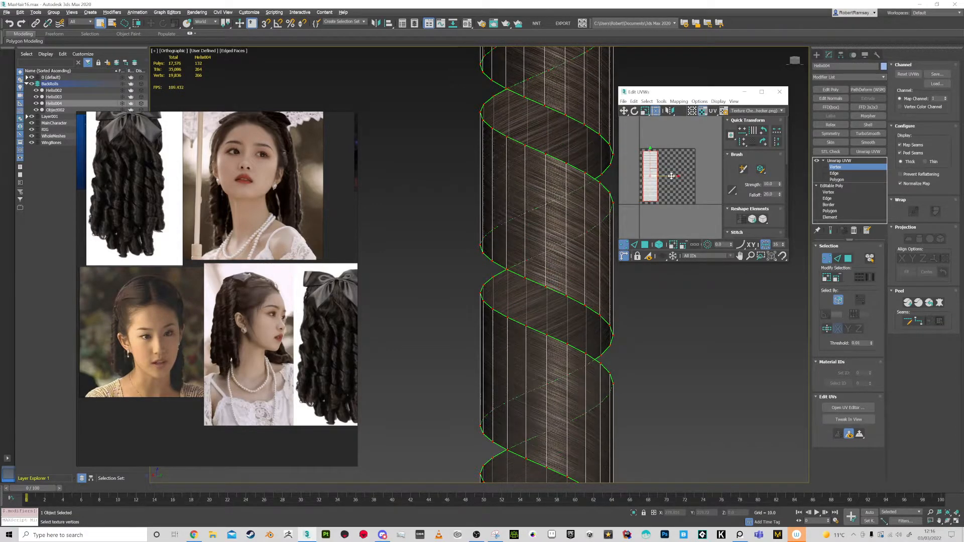
# Fine-tune the UV strip's top and bottom ends to meet the texture tile's borders, checking the hair texture on the spiral
pyautogui.scroll(-4, 544, 205)
pyautogui.scroll(5, 544, 204)
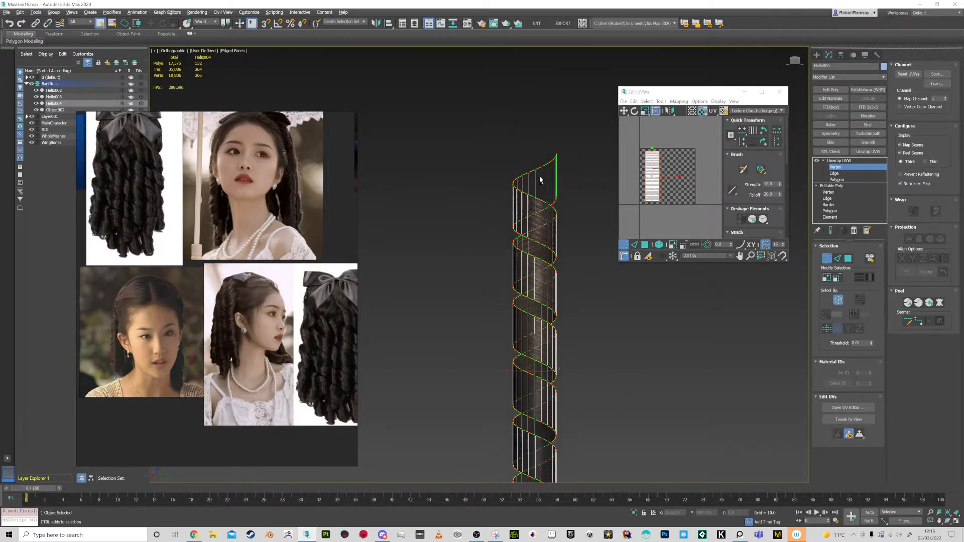
pyautogui.scroll(3, 651, 148)
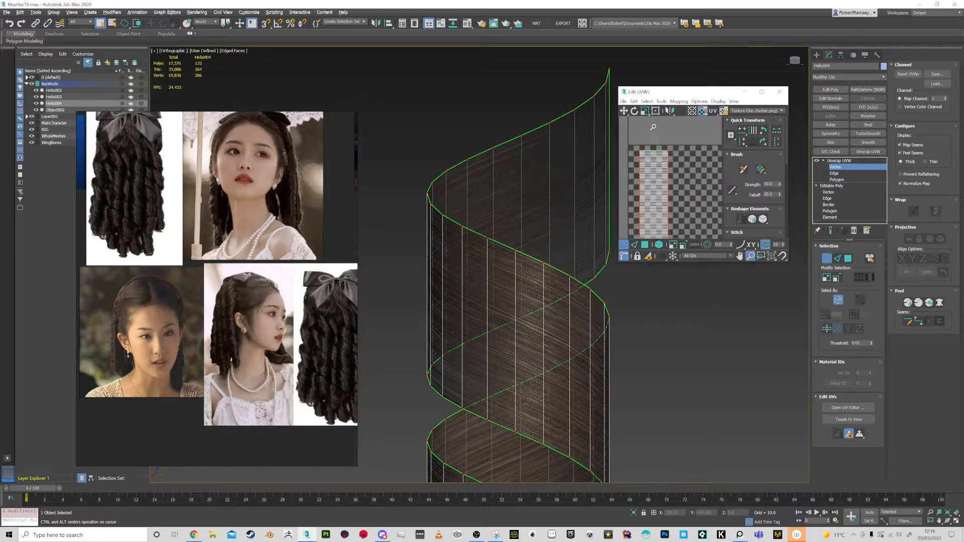
pyautogui.moveTo(669, 149); pyautogui.dragTo(669, 146)
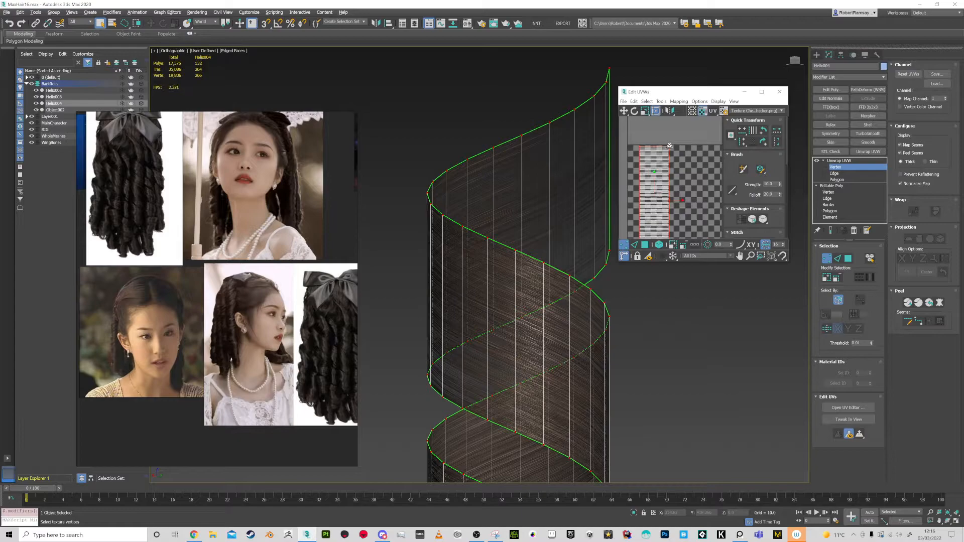
pyautogui.moveTo(693, 219); pyautogui.dragTo(692, 141, button='middle')
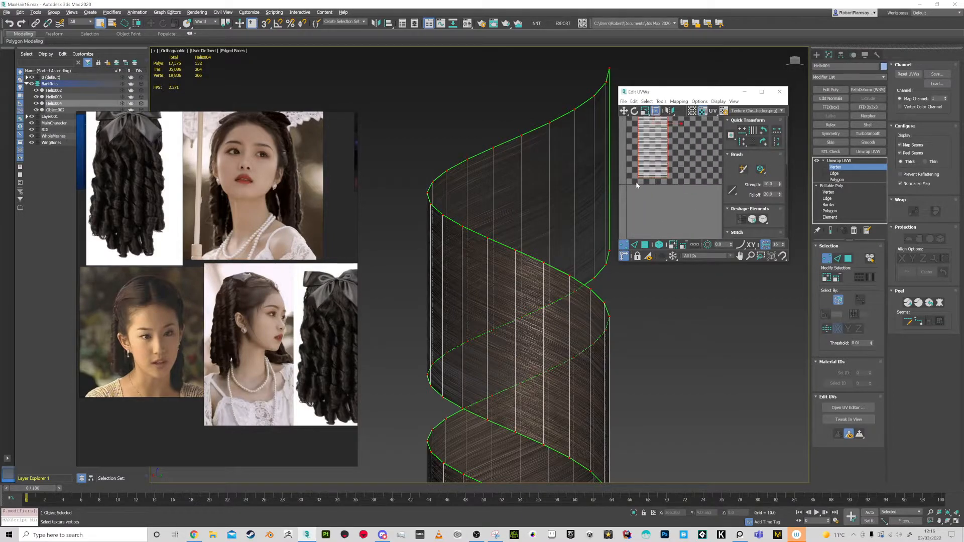
pyautogui.moveTo(669, 180); pyautogui.dragTo(668, 181)
pyautogui.scroll(-5, 466, 184)
pyautogui.keyDown('alt'); pyautogui.moveTo(484, 254); pyautogui.dragTo(576, 278, button='middle'); pyautogui.keyUp('alt')
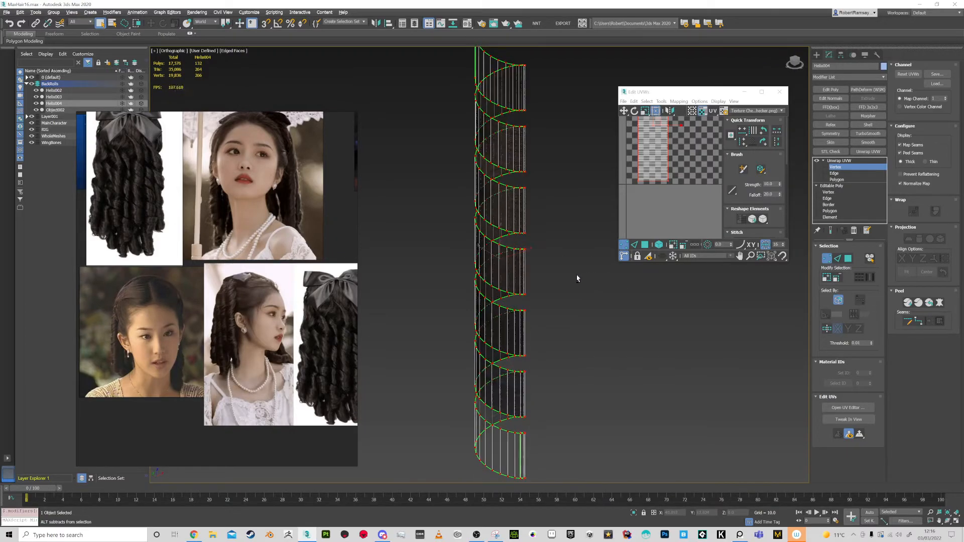
# Close the UV editor and collapse the Unwrap UVW modifier into the Editable Poly
pyautogui.click(780, 92)
pyautogui.click(839, 160)
pyautogui.rightClick(845, 161)
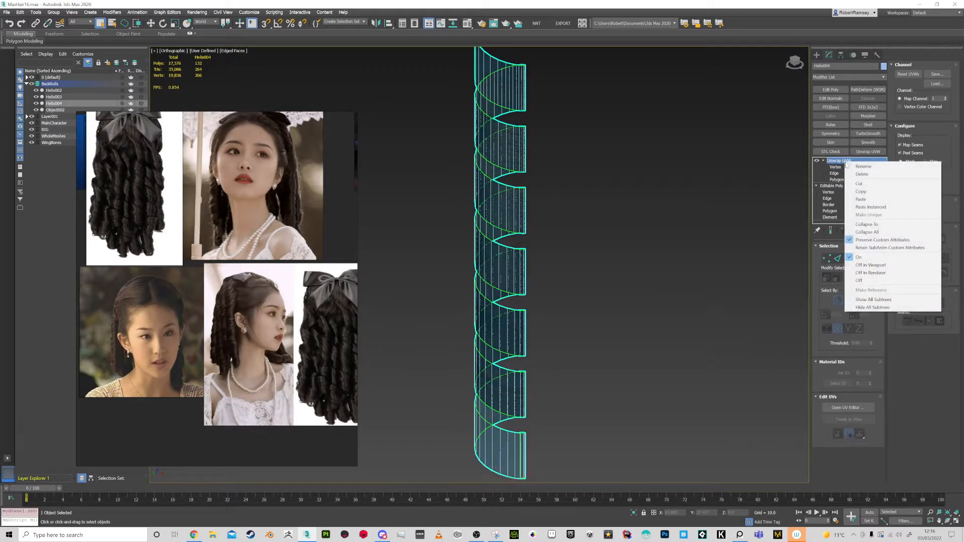
pyautogui.click(867, 224)
pyautogui.click(525, 298)
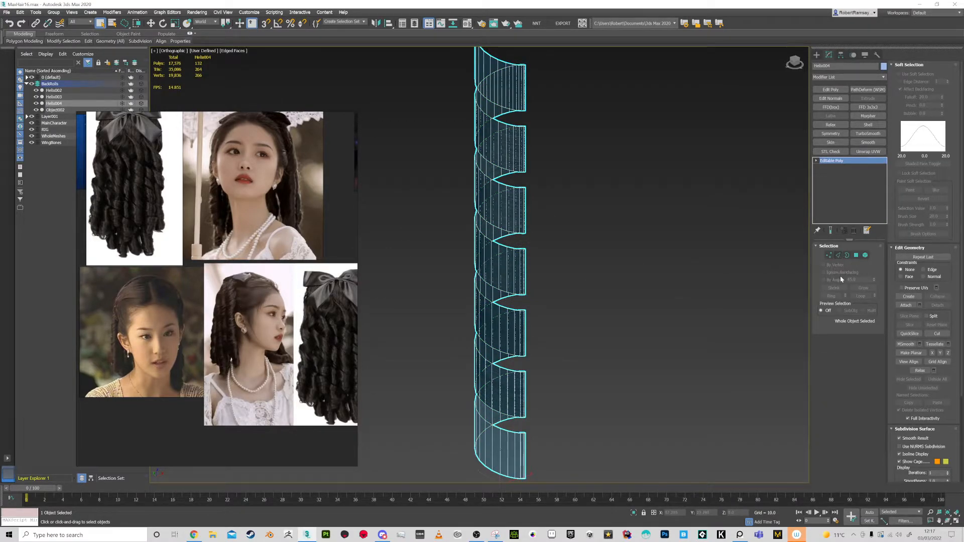
# Insert a SwiftLoop edge loop along the middle of the ribbon, running the full length of the spiral
pyautogui.click(837, 255)
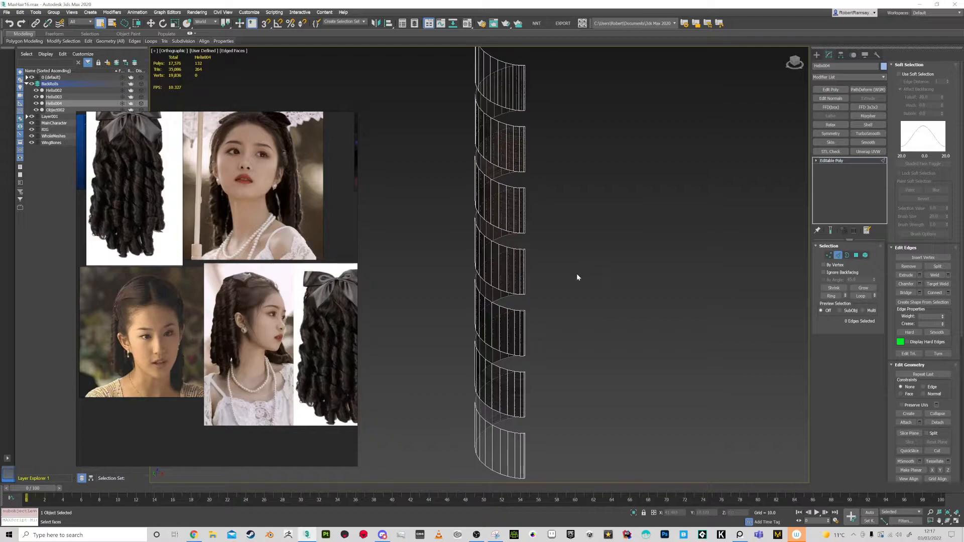
pyautogui.hotkey('alt', '1')
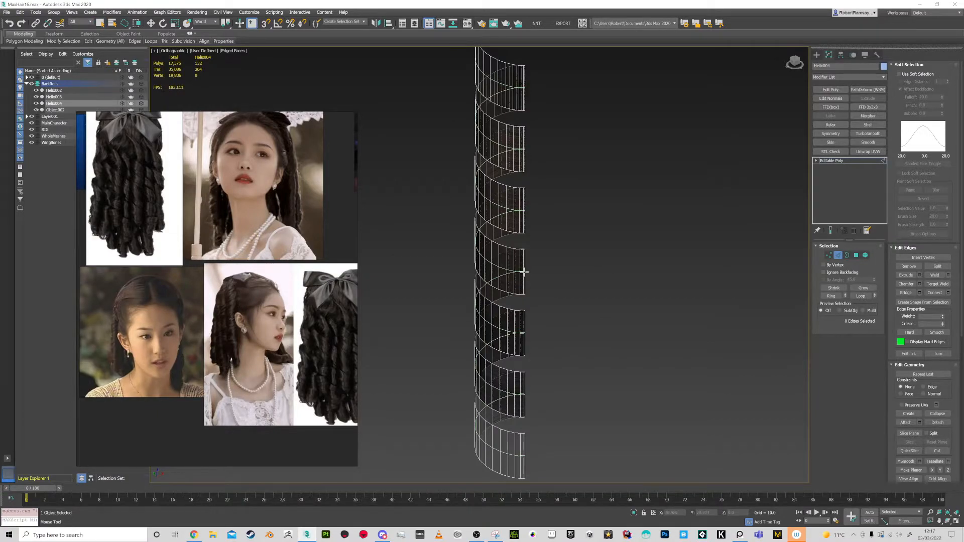
pyautogui.click(524, 272)
pyautogui.keyDown('alt'); pyautogui.moveTo(599, 279); pyautogui.dragTo(598, 263, button='middle'); pyautogui.keyUp('alt')
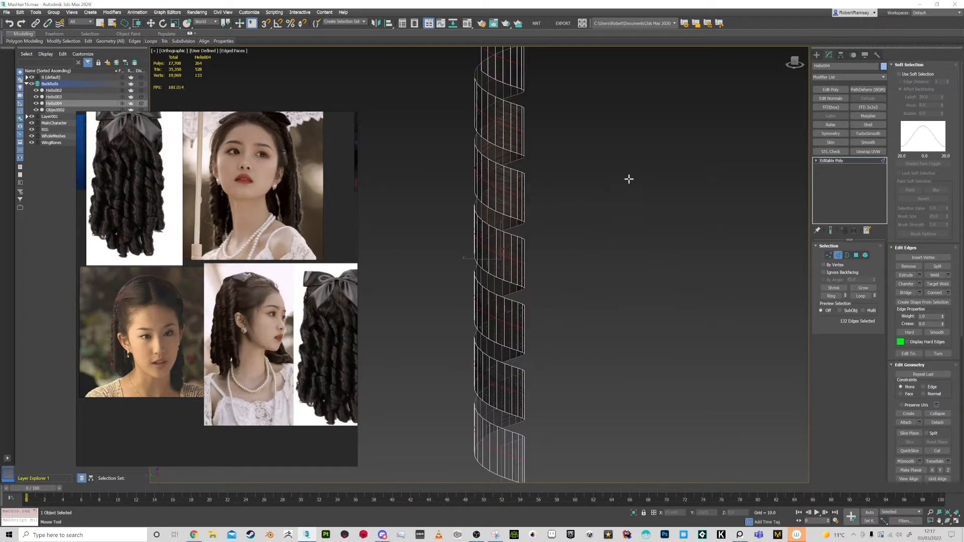
# Apply a Push modifier to the selected central edge loop and raise its Push Value so the ribbon bulges outward
pyautogui.click(885, 76)
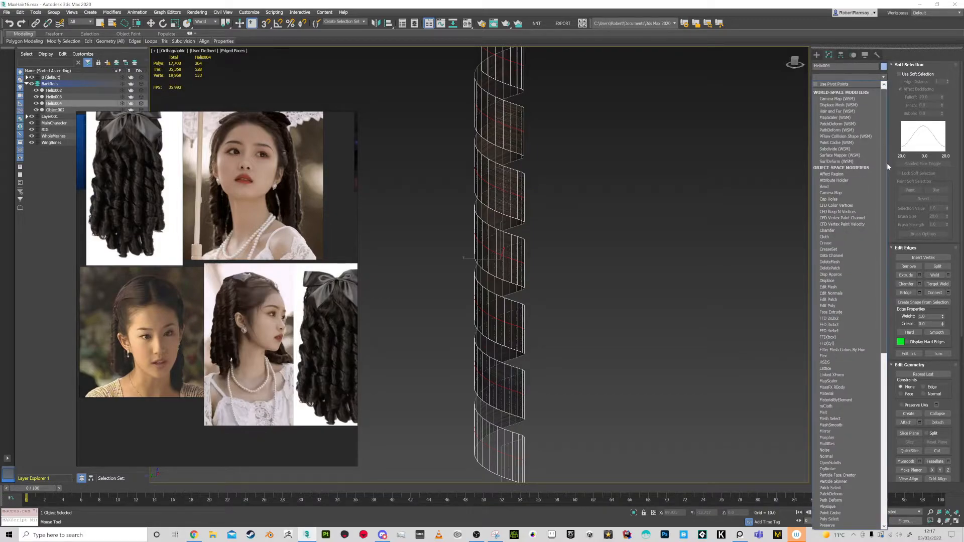
pyautogui.scroll(-12, 889, 251)
pyautogui.click(864, 284)
pyautogui.press('w')
pyautogui.moveTo(875, 256); pyautogui.dragTo(876, 239)
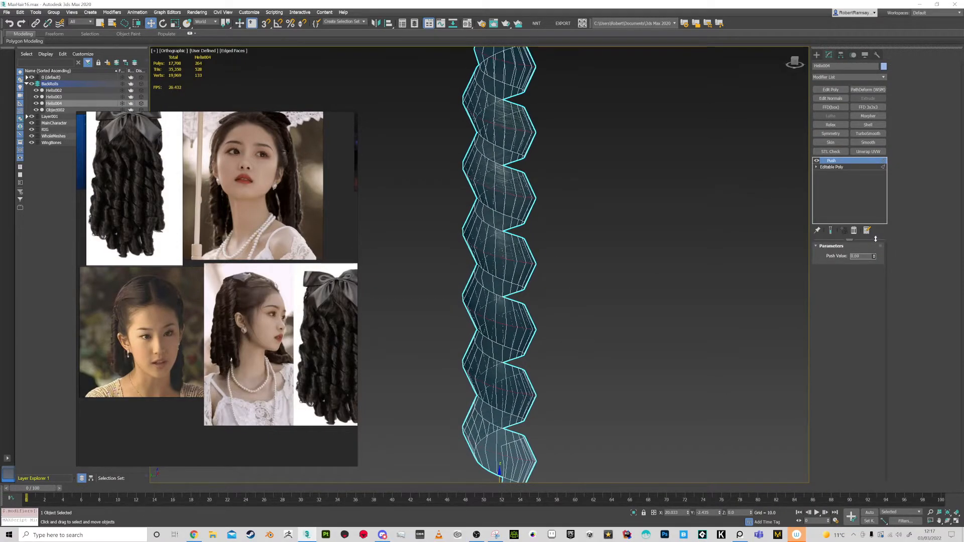
pyautogui.scroll(3, 501, 265)
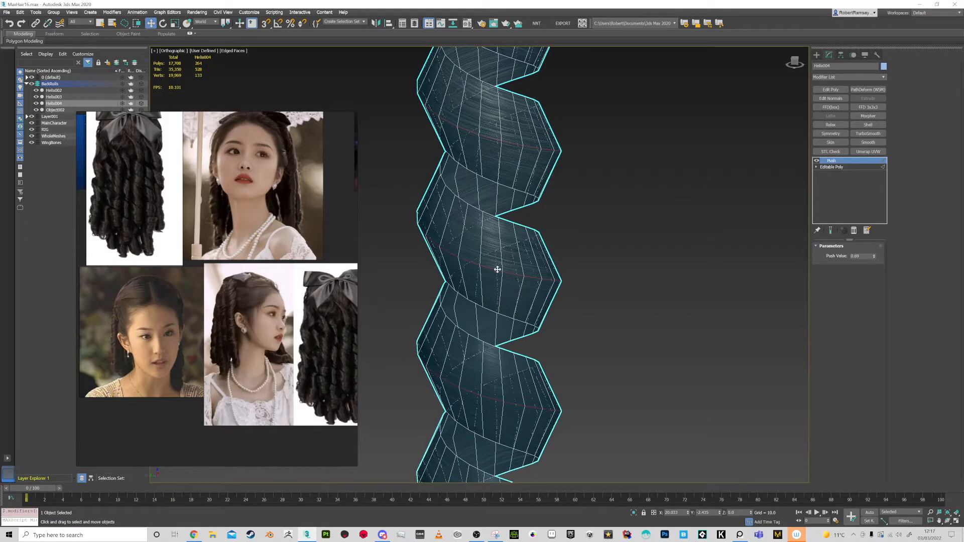
# Collapse the Push modifier into the Editable Poly
pyautogui.rightClick(497, 270)
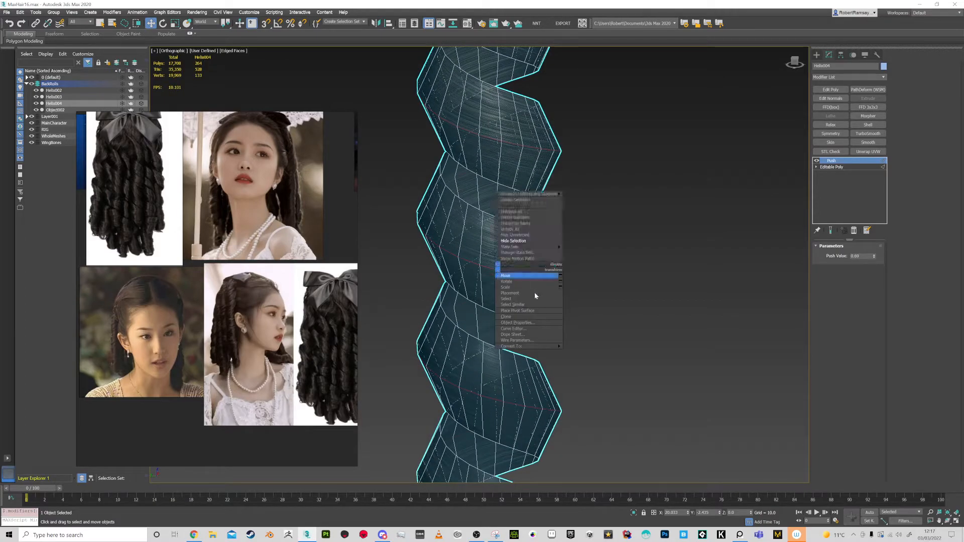
pyautogui.click(824, 162)
pyautogui.rightClick(836, 161)
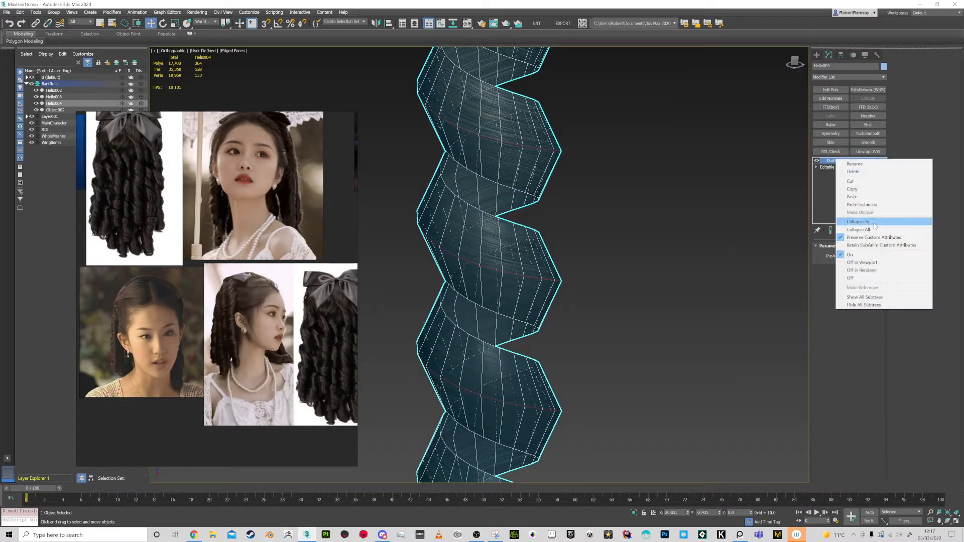
pyautogui.click(853, 223)
pyautogui.click(517, 298)
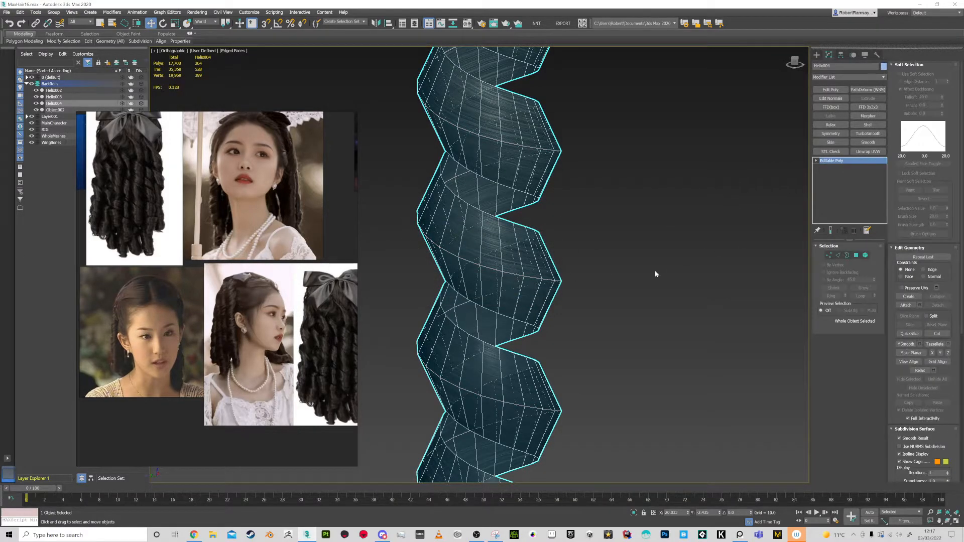
# Chamfer the spiral's central edge loop into two parallel loops to round the ribbon's profile
pyautogui.click(838, 255)
pyautogui.doubleClick(512, 274)
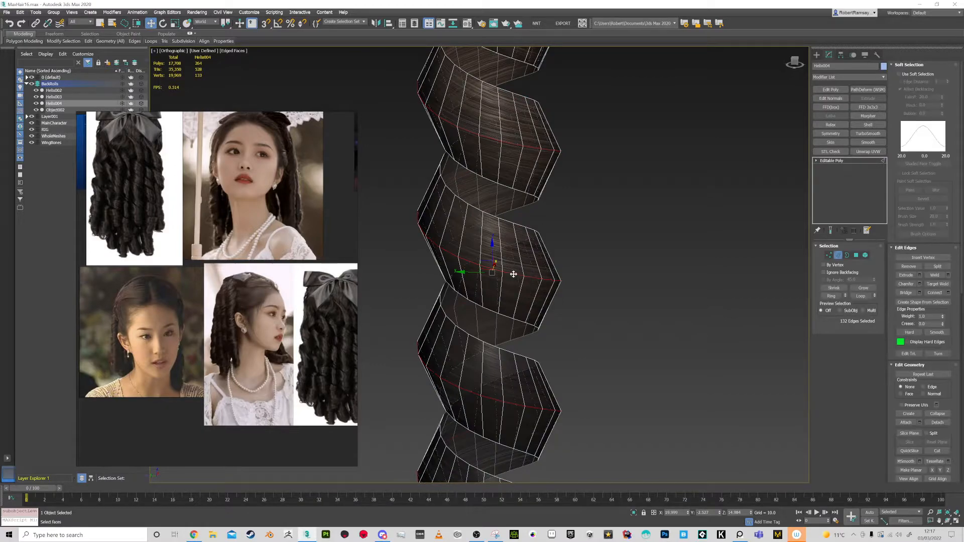
pyautogui.rightClick(512, 274)
pyautogui.click(497, 316)
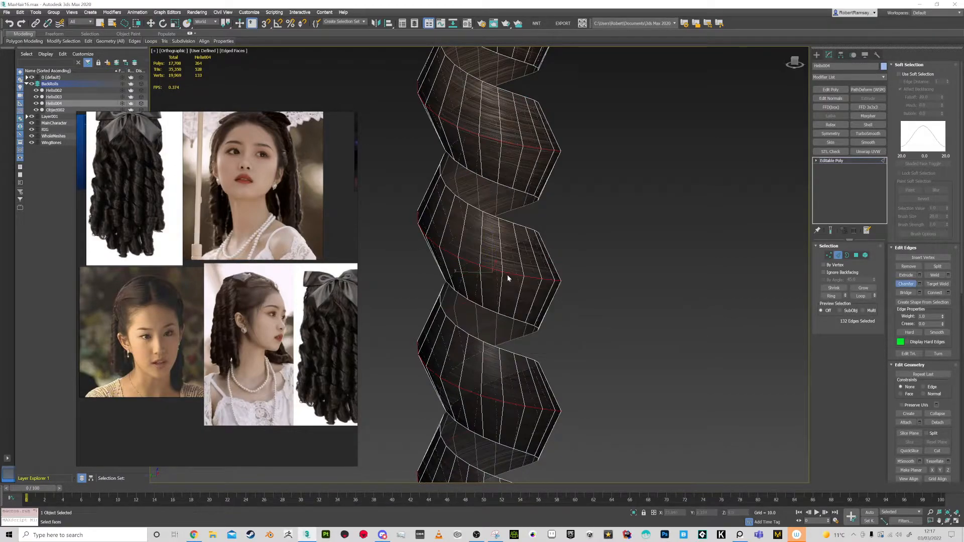
pyautogui.moveTo(509, 272); pyautogui.dragTo(516, 256)
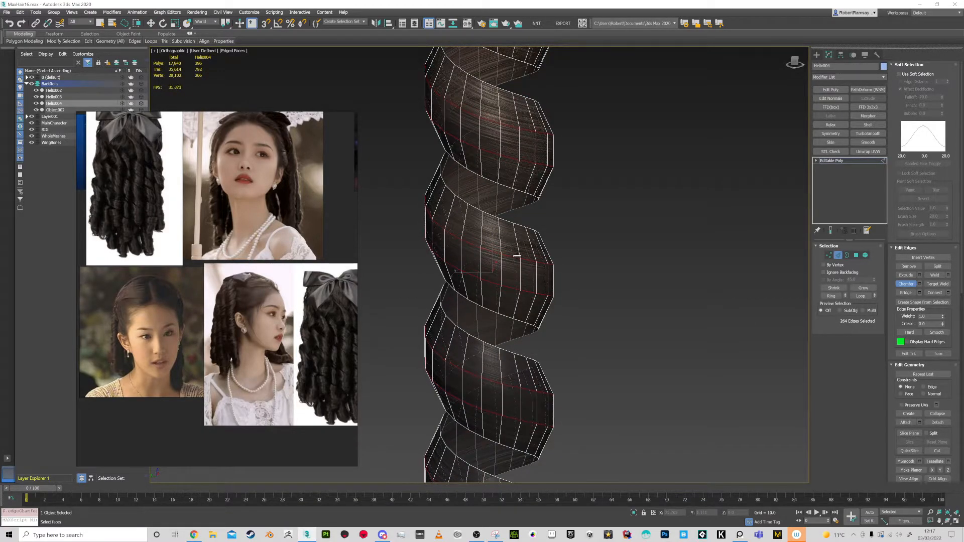
pyautogui.scroll(-5, 516, 255)
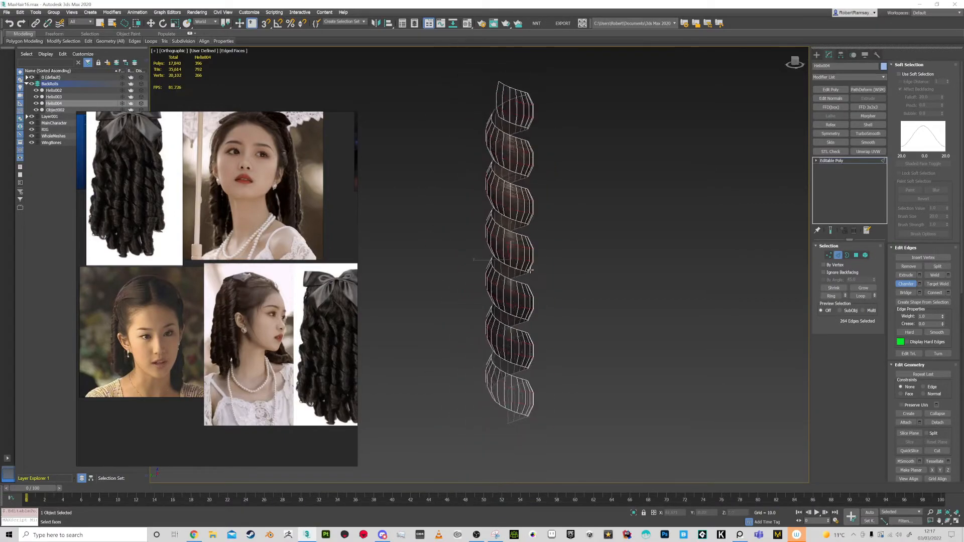
# Leave edge editing, turn off the edged-faces display and examine the shaded ringlet's silhouette
pyautogui.click(816, 161)
pyautogui.click(827, 160)
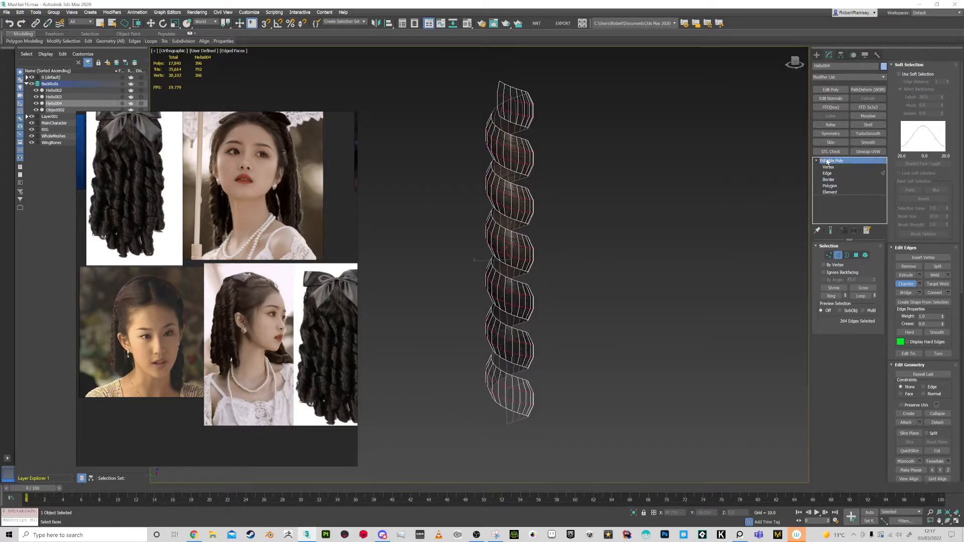
pyautogui.press('F4')
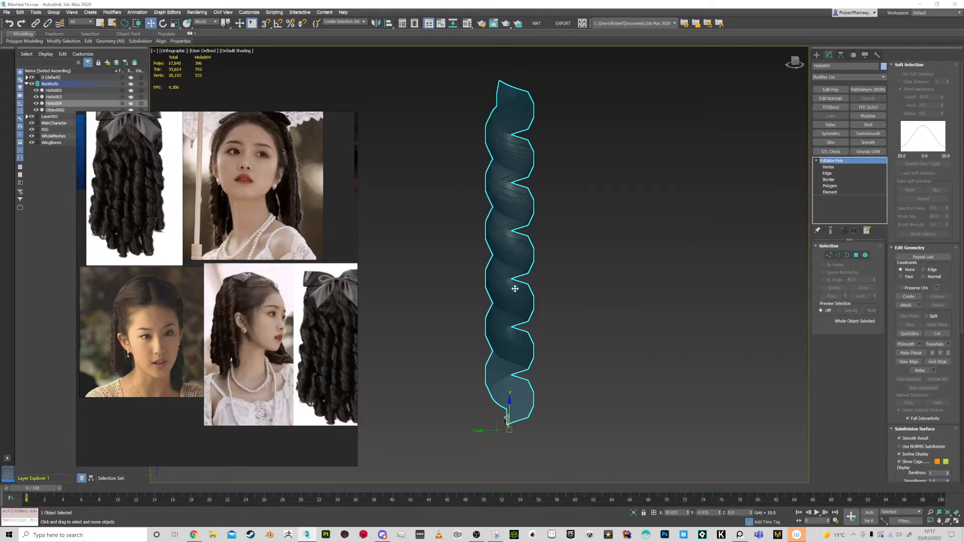
pyautogui.keyDown('alt'); pyautogui.moveTo(573, 321); pyautogui.dragTo(600, 321, button='middle'); pyautogui.keyUp('alt')
pyautogui.scroll(-6, 613, 273)
pyautogui.scroll(4, 600, 321)
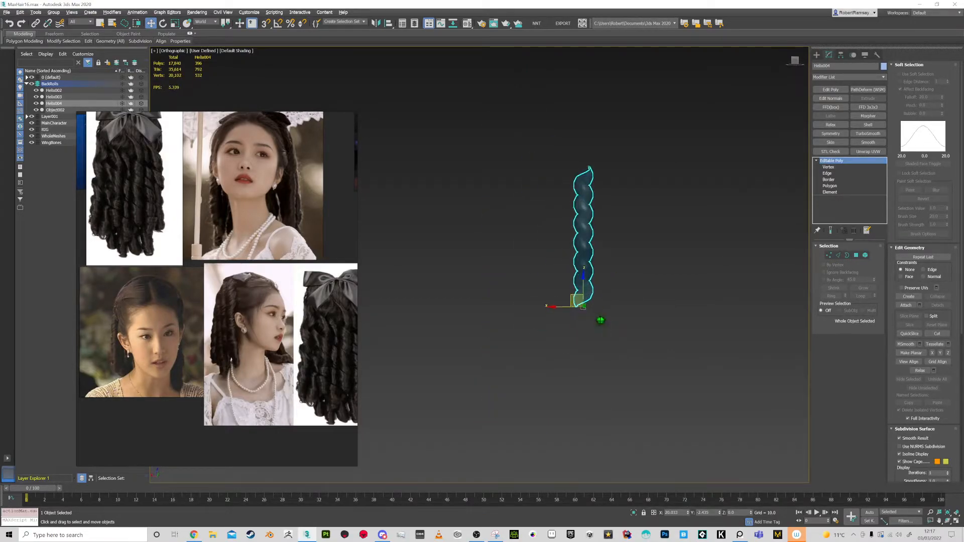
# Apply a TurboSmooth modifier to the ringlet and check its smoothed wireframe up close
pyautogui.scroll(3, 609, 234)
pyautogui.keyDown('alt'); pyautogui.moveTo(608, 234); pyautogui.dragTo(572, 189, button='middle'); pyautogui.keyUp('alt')
pyautogui.scroll(3, 572, 175)
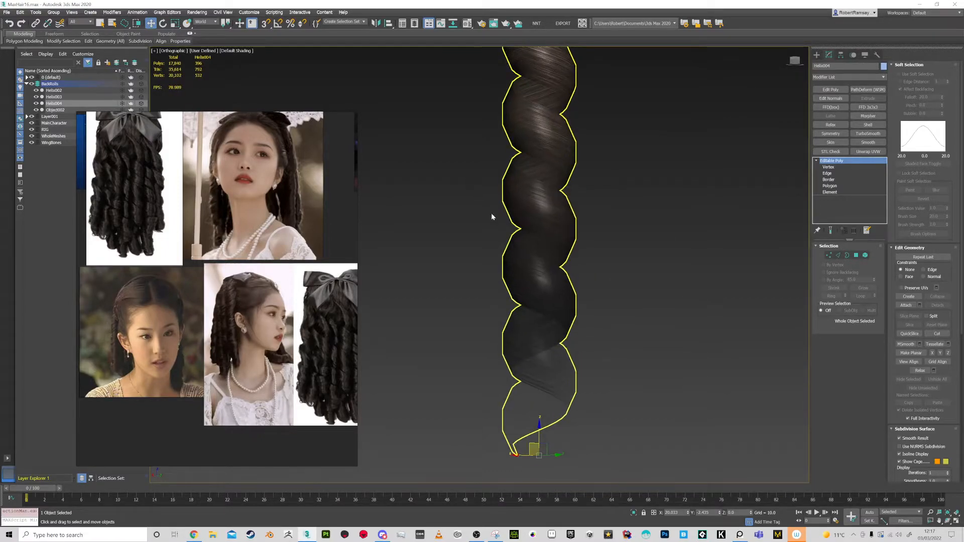
pyautogui.scroll(-4, 588, 291)
pyautogui.click(882, 133)
pyautogui.scroll(3, 589, 186)
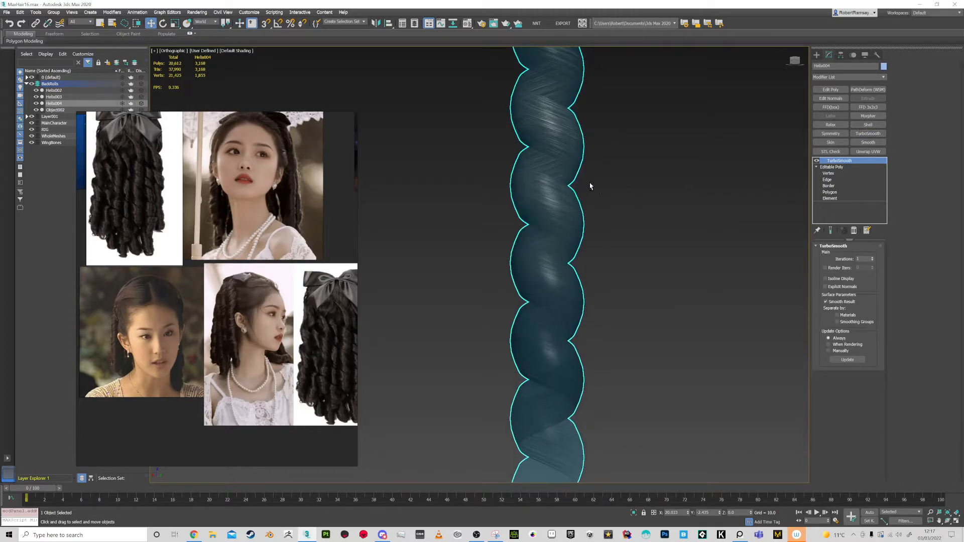
pyautogui.press('F4')
pyautogui.press('F4')
# Set the Bump map amount to 150 in both the HairBallMat and HairStrandsMat materials
pyautogui.press('m')
pyautogui.click(649, 115)
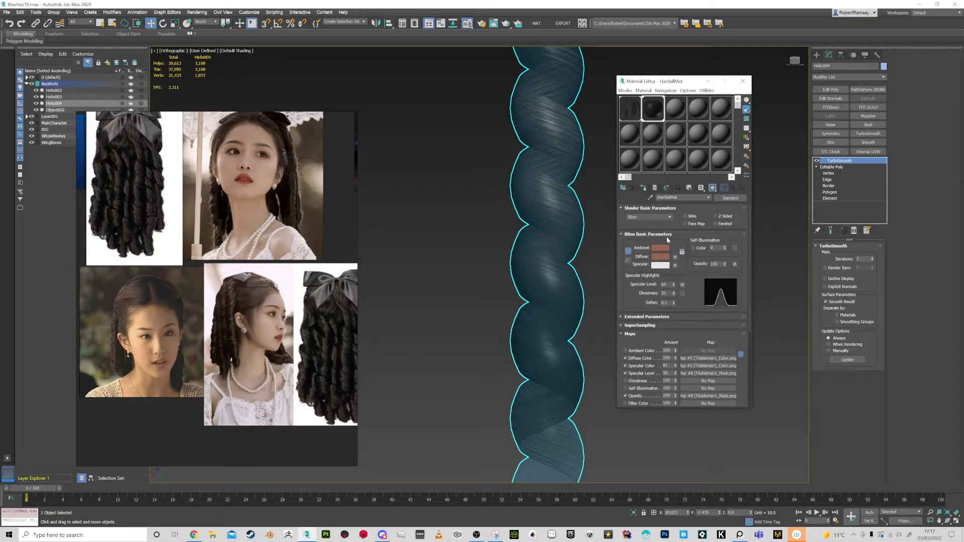
pyautogui.scroll(-3, 656, 336)
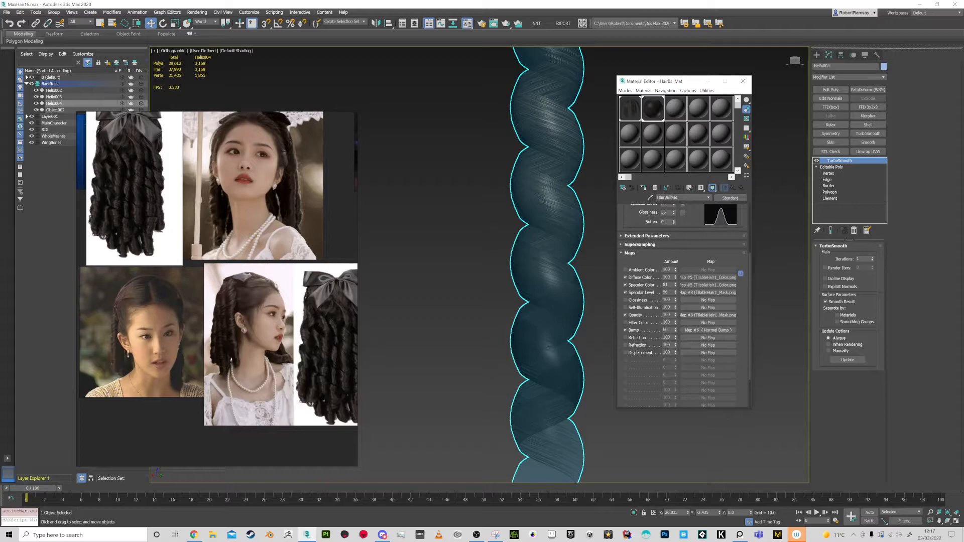
pyautogui.write('150')
pyautogui.press('Return')
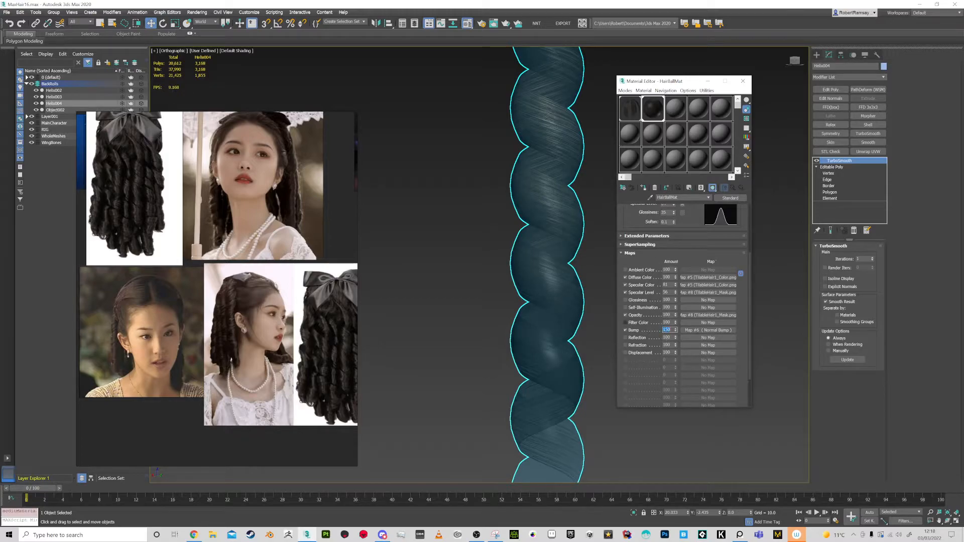
pyautogui.click(630, 110)
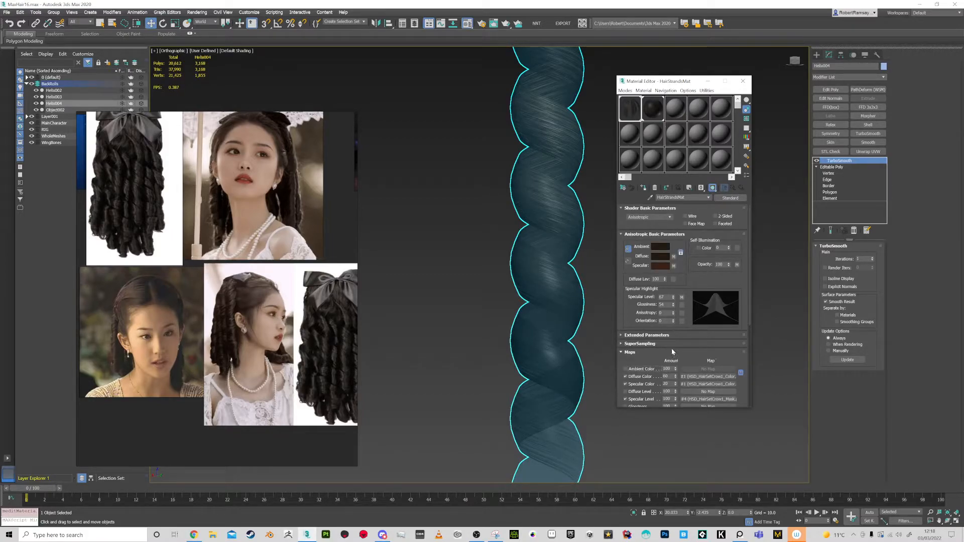
pyautogui.scroll(-3, 671, 346)
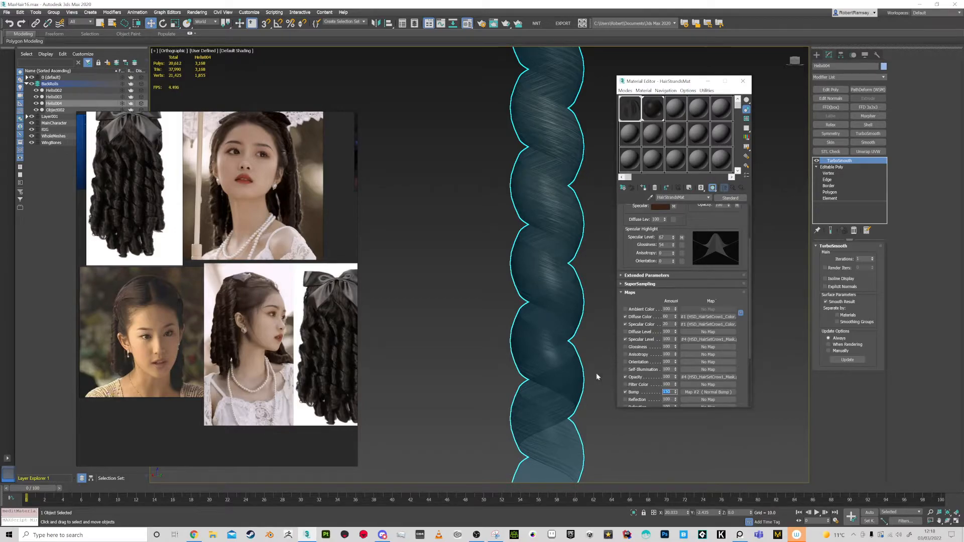
# Isolate the ringlet, examine its texture and silhouette unselected, and end the isolation
pyautogui.scroll(-8, 619, 193)
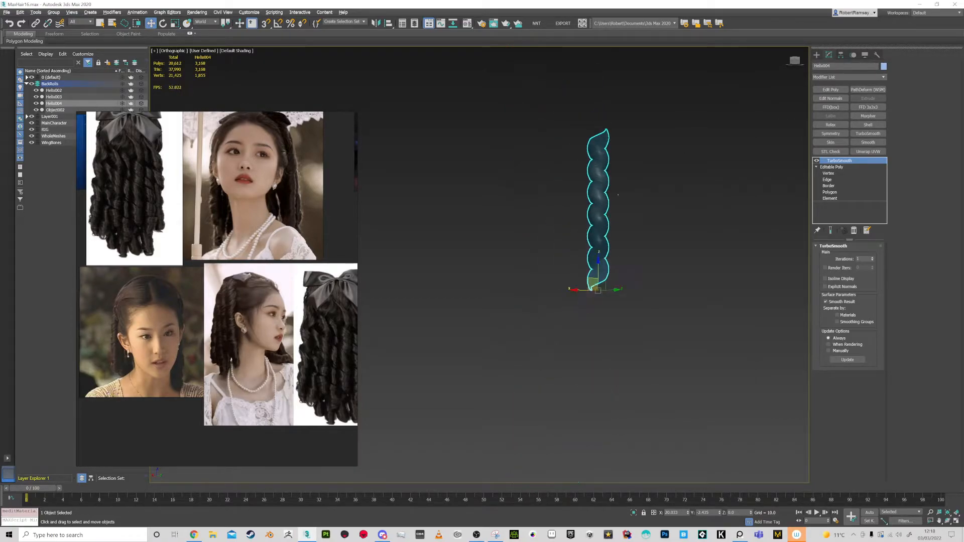
pyautogui.moveTo(568, 239); pyautogui.dragTo(617, 257, button='middle')
pyautogui.hotkey('alt', 'q')
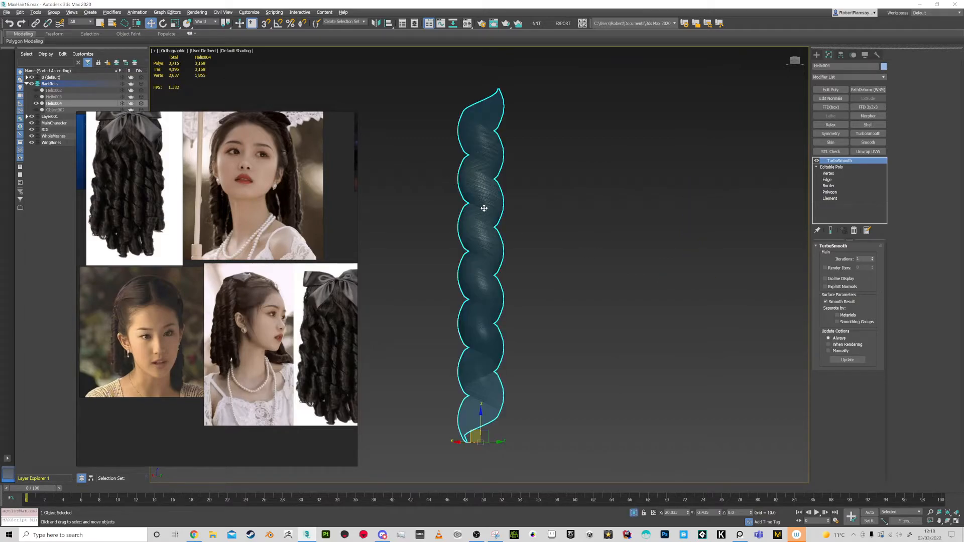
pyautogui.click(627, 237)
pyautogui.scroll(-6, 552, 248)
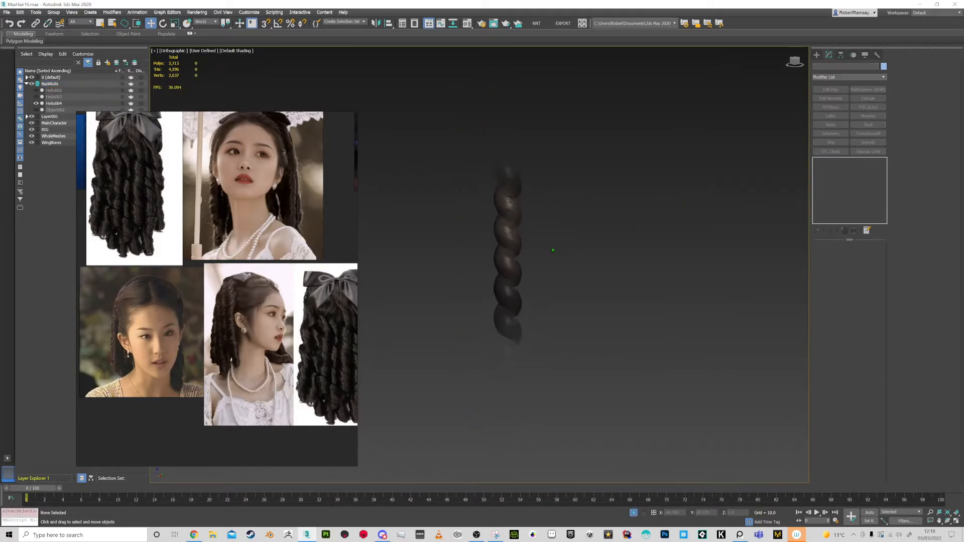
pyautogui.moveTo(560, 273); pyautogui.dragTo(696, 280, button='middle')
pyautogui.scroll(-8, 583, 261)
pyautogui.hotkey('alt', 'q')
# Shift the reference board out of the way and raise the ringlet vertically to the head's level
pyautogui.moveTo(309, 171); pyautogui.dragTo(113, 269)
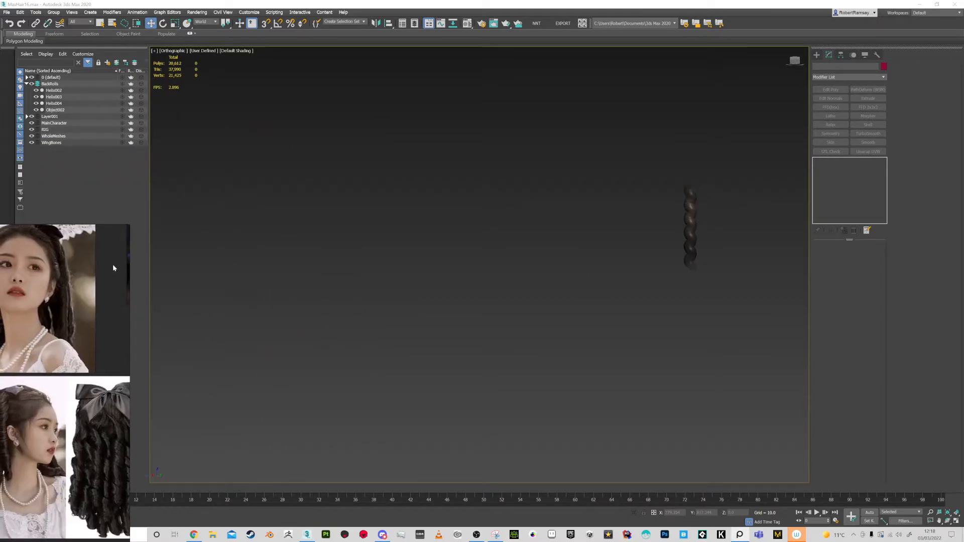
pyautogui.press('z')
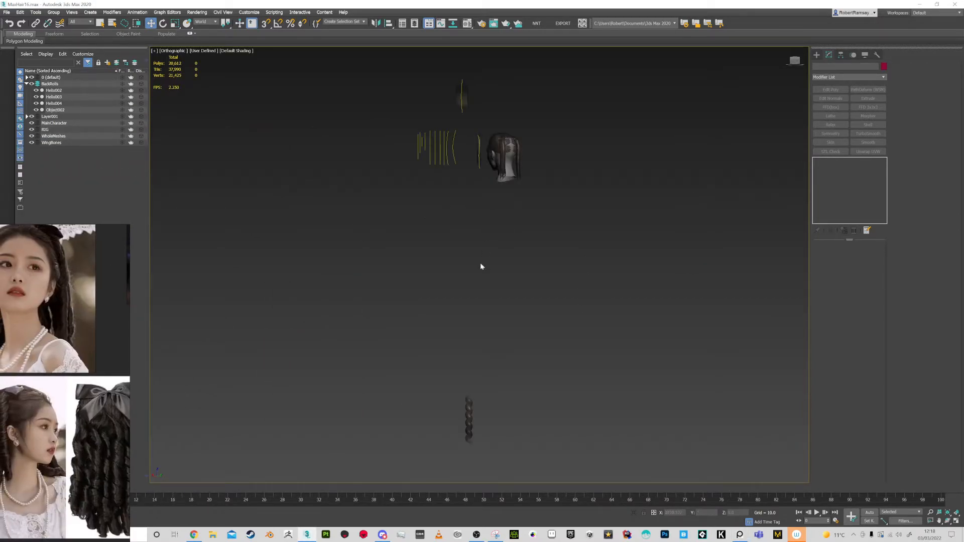
pyautogui.click(470, 429)
pyautogui.moveTo(468, 413); pyautogui.dragTo(472, 168)
pyautogui.scroll(5, 498, 140)
pyautogui.keyDown('alt'); pyautogui.moveTo(498, 140); pyautogui.dragTo(575, 140, button='middle'); pyautogui.keyUp('alt')
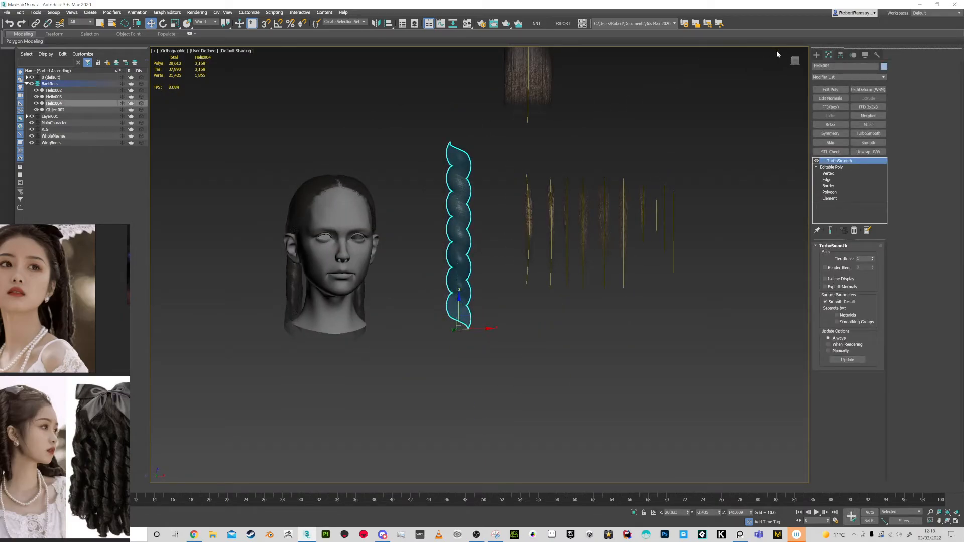
# Remove the TurboSmooth modifier from the ringlet, keeping the low-poly Editable Poly
pyautogui.click(796, 60)
pyautogui.keyDown('alt'); pyautogui.moveTo(452, 148); pyautogui.dragTo(445, 199, button='middle'); pyautogui.keyUp('alt')
pyautogui.scroll(5, 447, 185)
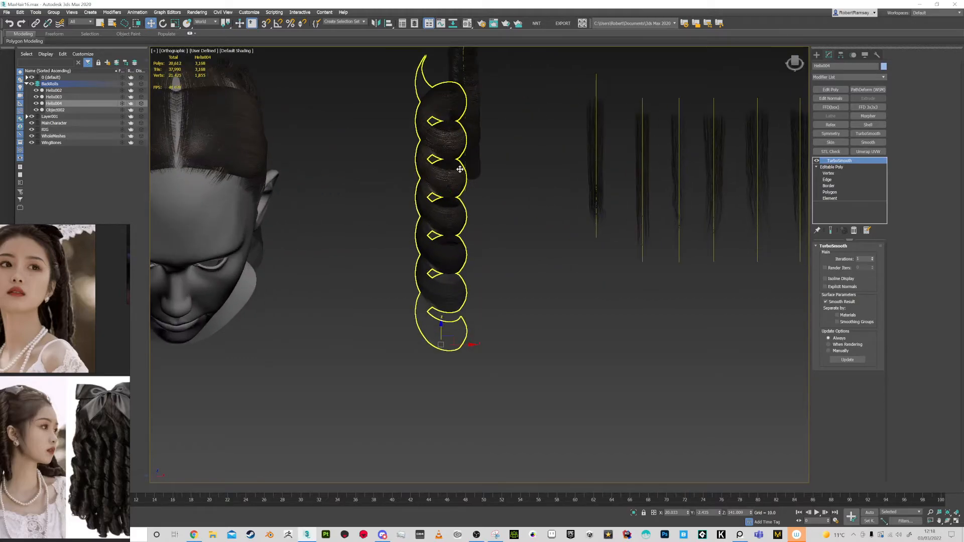
pyautogui.keyDown('alt'); pyautogui.moveTo(458, 167); pyautogui.dragTo(458, 121, button='middle'); pyautogui.keyUp('alt')
pyautogui.click(853, 232)
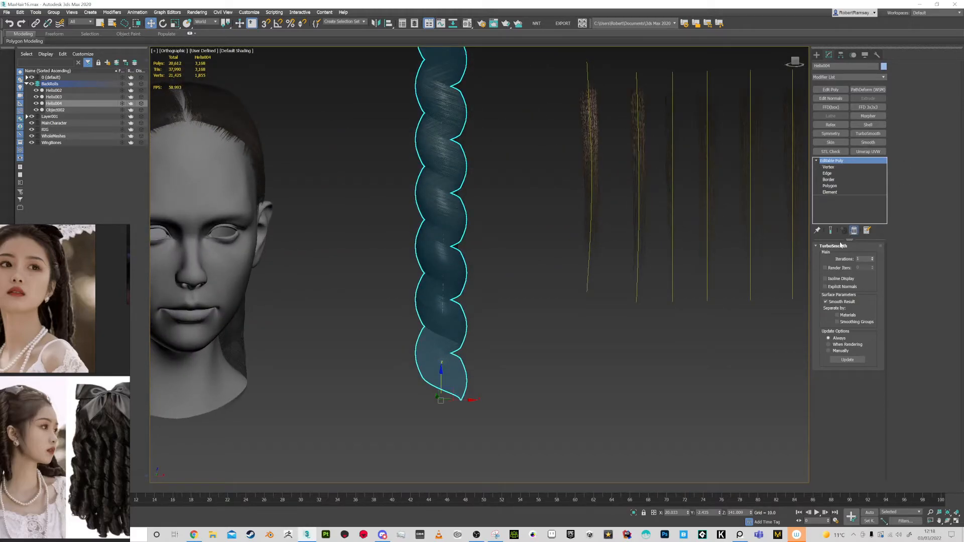
# Clone the guide spline nearest the ringlet as a copy placed between the head and the ringlet
pyautogui.keyDown('alt'); pyautogui.moveTo(481, 183); pyautogui.dragTo(533, 211, button='middle'); pyautogui.keyUp('alt')
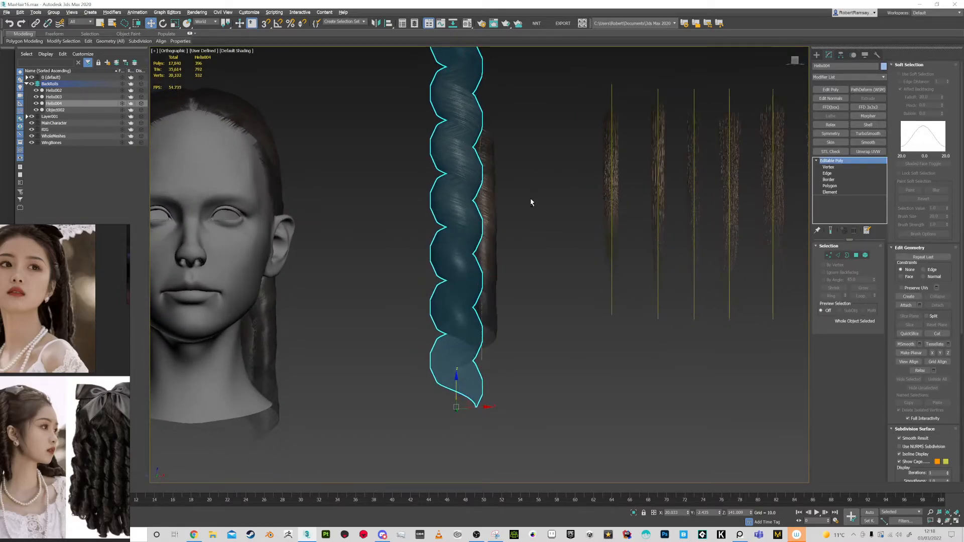
pyautogui.scroll(-3, 533, 211)
pyautogui.click(794, 61)
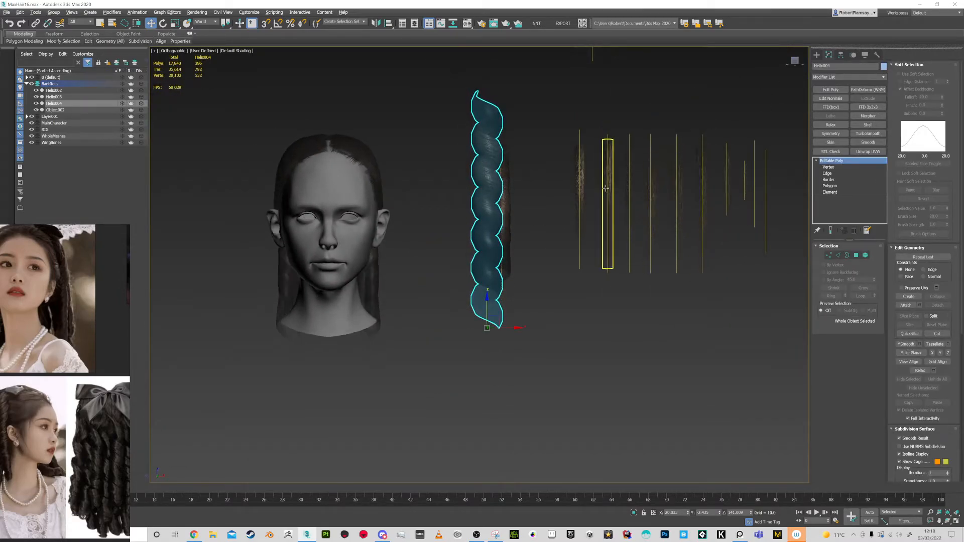
pyautogui.click(580, 147)
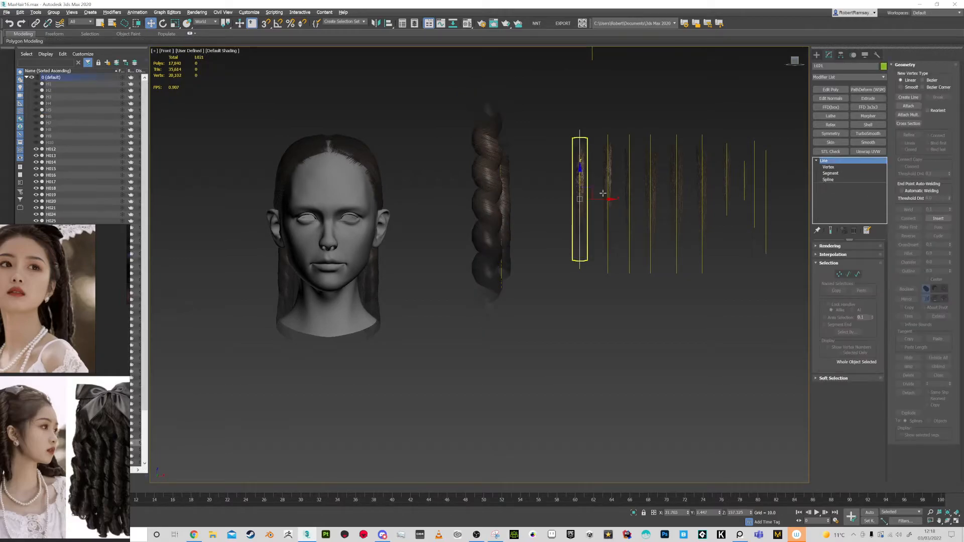
pyautogui.keyDown('shift'); pyautogui.moveTo(588, 197); pyautogui.dragTo(461, 196); pyautogui.keyUp('shift')
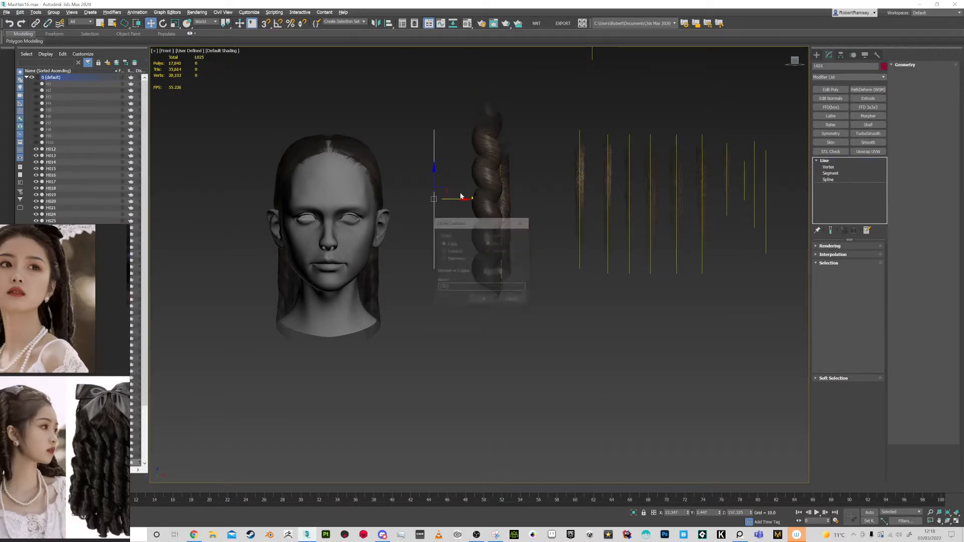
pyautogui.click(485, 299)
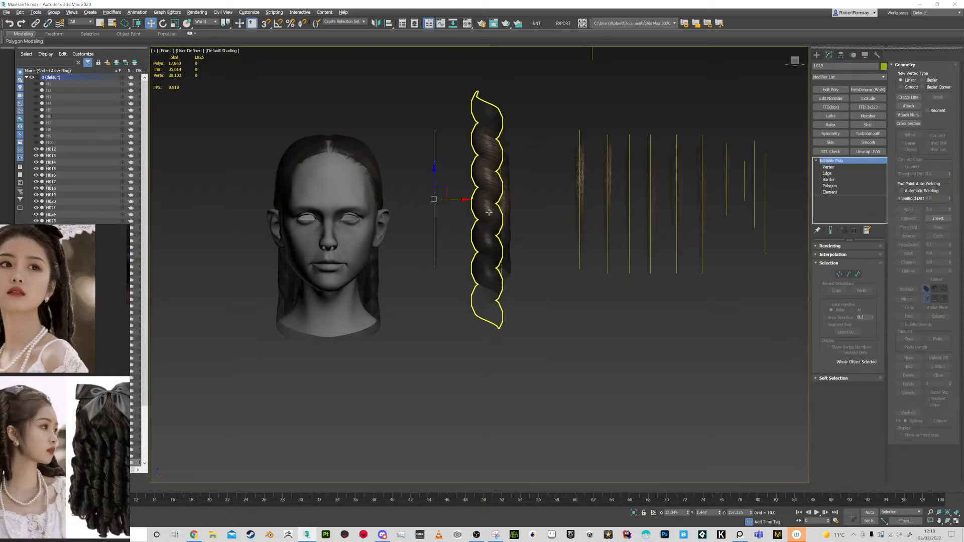
# Scale the ringlet down uniformly to roughly the cloned spline's length and position it beside that spline
pyautogui.click(490, 210)
pyautogui.press('e')
pyautogui.press('r')
pyautogui.moveTo(489, 324); pyautogui.dragTo(473, 257)
pyautogui.press('w')
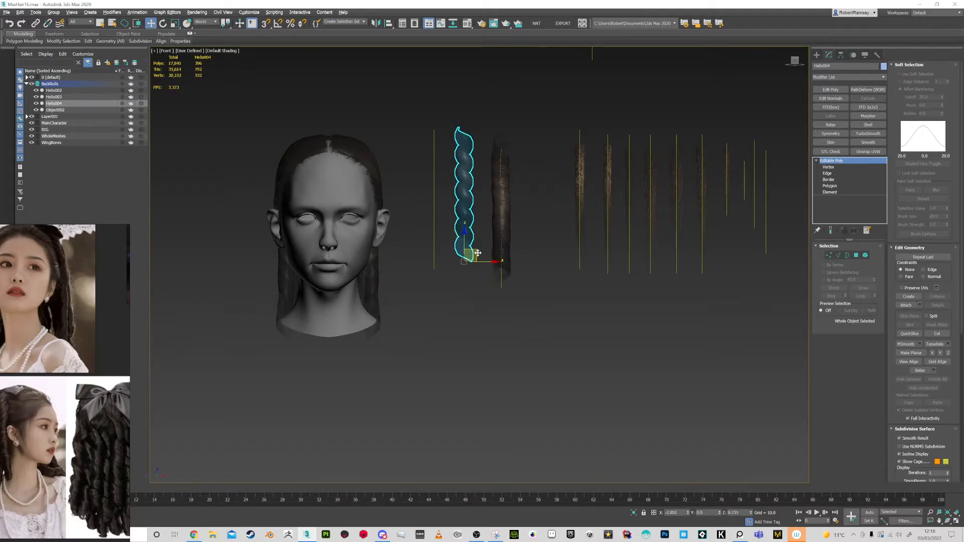
pyautogui.scroll(5, 445, 211)
pyautogui.scroll(-2, 459, 264)
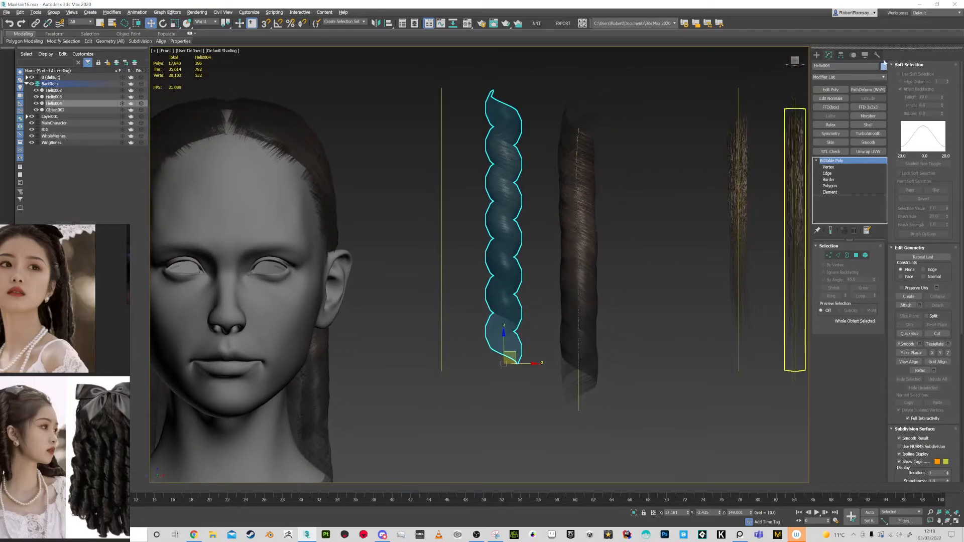
# Reset the ringlet's scale in its Adjust Transform settings and return to its modifier stack
pyautogui.click(841, 55)
pyautogui.click(848, 329)
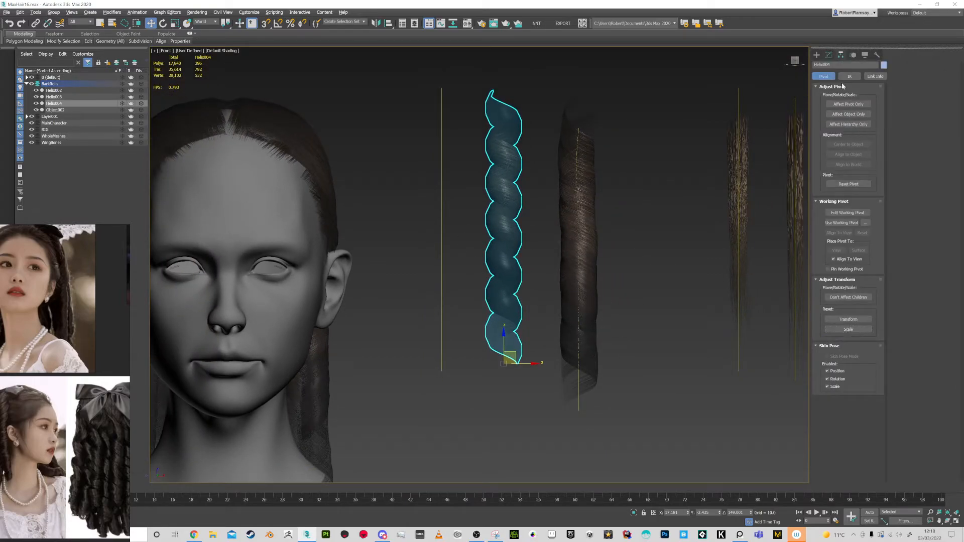
pyautogui.click(816, 55)
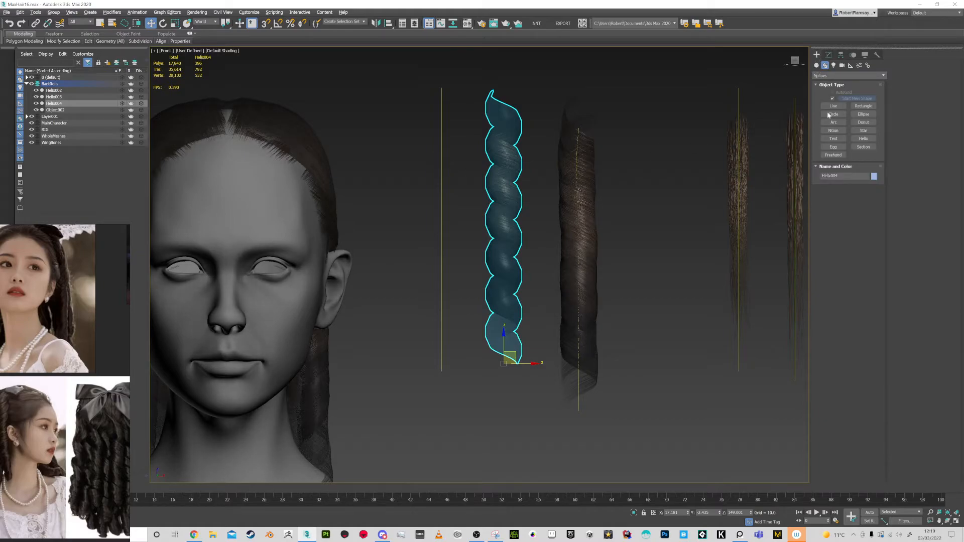
pyautogui.click(828, 56)
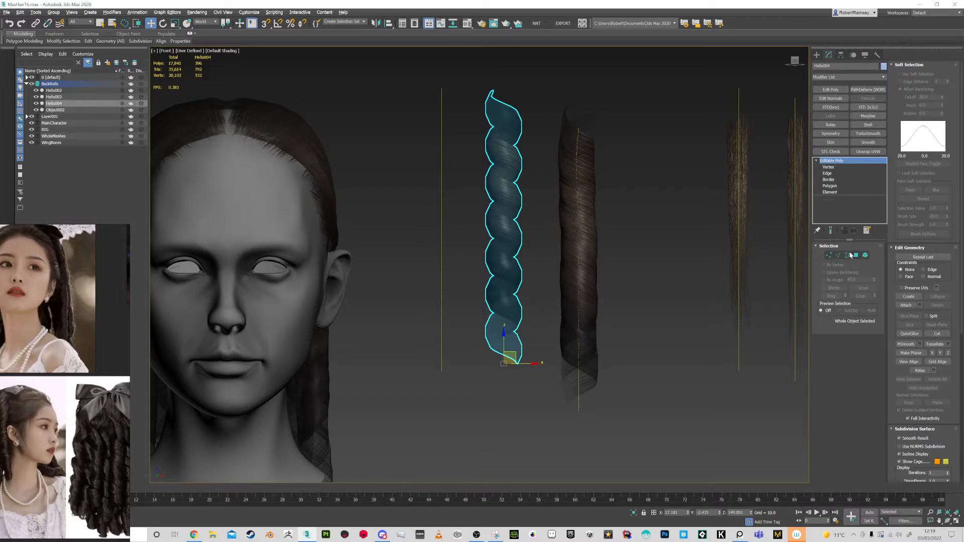
# Apply a PathDeform (WSM) modifier to the ringlet, pick the cloned spline as its path and move the ringlet to it
pyautogui.click(839, 78)
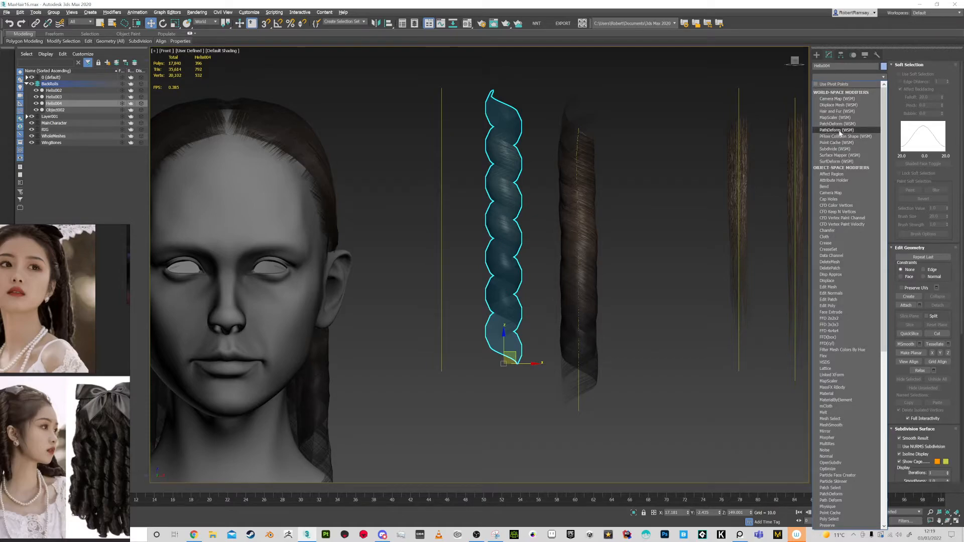
pyautogui.click(847, 130)
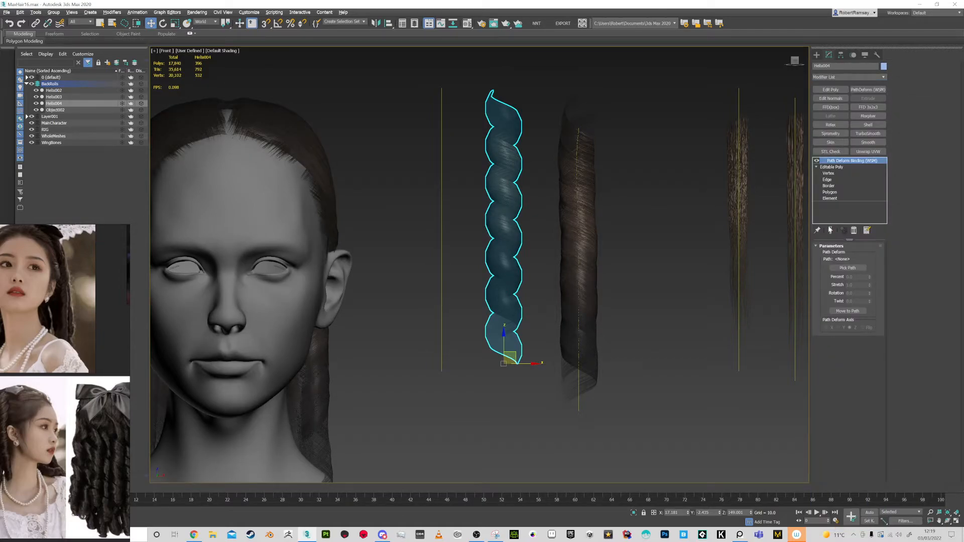
pyautogui.click(847, 268)
pyautogui.click(441, 255)
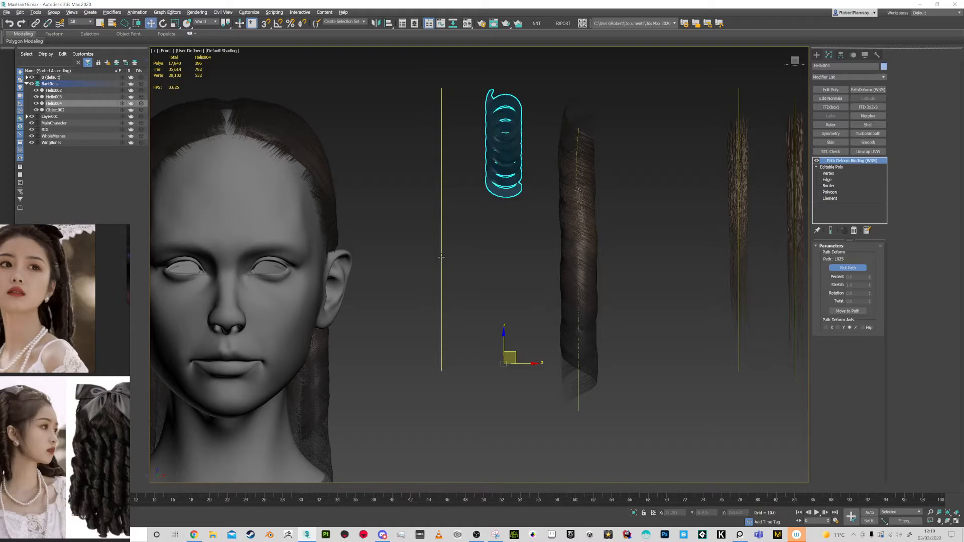
pyautogui.click(847, 311)
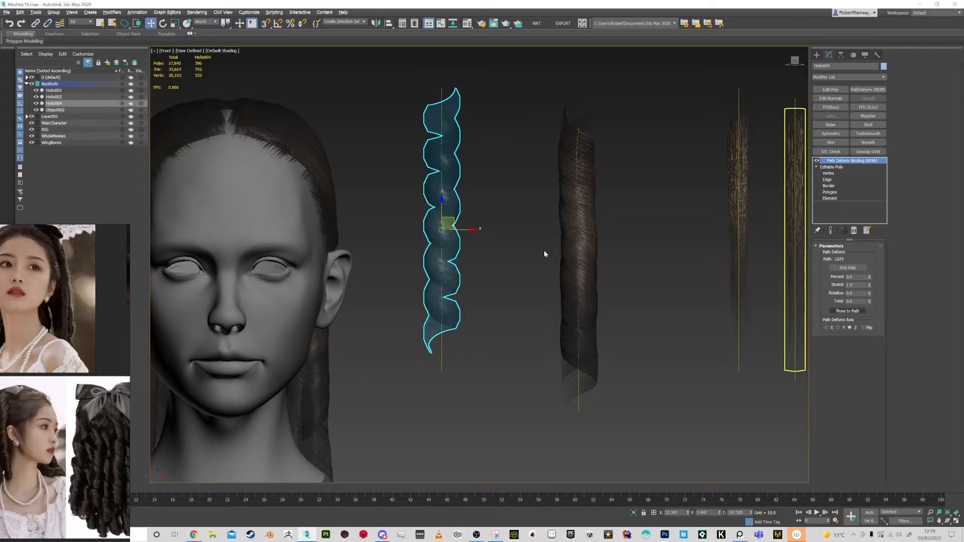
# Try flipping the ringlet along its path and shifting its Percent offset
pyautogui.keyDown('alt'); pyautogui.moveTo(471, 284); pyautogui.dragTo(557, 300, button='middle'); pyautogui.keyUp('alt')
pyautogui.click(862, 327)
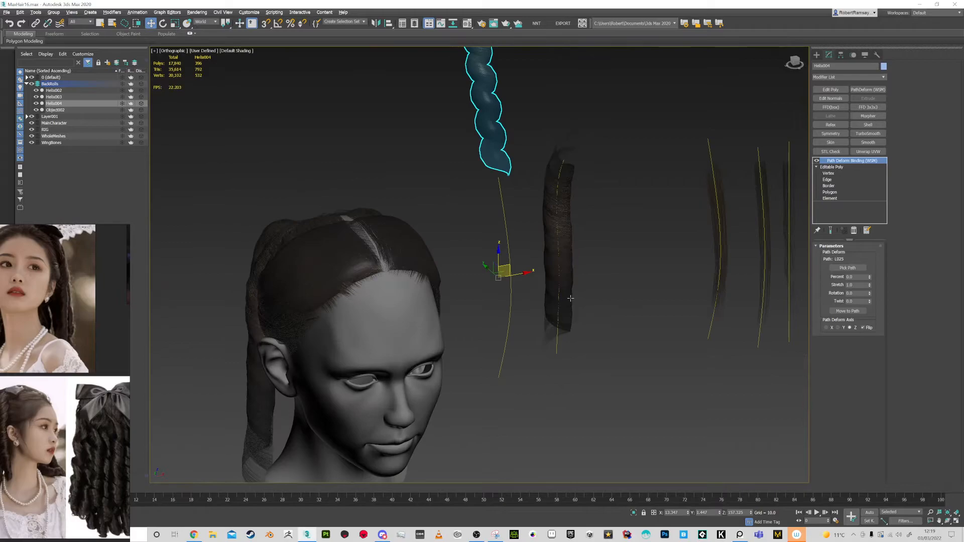
pyautogui.click(864, 327)
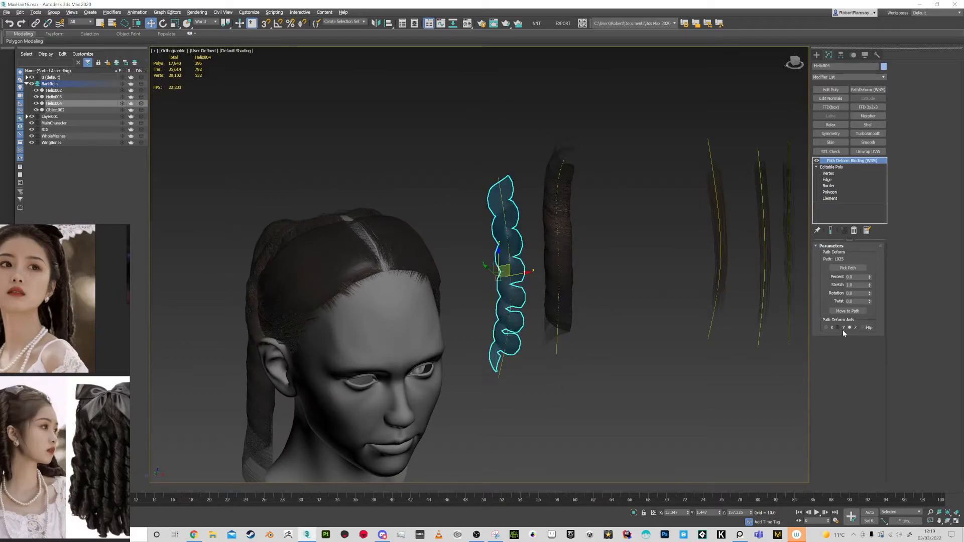
pyautogui.moveTo(870, 276)
pyautogui.mouseDown()
pyautogui.moveTo(867, 248)
pyautogui.moveTo(869, 296)
pyautogui.moveTo(869, 282)
pyautogui.mouseUp()
pyautogui.rightClick(870, 283)
pyautogui.scroll(4, 495, 260)
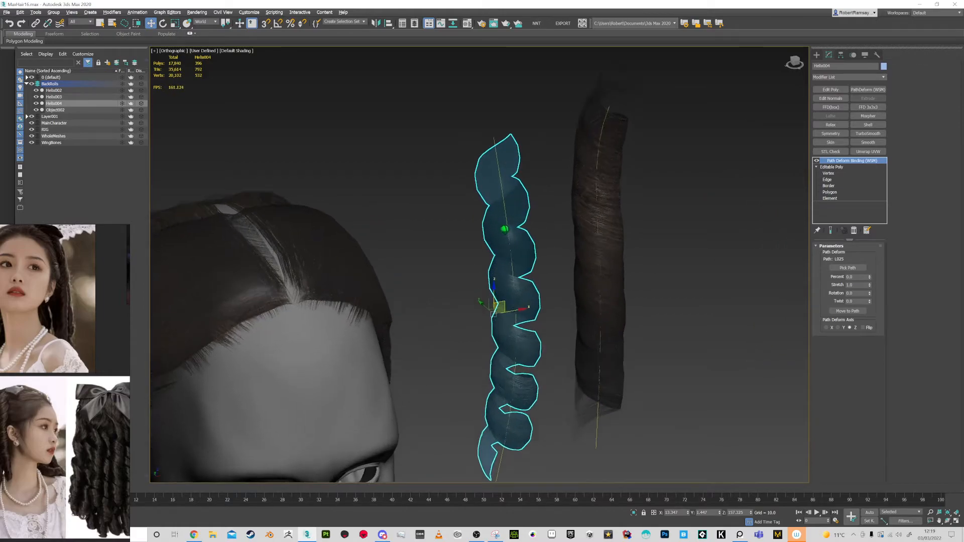
# Try bending the cloned spline by moving its top vertex sideways toward the larger curl and adjusting that vertex's tangent handle
pyautogui.click(495, 142)
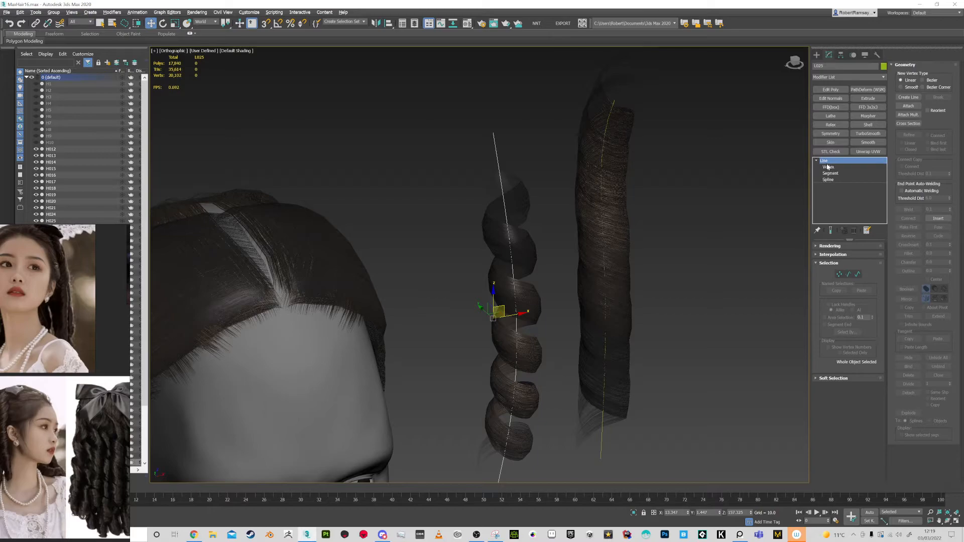
pyautogui.click(827, 167)
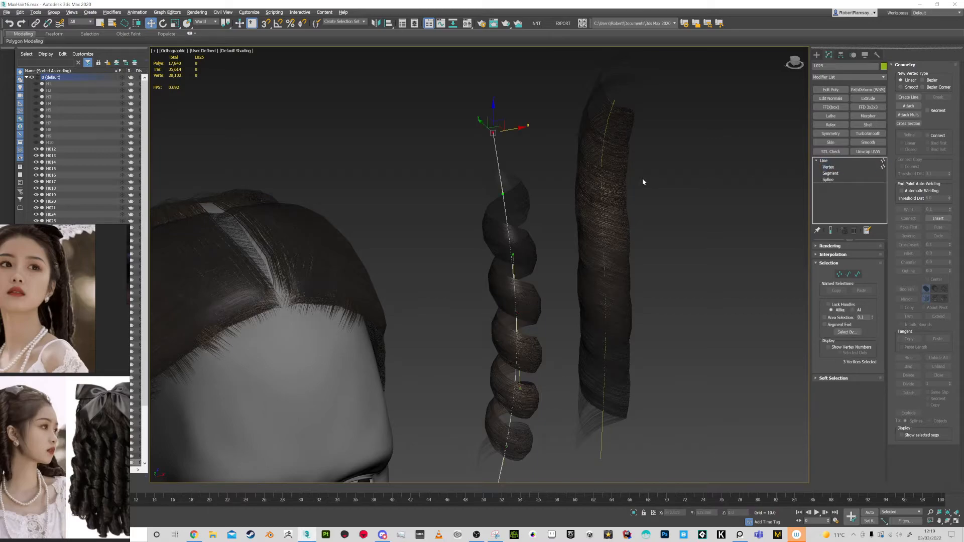
pyautogui.click(493, 132)
pyautogui.click(485, 129)
pyautogui.click(493, 132)
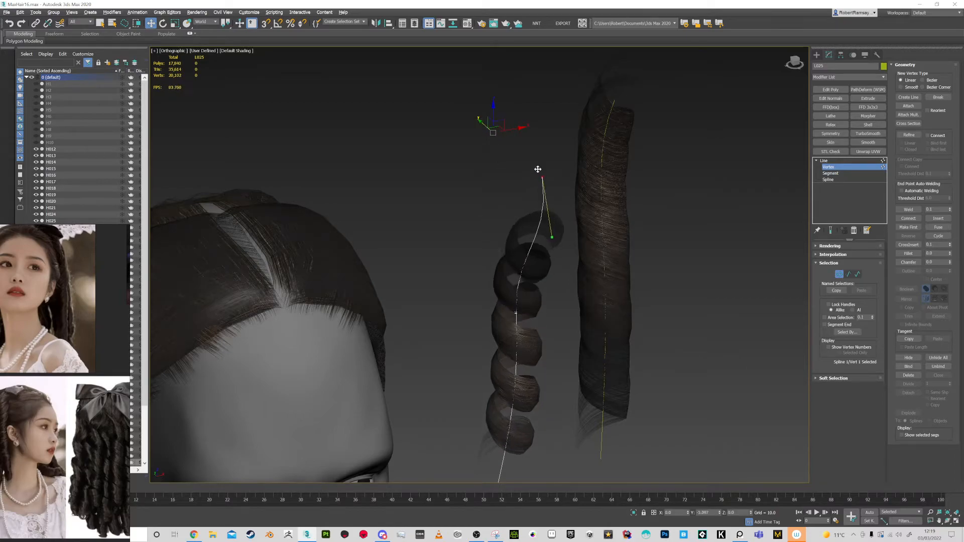
pyautogui.moveTo(485, 154); pyautogui.dragTo(489, 171)
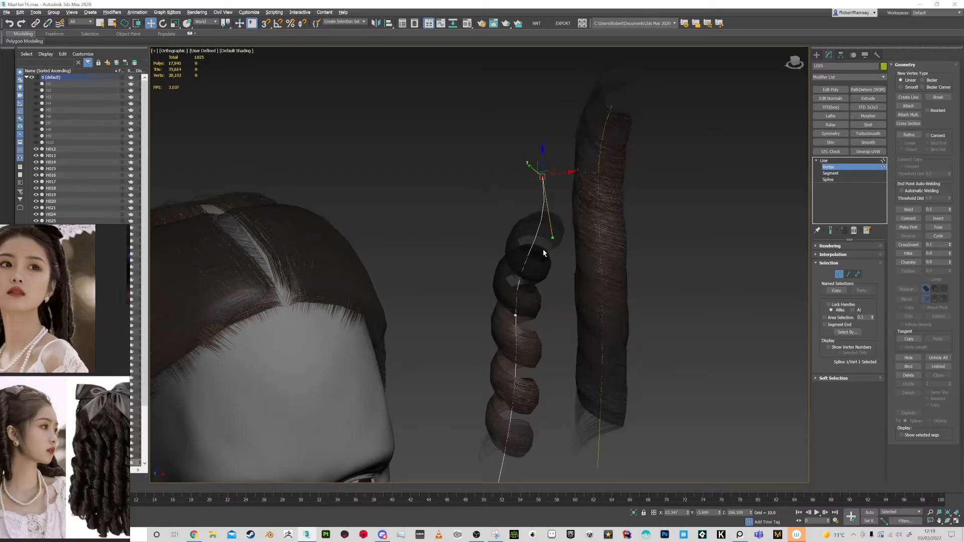
pyautogui.keyDown('alt'); pyautogui.moveTo(542, 251); pyautogui.dragTo(557, 241, button='middle'); pyautogui.keyUp('alt')
pyautogui.moveTo(552, 236)
pyautogui.mouseDown()
pyautogui.moveTo(474, 216)
pyautogui.moveTo(552, 237)
pyautogui.mouseUp()
pyautogui.keyDown('alt'); pyautogui.moveTo(527, 301); pyautogui.dragTo(536, 260, button='middle'); pyautogui.keyUp('alt')
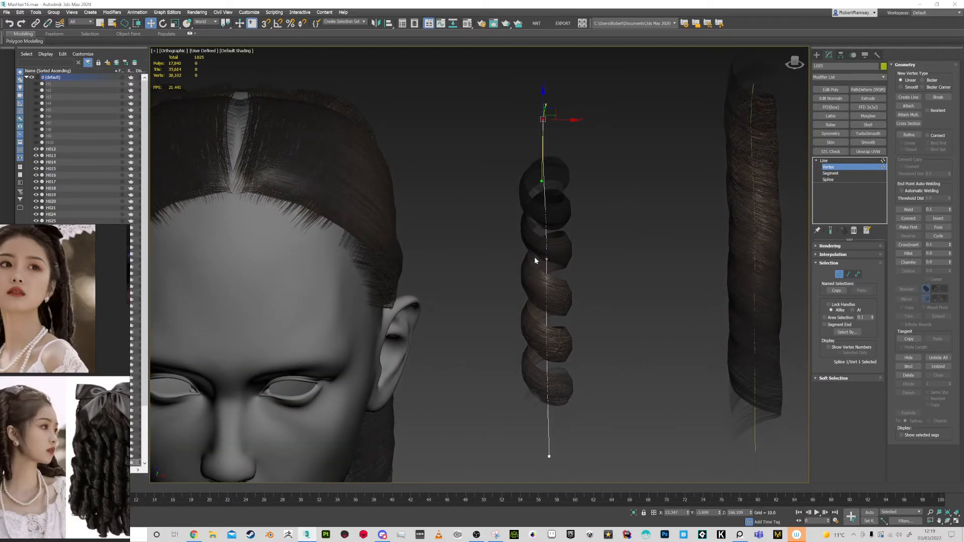
# Try shifting the spline's middle vertex sideways, and undo that move
pyautogui.click(547, 260)
pyautogui.moveTo(576, 260)
pyautogui.mouseDown()
pyautogui.moveTo(639, 259)
pyautogui.moveTo(573, 260)
pyautogui.moveTo(586, 260)
pyautogui.mouseUp()
pyautogui.hotkey('ctrl', 'z')
# Try pulling the spline's bottom vertex outward and upward and reshaping its tangent so the ringlet's tip curves away
pyautogui.click(549, 456)
pyautogui.moveTo(563, 456); pyautogui.dragTo(663, 444)
pyautogui.moveTo(638, 398); pyautogui.dragTo(568, 398)
pyautogui.moveTo(649, 448); pyautogui.dragTo(651, 355)
pyautogui.click(648, 444)
pyautogui.click(638, 457)
pyautogui.keyDown('alt'); pyautogui.moveTo(651, 355); pyautogui.dragTo(662, 339, button='middle'); pyautogui.keyUp('alt')
pyautogui.moveTo(652, 356); pyautogui.dragTo(658, 353)
pyautogui.keyDown('alt'); pyautogui.moveTo(657, 353); pyautogui.dragTo(714, 343, button='middle'); pyautogui.keyUp('alt')
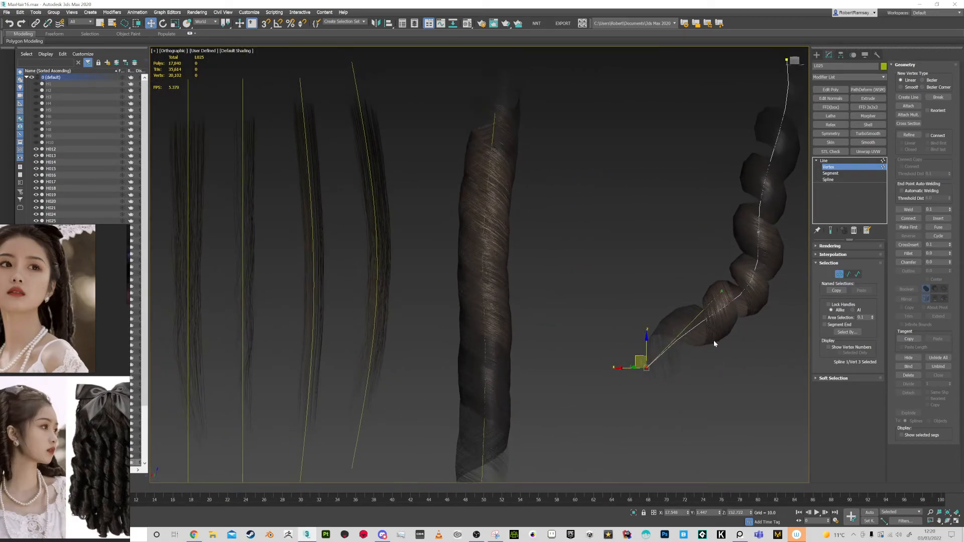
pyautogui.keyDown('alt'); pyautogui.moveTo(722, 291); pyautogui.dragTo(733, 257, button='middle'); pyautogui.keyUp('alt')
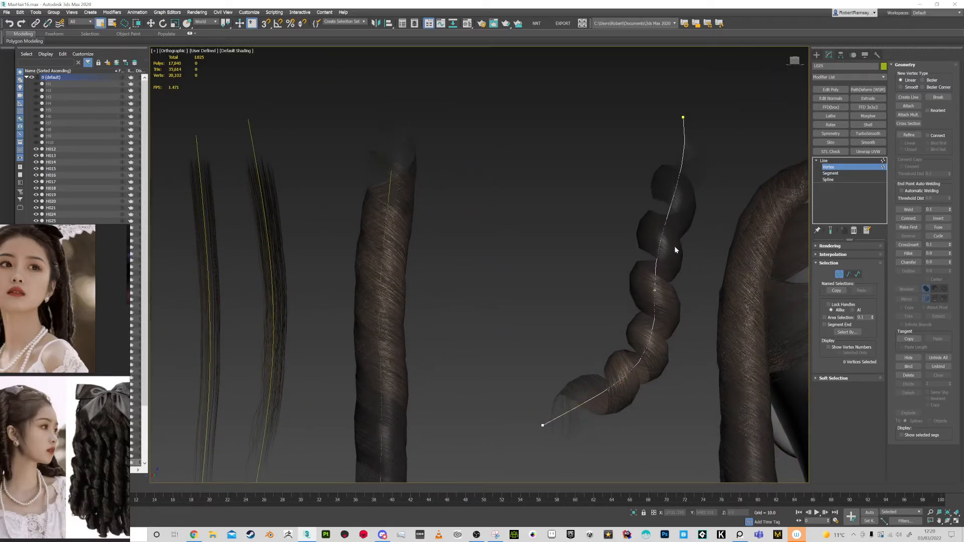
# Leave vertex editing, select the ringlet and try out its path deform Rotation and Twist, cancelling each change
pyautogui.click(824, 160)
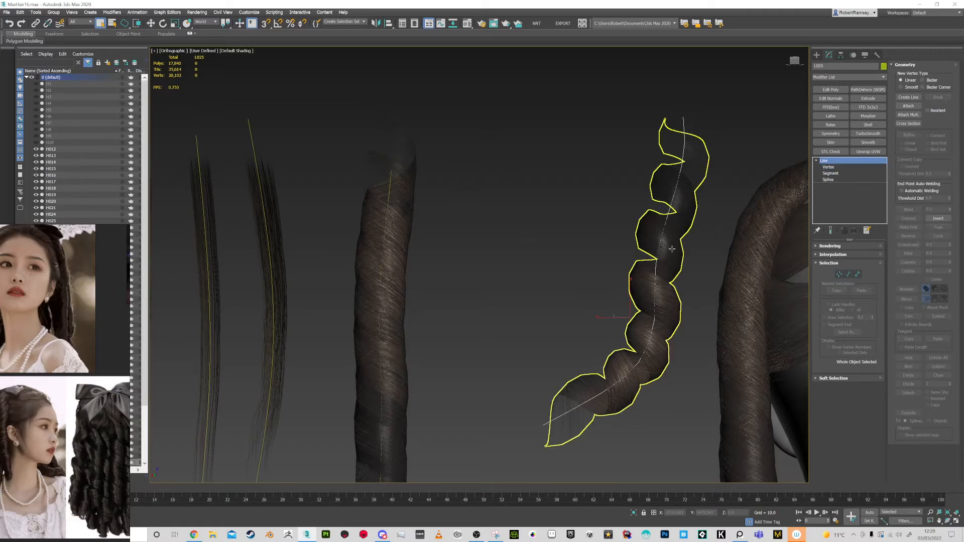
pyautogui.click(683, 221)
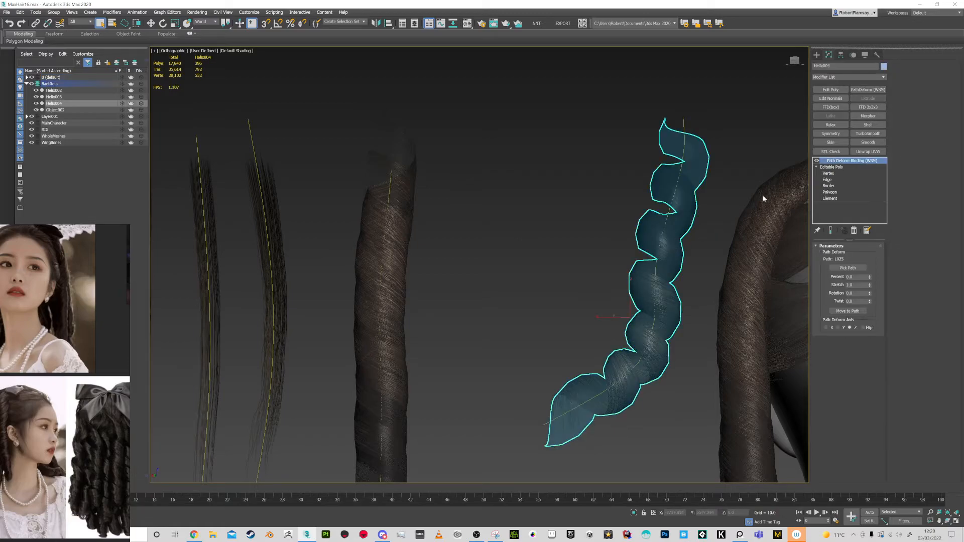
pyautogui.moveTo(871, 293); pyautogui.dragTo(874, 263)
pyautogui.rightClick(873, 262)
pyautogui.moveTo(870, 301); pyautogui.dragTo(876, 279)
pyautogui.rightClick(872, 302)
pyautogui.rightClick(876, 278)
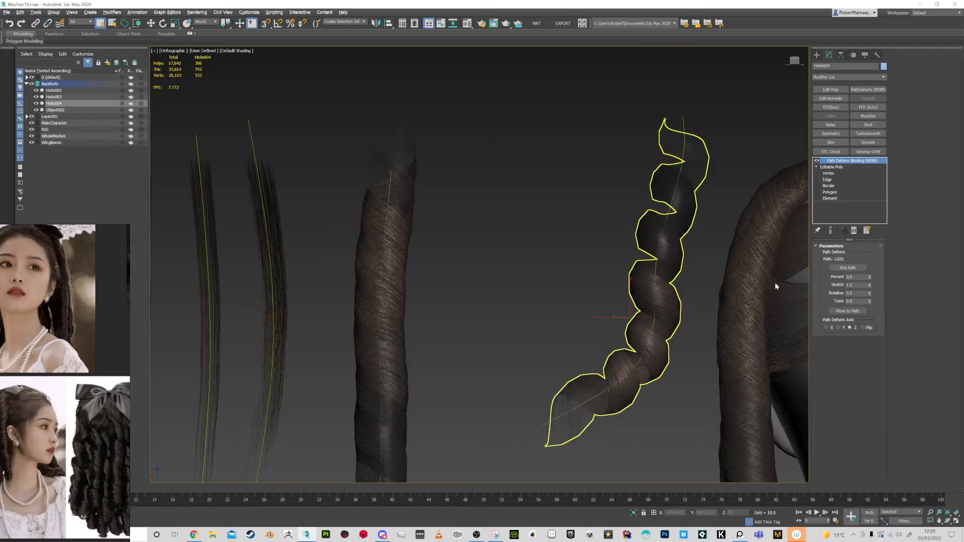
# Undo the vertex edits made to the ringlet's spline
pyautogui.scroll(-3, 575, 375)
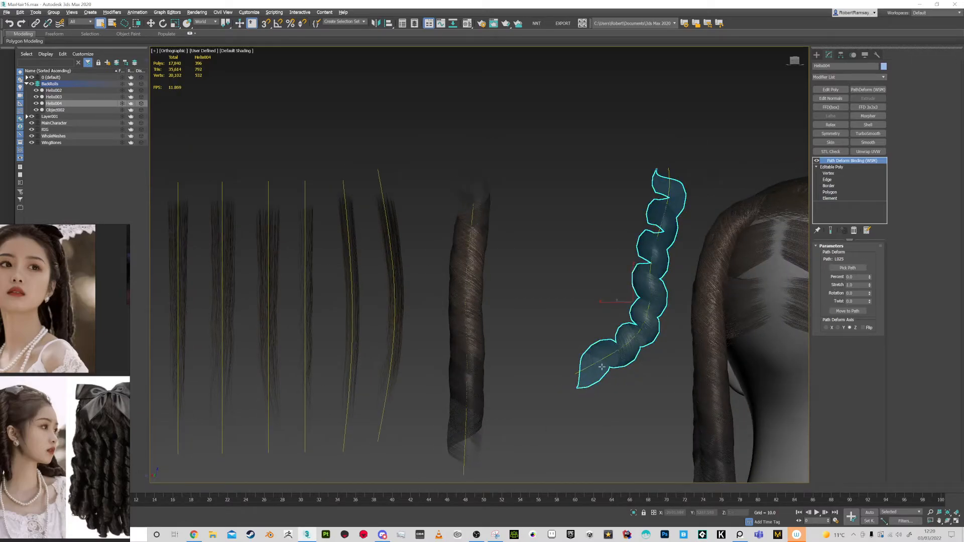
pyautogui.scroll(-2, 634, 263)
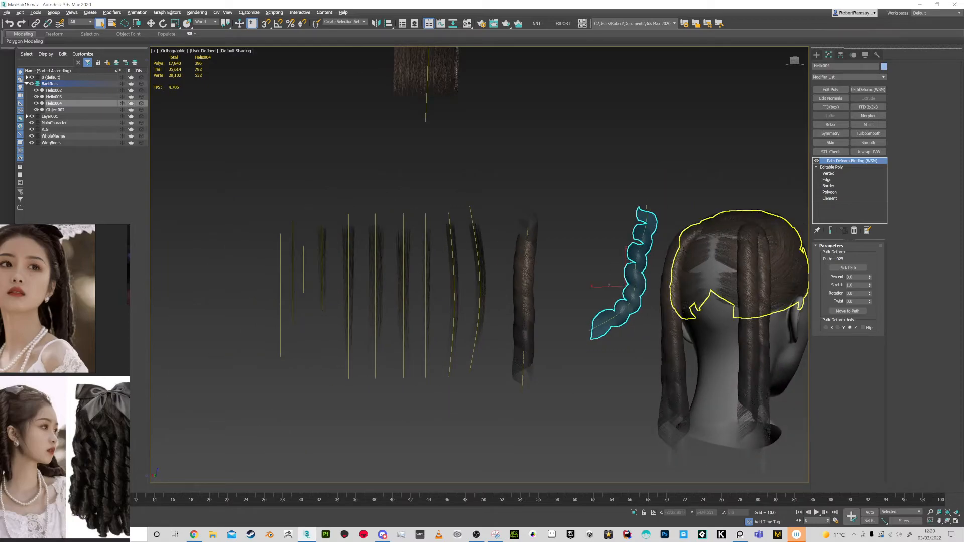
pyautogui.keyDown('alt'); pyautogui.moveTo(637, 265); pyautogui.dragTo(642, 271, button='middle'); pyautogui.keyUp('alt')
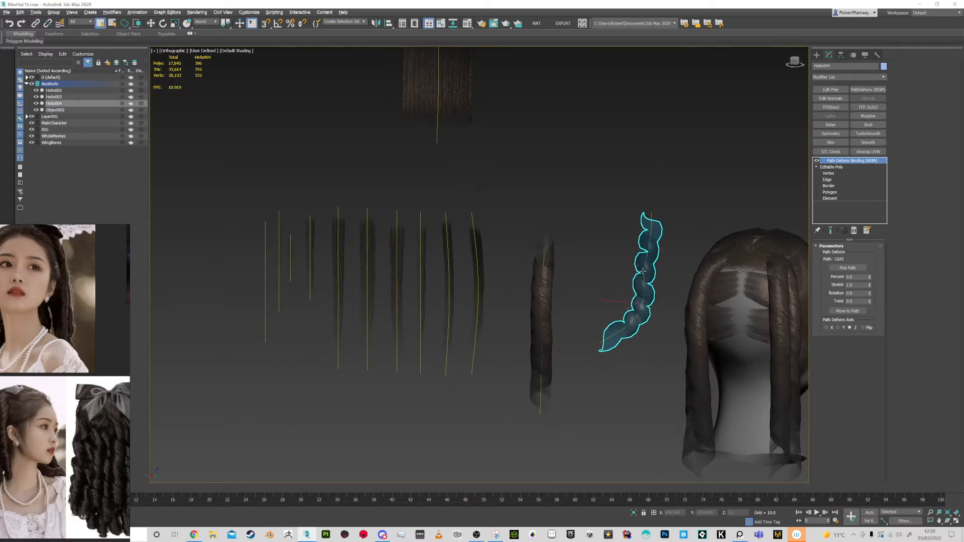
pyautogui.click(643, 271)
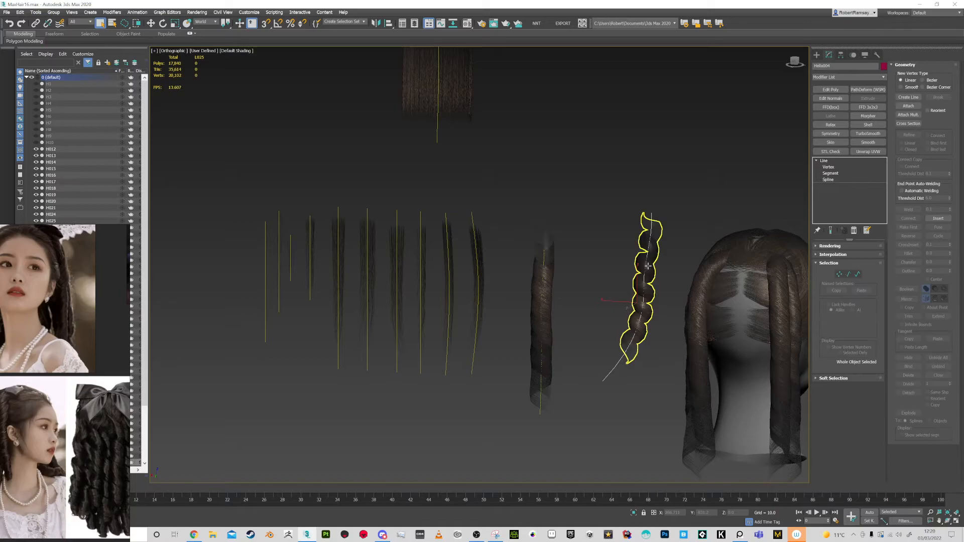
pyautogui.hotkey('ctrl', 'z')
pyautogui.hotkey('ctrl', 'z')
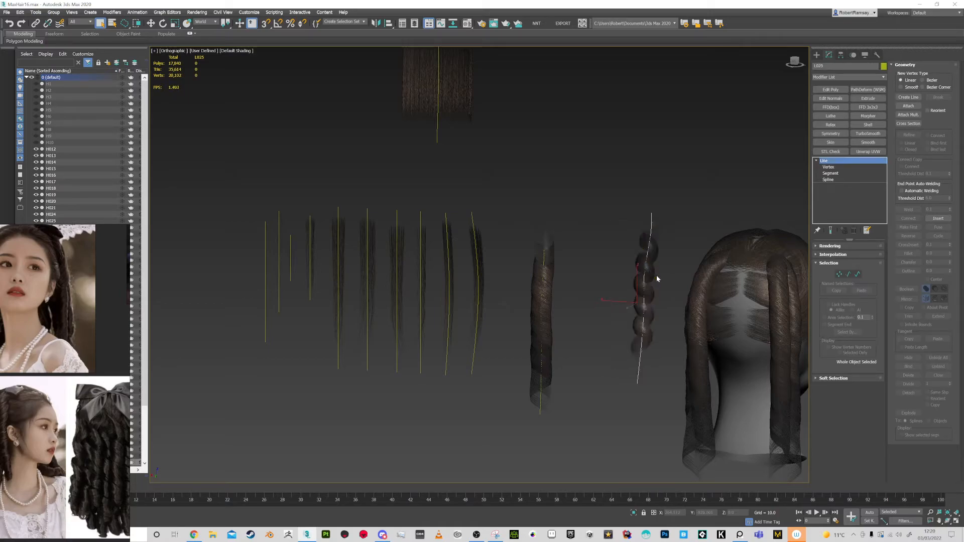
pyautogui.moveTo(671, 259); pyautogui.dragTo(669, 259, button='middle')
pyautogui.hotkey('ctrl', 'z')
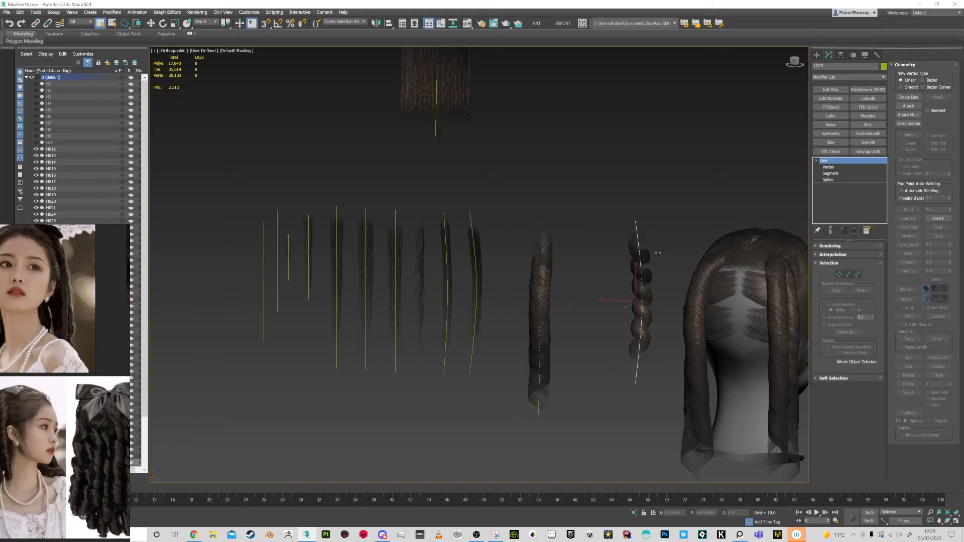
# Link the ringlet to its spline as parent and try moving the spline to test the link
pyautogui.click(648, 262)
pyautogui.keyDown('alt'); pyautogui.moveTo(658, 266); pyautogui.dragTo(574, 280, button='middle'); pyautogui.keyUp('alt')
pyautogui.hotkey('shift', 'z')
pyautogui.scroll(6, 641, 207)
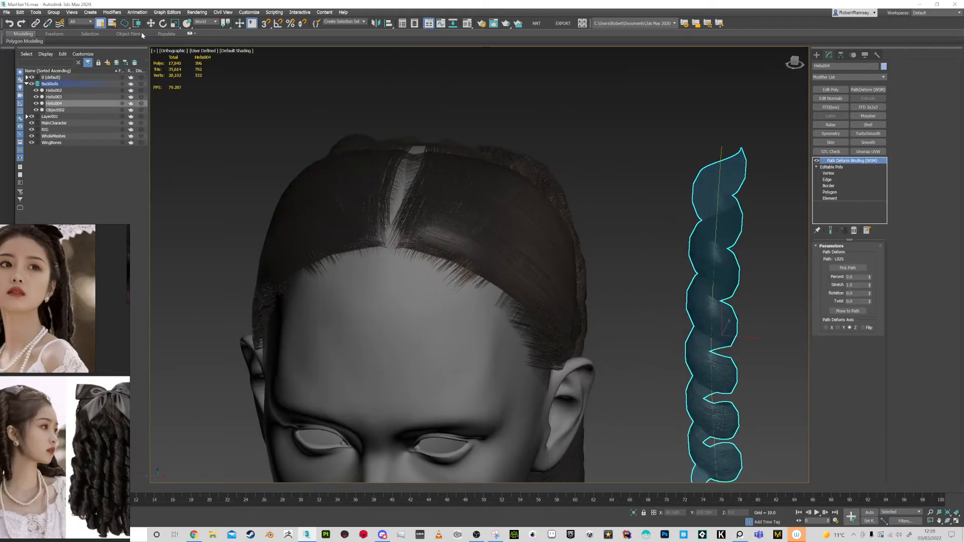
pyautogui.click(35, 23)
pyautogui.scroll(4, 741, 172)
pyautogui.moveTo(734, 153)
pyautogui.mouseDown()
pyautogui.moveTo(698, 129)
pyautogui.moveTo(712, 115)
pyautogui.mouseUp()
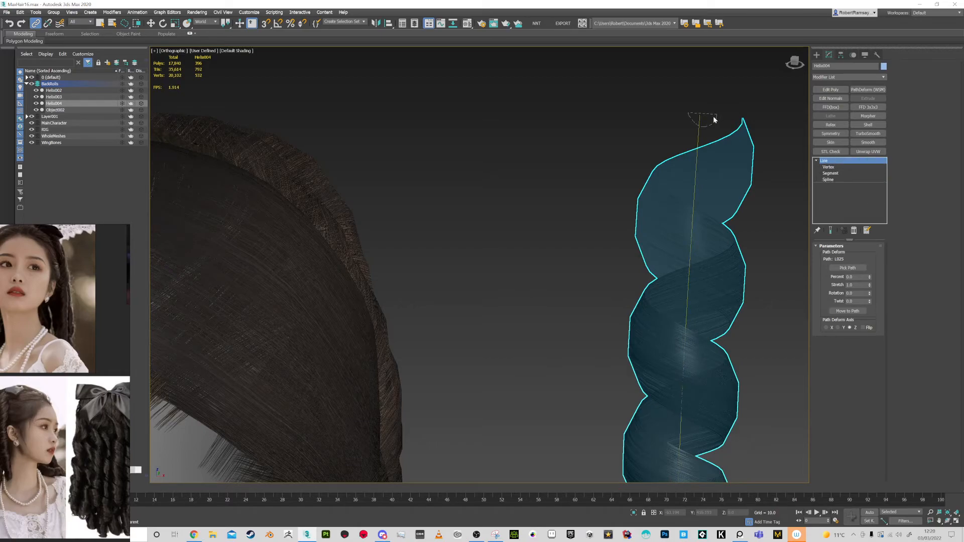
pyautogui.press('w')
pyautogui.scroll(-5, 693, 205)
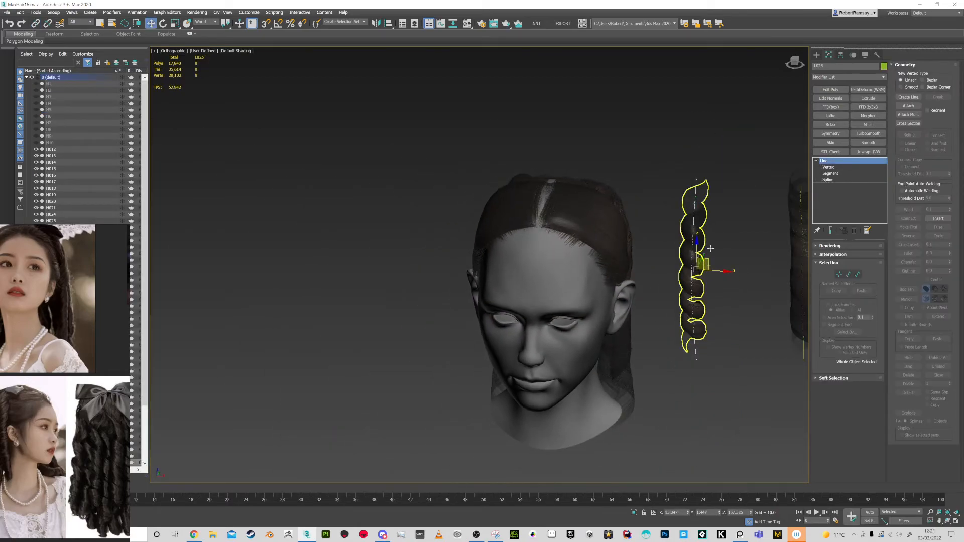
pyautogui.moveTo(695, 269); pyautogui.dragTo(713, 223)
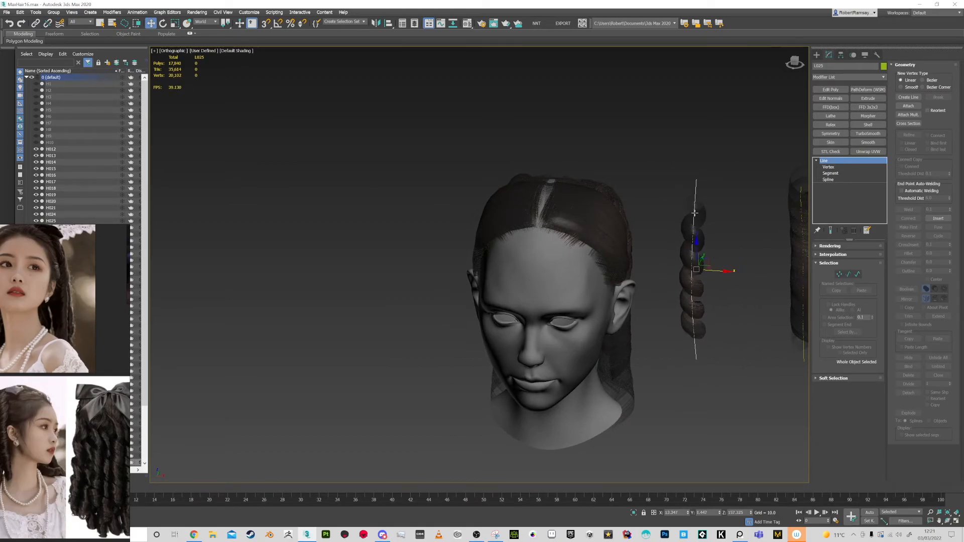
# Unlink the ringlet from its spline and try moving the spline alone, undoing the move
pyautogui.click(695, 217)
pyautogui.click(49, 23)
pyautogui.click(696, 182)
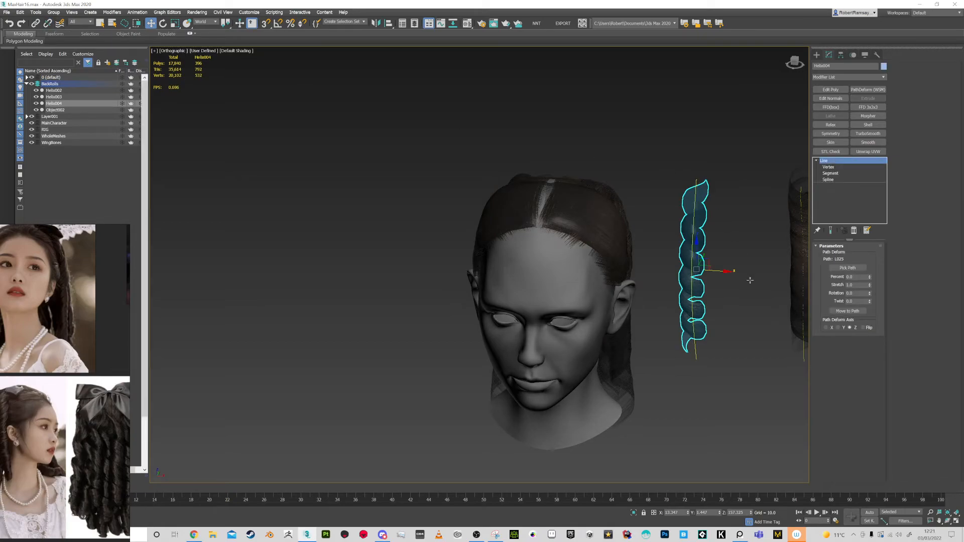
pyautogui.moveTo(695, 269); pyautogui.dragTo(731, 271)
pyautogui.hotkey('ctrl', 'z')
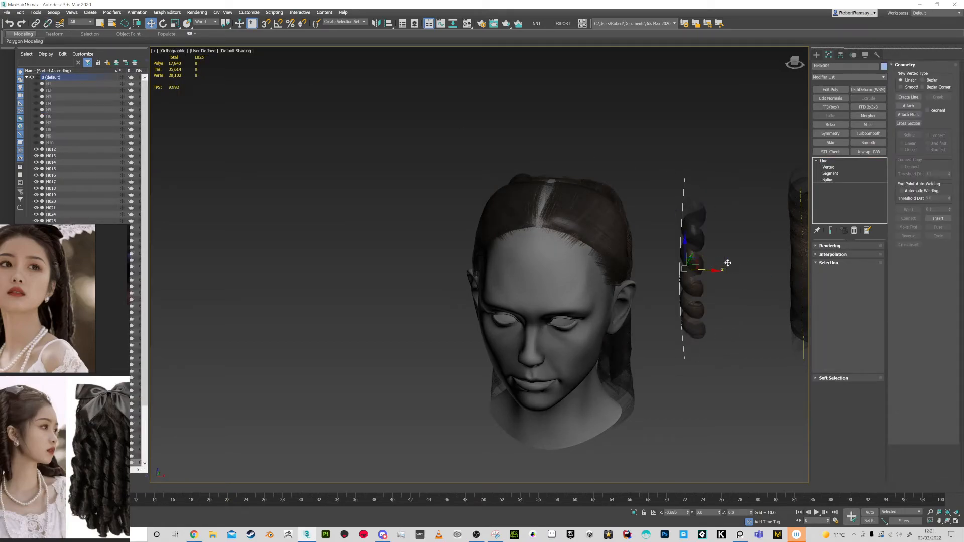
# Try moving the unlinked spline's top vertex toward the larger curl, and leave vertex editing with the shape restored
pyautogui.click(829, 166)
pyautogui.click(698, 180)
pyautogui.click(719, 183)
pyautogui.click(696, 179)
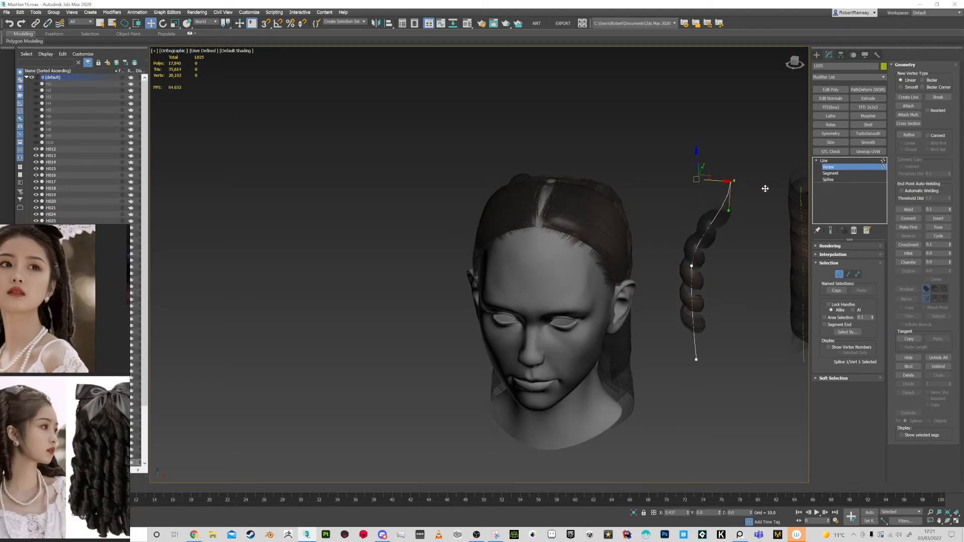
pyautogui.click(830, 167)
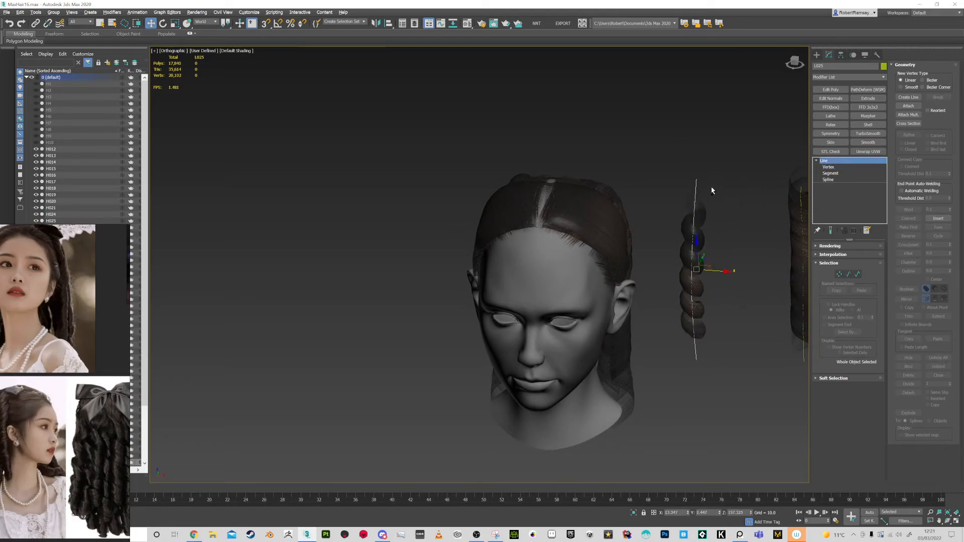
# Link the ringlet to its path spline again as the parent
pyautogui.scroll(2, 726, 193)
pyautogui.click(35, 23)
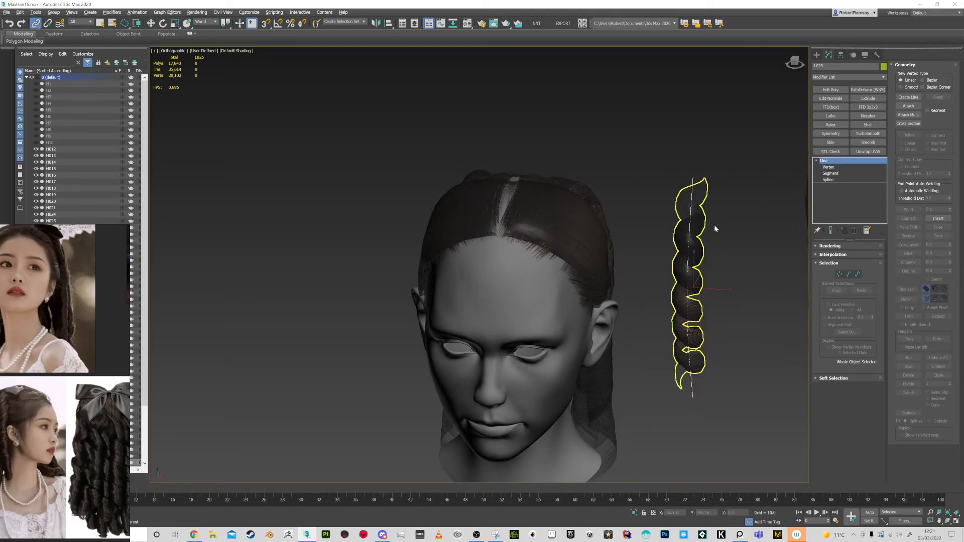
pyautogui.click(700, 187)
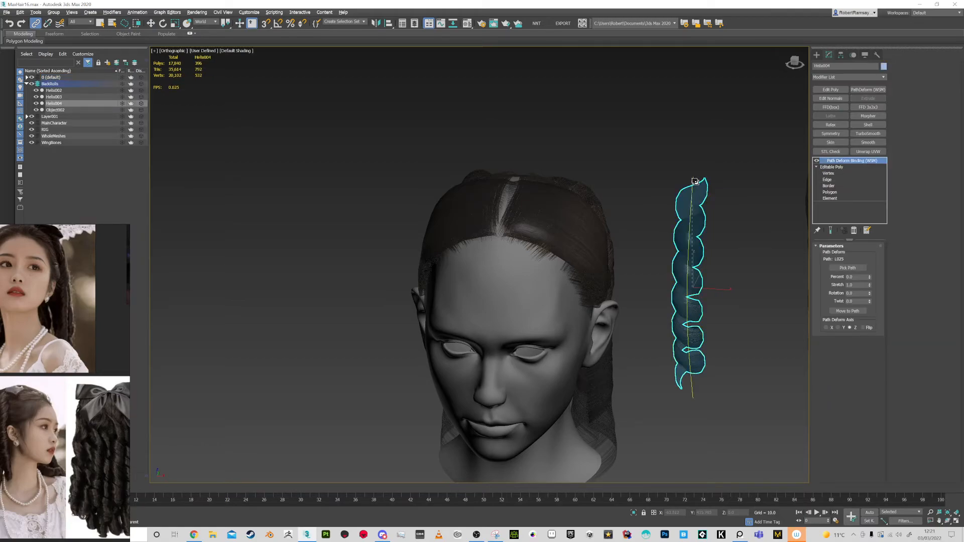
pyautogui.click(694, 179)
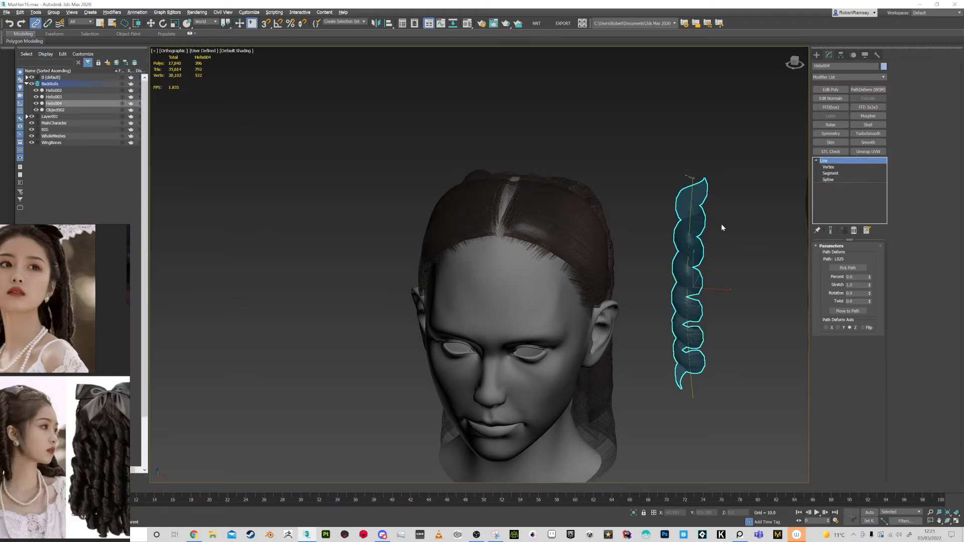
pyautogui.press('w')
# Clone the ringlet together with its spline beside the original, and select the cloned spline to move the copy across the head
pyautogui.keyDown('ctrl'); pyautogui.click(710, 201); pyautogui.keyUp('ctrl')
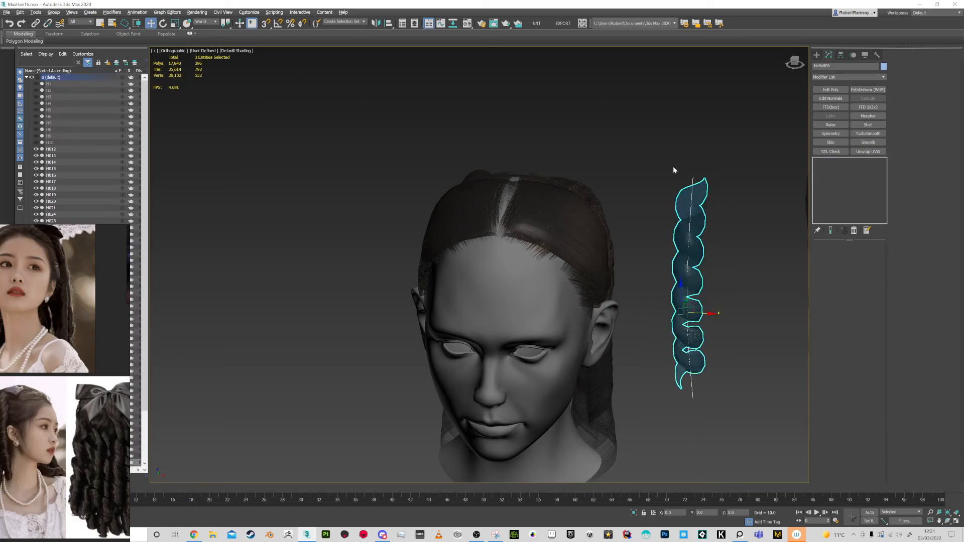
pyautogui.keyDown('shift'); pyautogui.moveTo(710, 314); pyautogui.dragTo(770, 316); pyautogui.keyUp('shift')
pyautogui.click(483, 299)
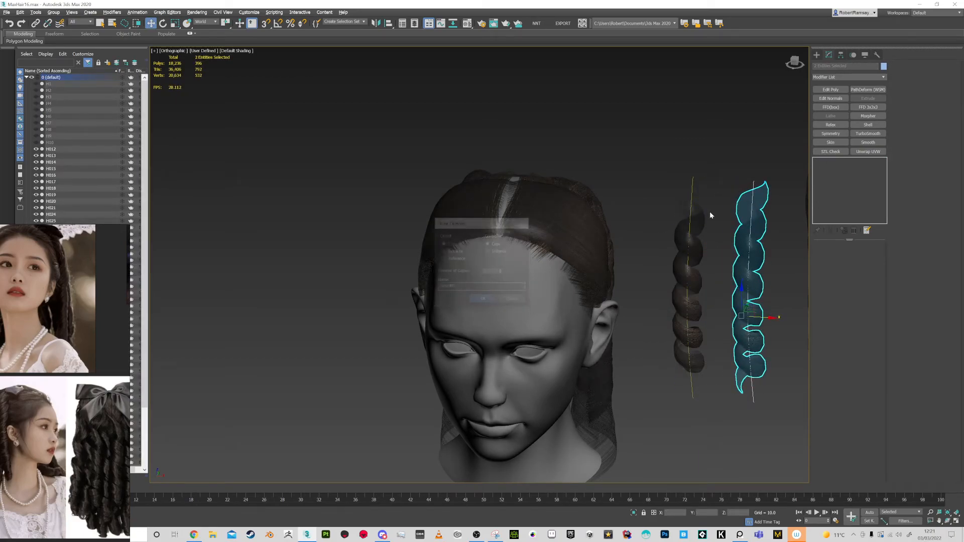
pyautogui.click(753, 183)
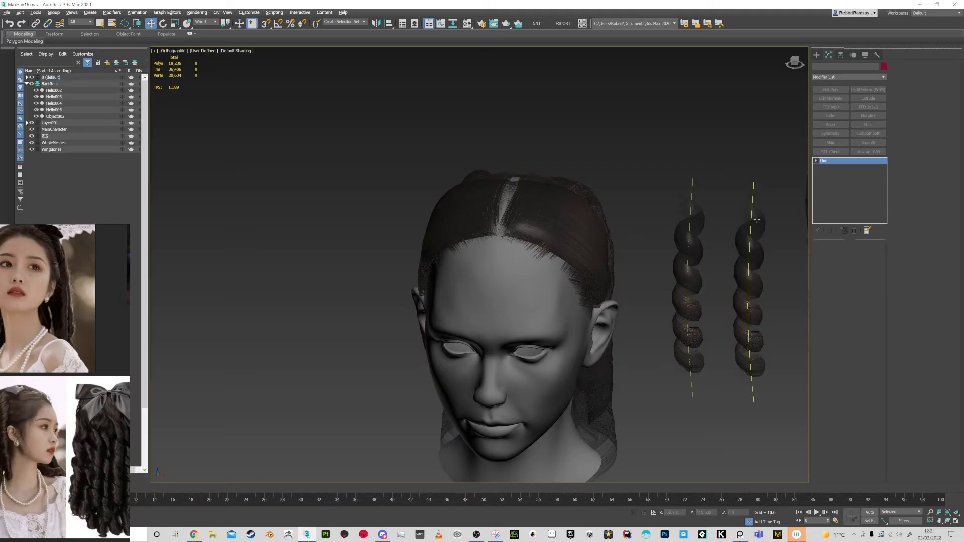
pyautogui.click(754, 192)
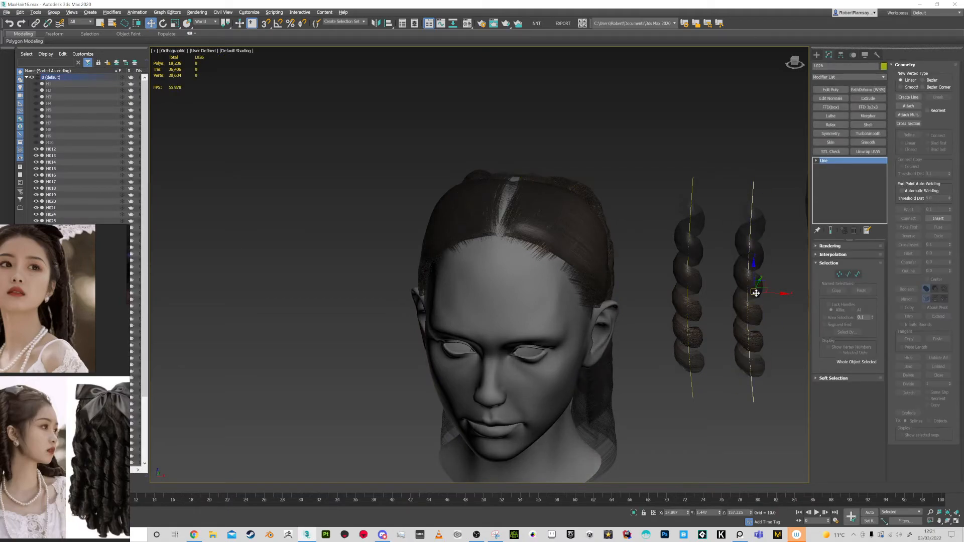
# Select the straight hair card nearest the curls together with its spline and examine its strand texture up close
pyautogui.keyDown('alt'); pyautogui.moveTo(391, 272); pyautogui.dragTo(564, 252, button='middle'); pyautogui.keyUp('alt')
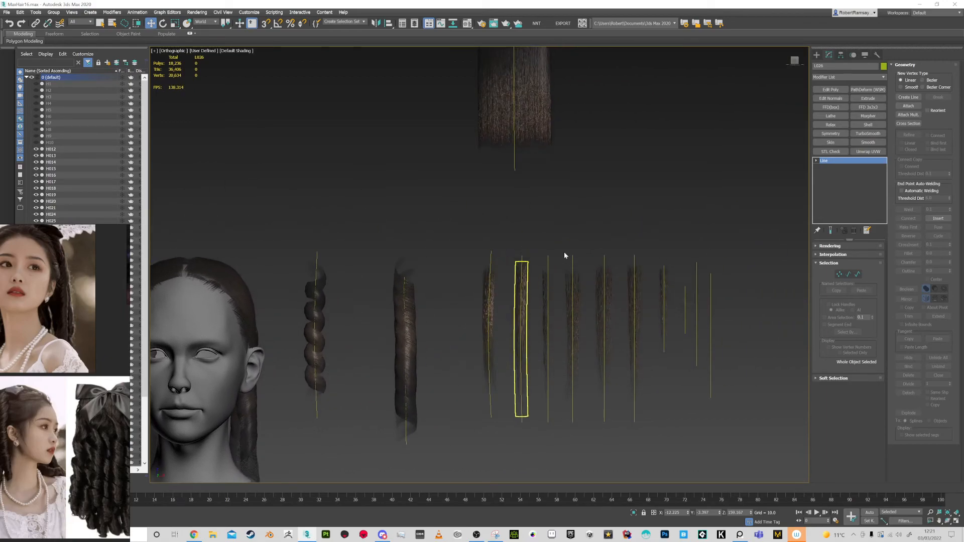
pyautogui.keyDown('alt'); pyautogui.moveTo(504, 255); pyautogui.dragTo(547, 281, button='middle'); pyautogui.keyUp('alt')
pyautogui.scroll(4, 541, 244)
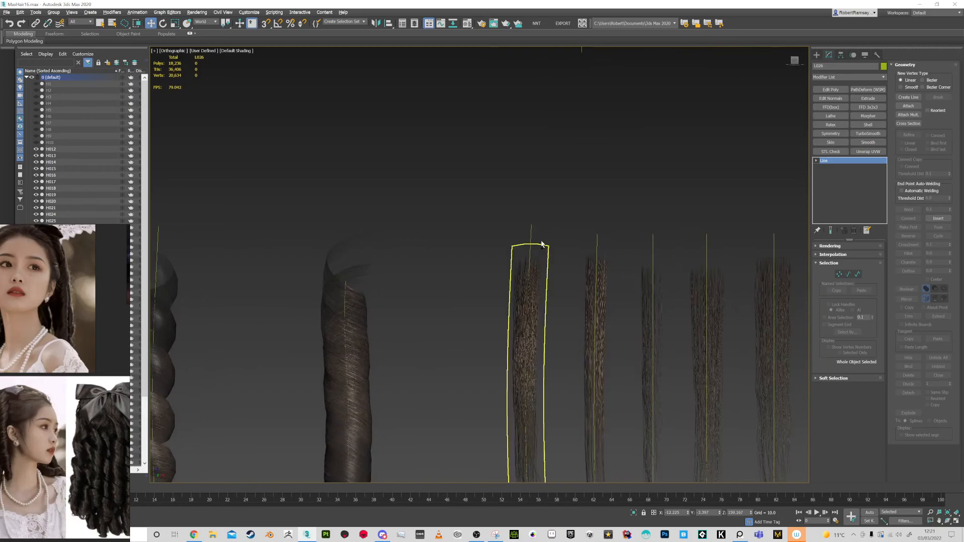
pyautogui.click(557, 294)
pyautogui.scroll(5, 577, 281)
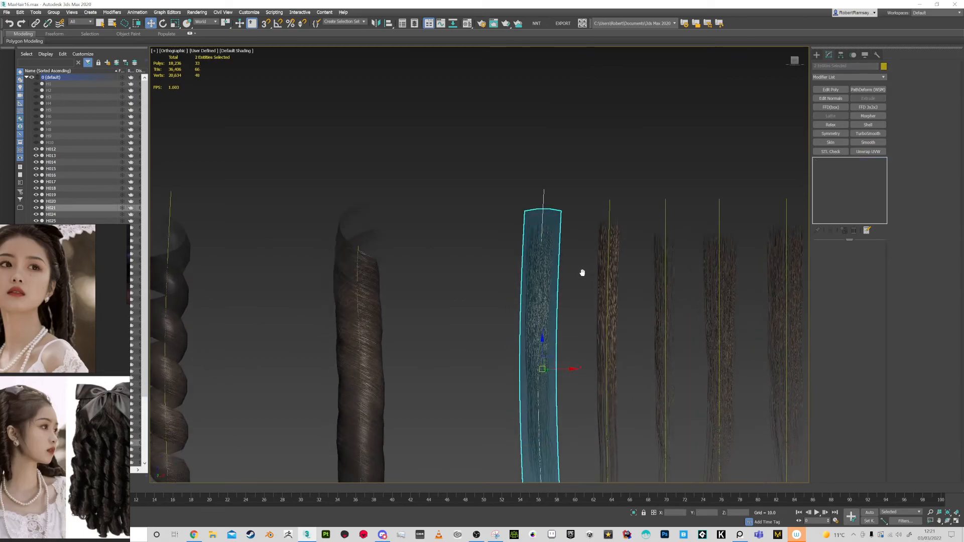
pyautogui.scroll(-3, 505, 243)
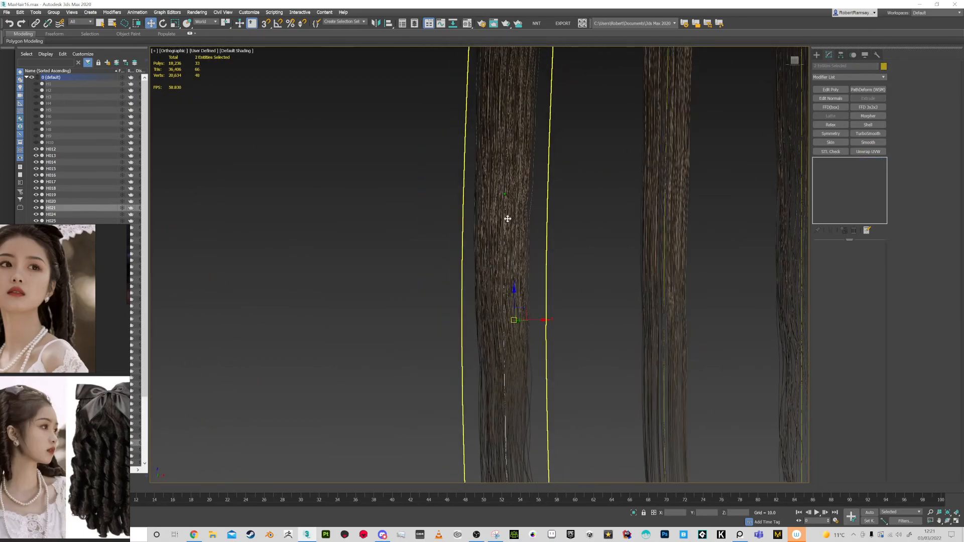
# Examine the other straight hair cards along the row, from the dense clumps to the sparse flyaway strands
pyautogui.moveTo(613, 237); pyautogui.dragTo(453, 173, button='middle')
pyautogui.scroll(-2, 597, 241)
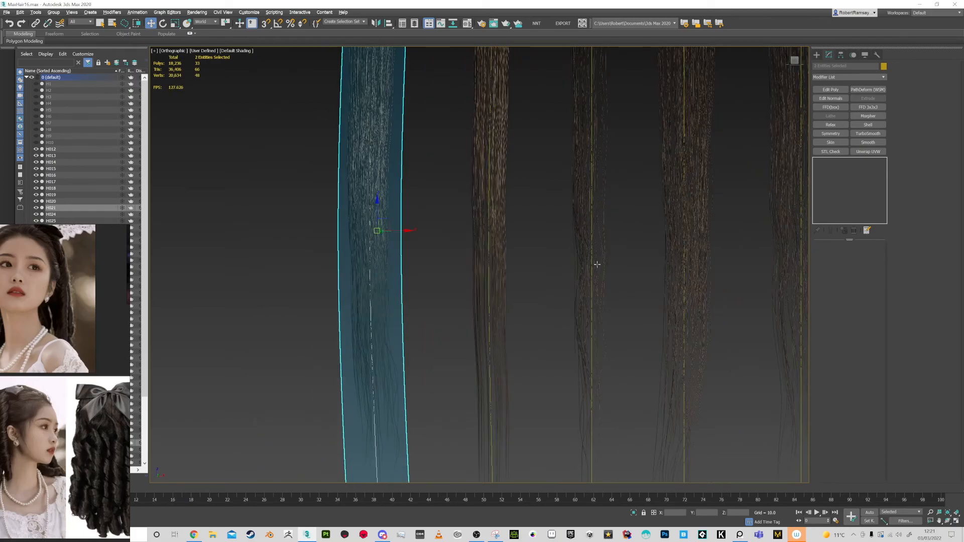
pyautogui.moveTo(689, 287); pyautogui.dragTo(596, 215, button='middle')
pyautogui.scroll(8, 628, 271)
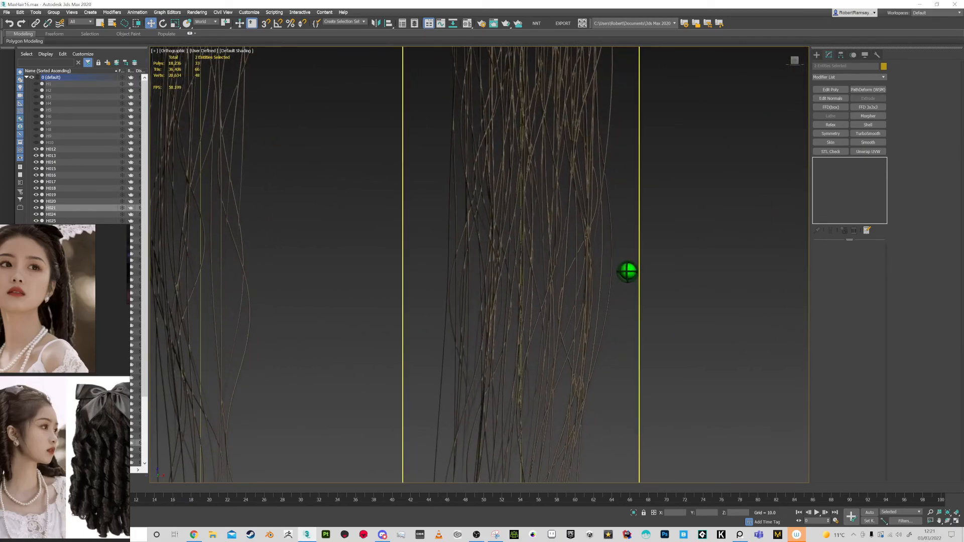
pyautogui.scroll(-5, 627, 271)
pyautogui.moveTo(647, 254); pyautogui.dragTo(435, 316, button='middle')
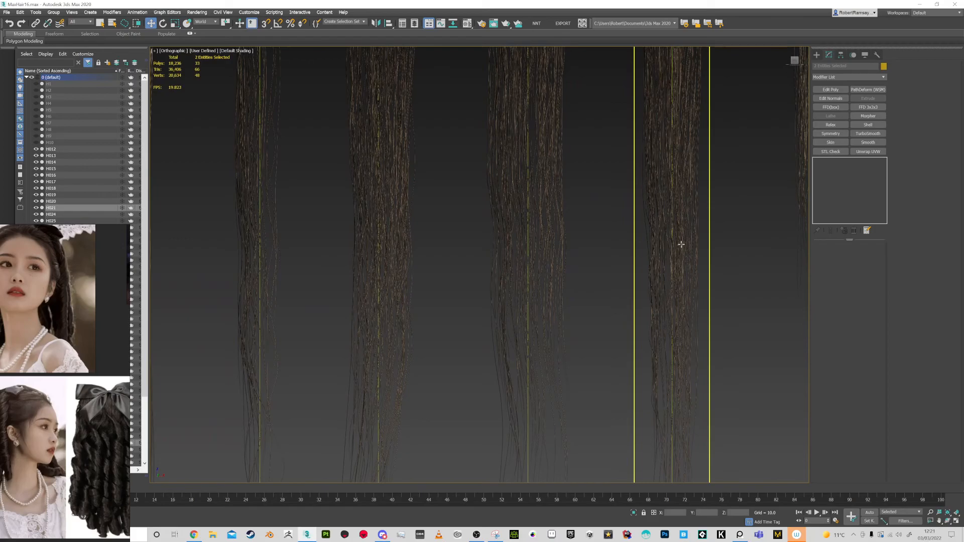
pyautogui.scroll(2, 719, 256)
pyautogui.scroll(-6, 719, 256)
pyautogui.moveTo(615, 211); pyautogui.dragTo(621, 294, button='middle')
pyautogui.moveTo(615, 239); pyautogui.dragTo(409, 196, button='middle')
pyautogui.keyDown('ctrl'); pyautogui.keyDown('alt'); pyautogui.moveTo(602, 219); pyautogui.dragTo(598, 184, button='middle'); pyautogui.keyUp('alt'); pyautogui.keyUp('ctrl')
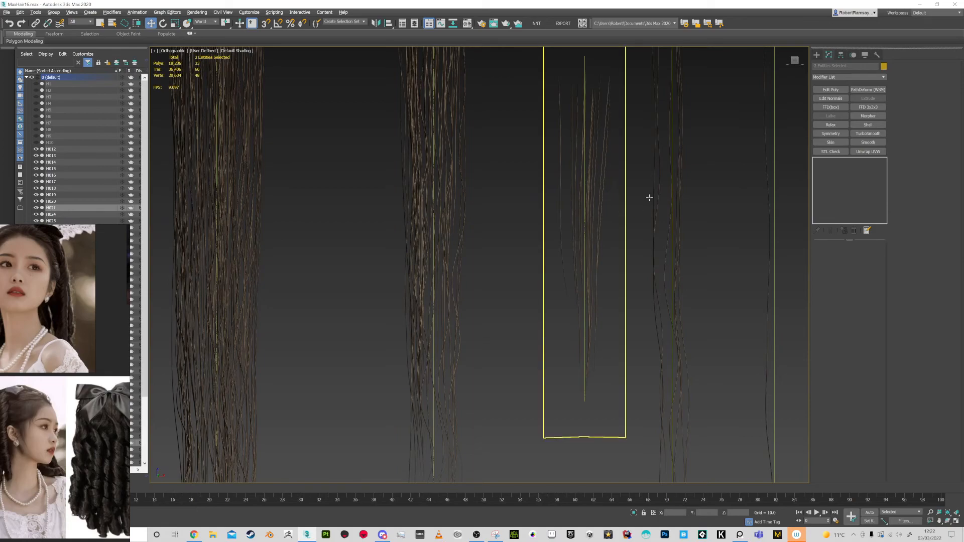
# Select the cloned ringlet beside the head and examine it next to the rolled hair locks at the back
pyautogui.scroll(-6, 734, 215)
pyautogui.moveTo(335, 219); pyautogui.dragTo(687, 229, button='middle')
pyautogui.scroll(-3, 670, 201)
pyautogui.keyDown('alt'); pyautogui.moveTo(404, 279); pyautogui.dragTo(494, 254, button='middle'); pyautogui.keyUp('alt')
pyautogui.scroll(6, 452, 320)
pyautogui.scroll(-5, 450, 335)
pyautogui.scroll(5, 511, 250)
pyautogui.scroll(-8, 499, 257)
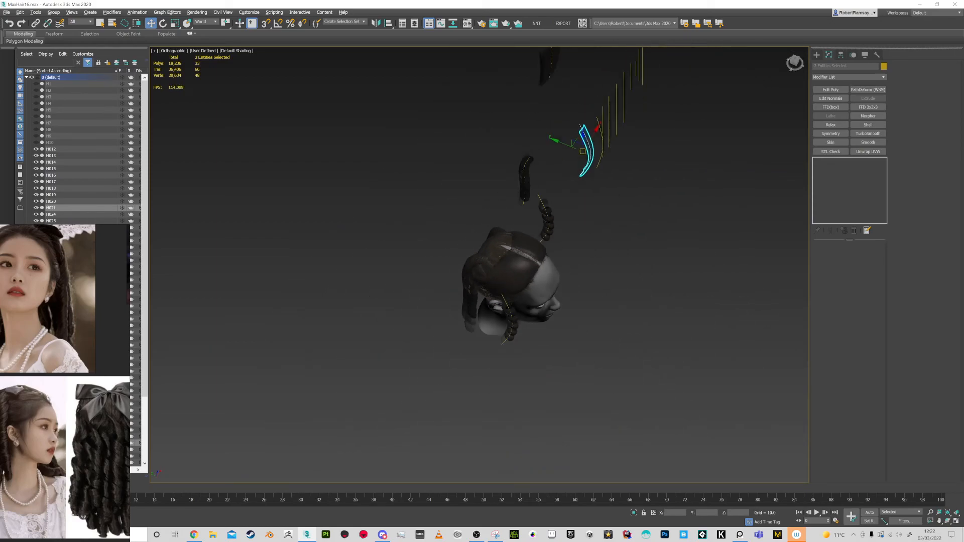
pyautogui.click(508, 314)
pyautogui.moveTo(509, 313)
pyautogui.keyDown('alt'); pyautogui.mouseDown(button='middle')
pyautogui.moveTo(569, 326)
pyautogui.moveTo(522, 319)
pyautogui.mouseUp(button='middle'); pyautogui.keyUp('alt')
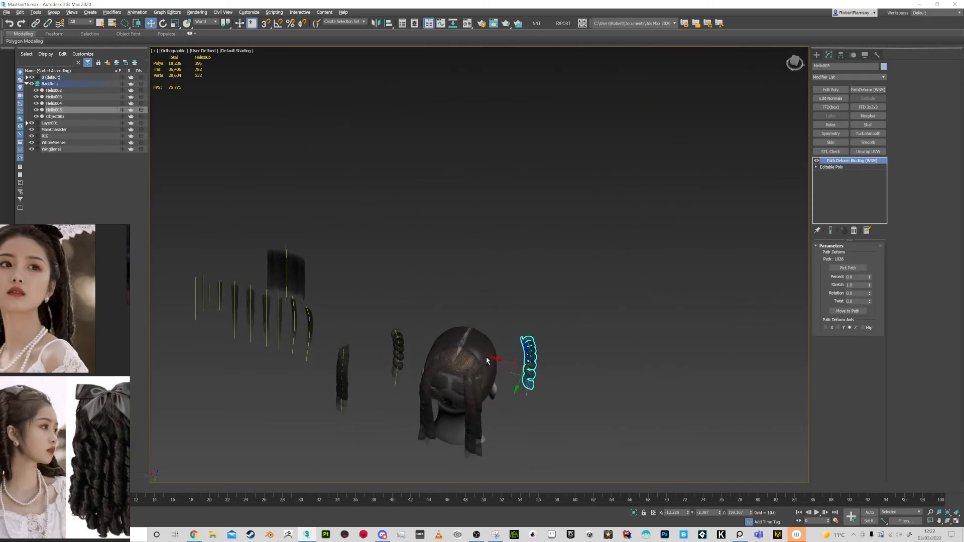
pyautogui.scroll(8, 522, 318)
pyautogui.keyDown('alt'); pyautogui.moveTo(537, 361); pyautogui.dragTo(529, 279, button='middle'); pyautogui.keyUp('alt')
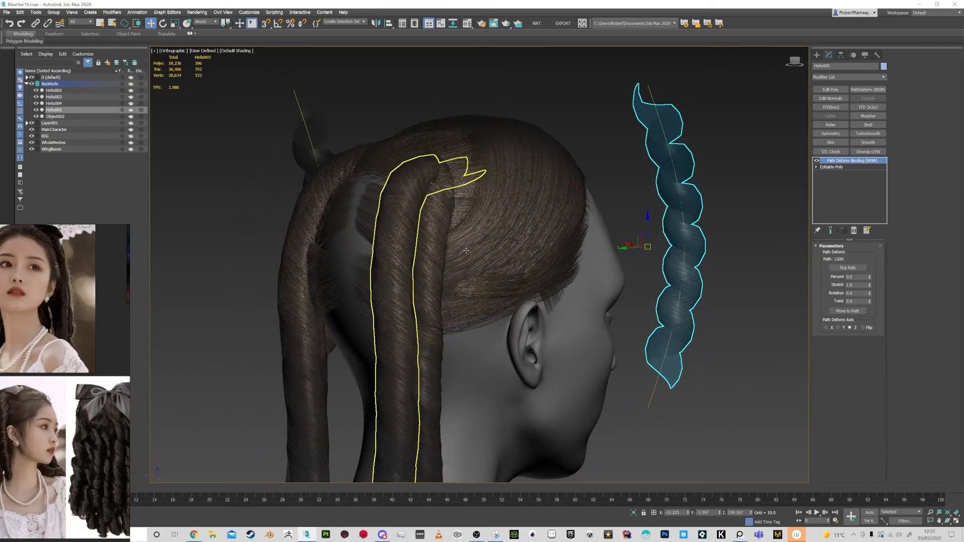
# Select a wide straight hair card with its spline in the middle of the row and compare its strands and tips with its neighbours
pyautogui.scroll(-6, 454, 216)
pyautogui.keyDown('alt'); pyautogui.moveTo(653, 235); pyautogui.dragTo(286, 307, button='middle'); pyautogui.keyUp('alt')
pyautogui.moveTo(557, 273); pyautogui.dragTo(510, 285, button='middle')
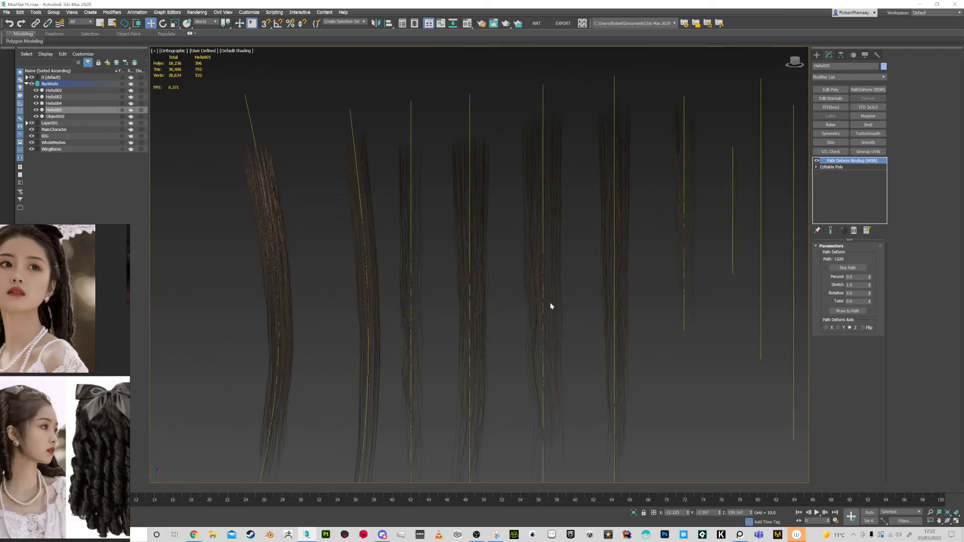
pyautogui.click(540, 306)
pyautogui.keyDown('alt'); pyautogui.moveTo(540, 306); pyautogui.dragTo(577, 238, button='middle'); pyautogui.keyUp('alt')
pyautogui.scroll(3, 512, 311)
pyautogui.scroll(2, 513, 311)
pyautogui.moveTo(465, 332); pyautogui.dragTo(511, 243, button='middle')
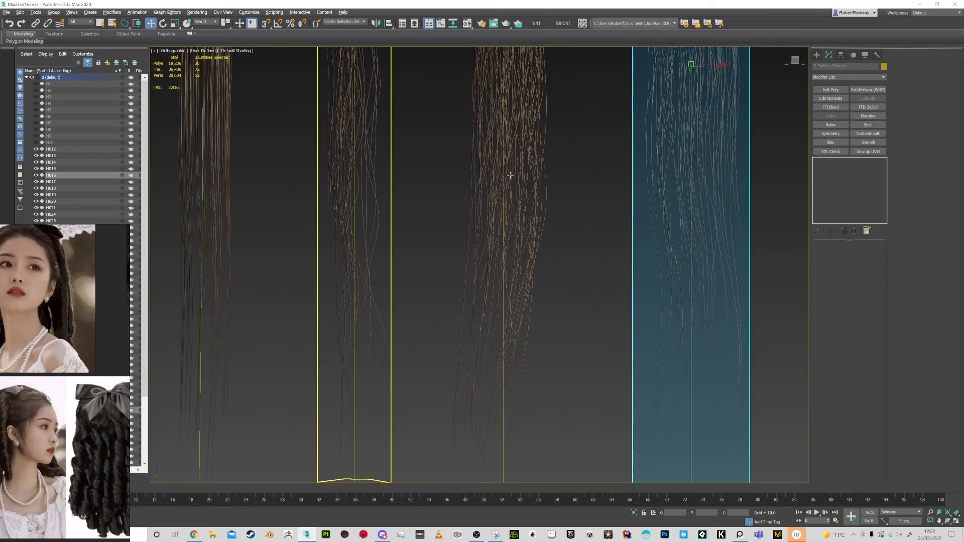
pyautogui.scroll(-2, 501, 284)
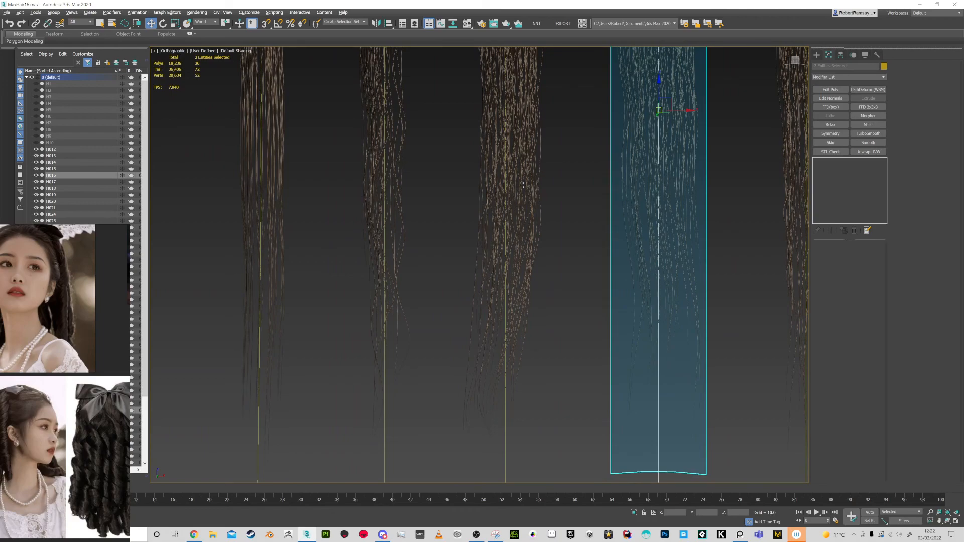
pyautogui.scroll(-3, 521, 200)
pyautogui.keyDown('alt'); pyautogui.moveTo(520, 214); pyautogui.dragTo(589, 366, button='middle'); pyautogui.keyUp('alt')
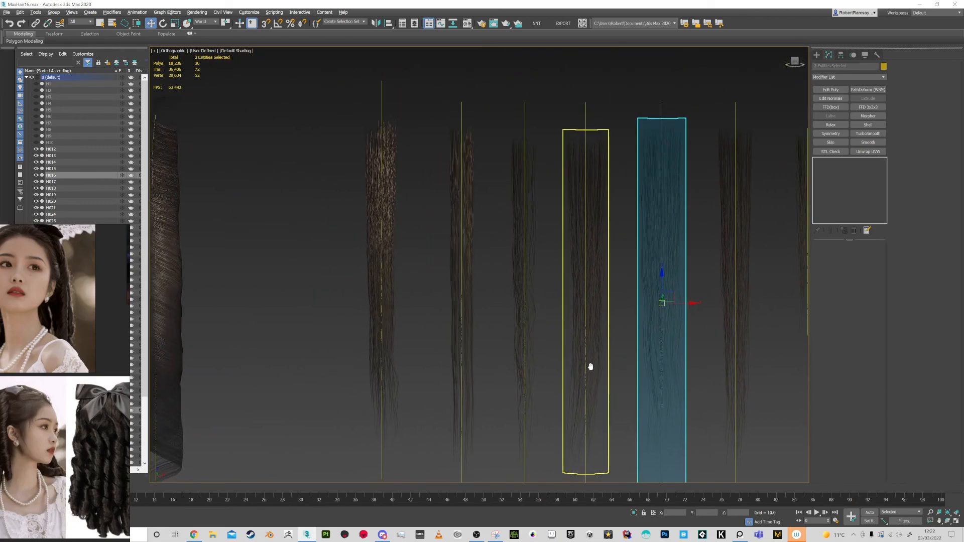
# Examine the shortest flyaway cards at the row's far end, and review the curls on both sides of the head
pyautogui.moveTo(586, 266); pyautogui.dragTo(431, 260, button='middle')
pyautogui.moveTo(620, 248); pyautogui.dragTo(515, 271, button='middle')
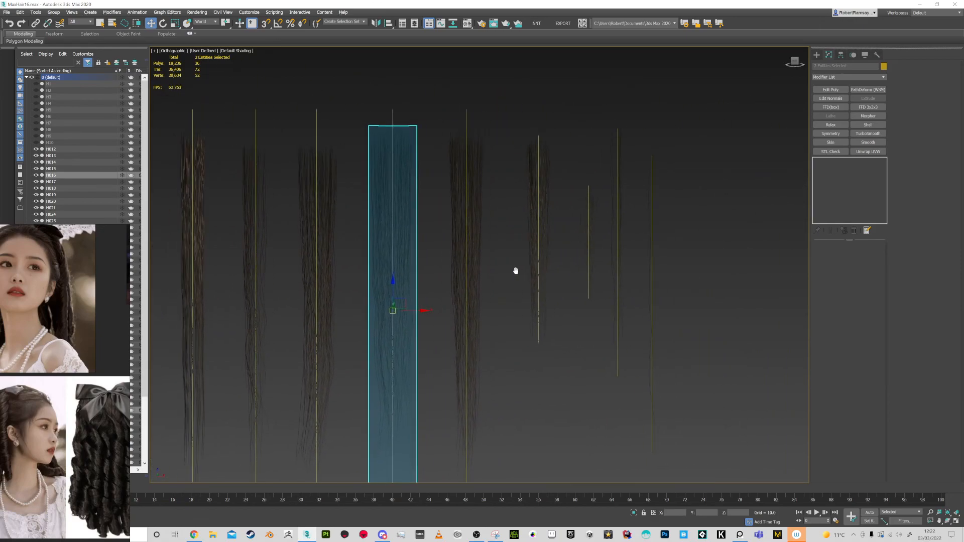
pyautogui.scroll(4, 555, 283)
pyautogui.moveTo(625, 258); pyautogui.dragTo(663, 281, button='middle')
pyautogui.scroll(-5, 588, 271)
pyautogui.scroll(-2, 534, 286)
pyautogui.moveTo(433, 302); pyautogui.dragTo(496, 317, button='middle')
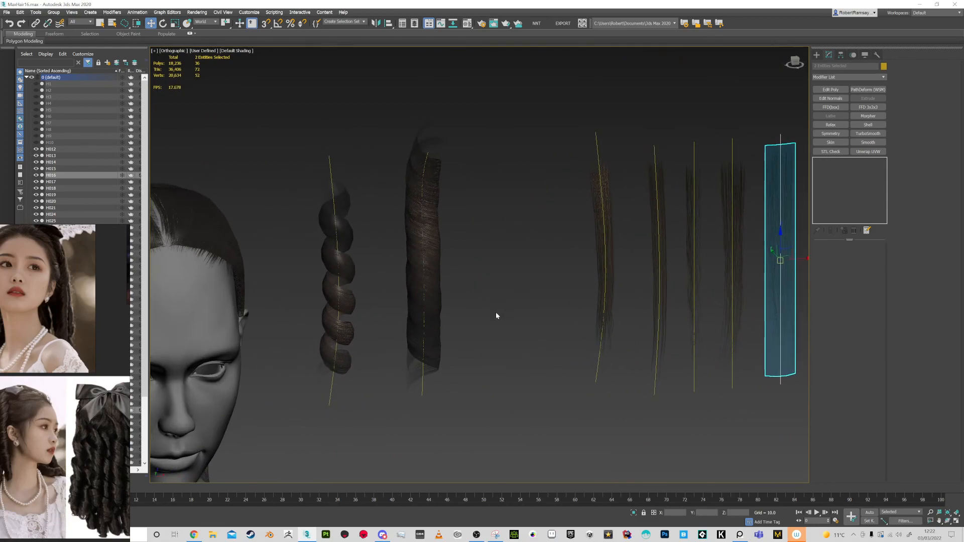
pyautogui.moveTo(361, 237); pyautogui.dragTo(534, 229, button='middle')
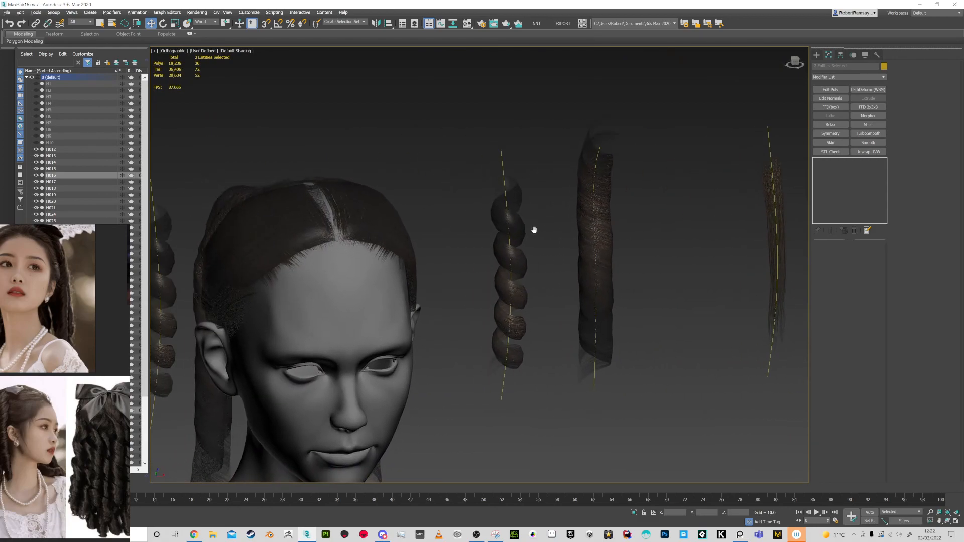
pyautogui.keyDown('alt'); pyautogui.moveTo(429, 314); pyautogui.dragTo(433, 316, button='middle'); pyautogui.keyUp('alt')
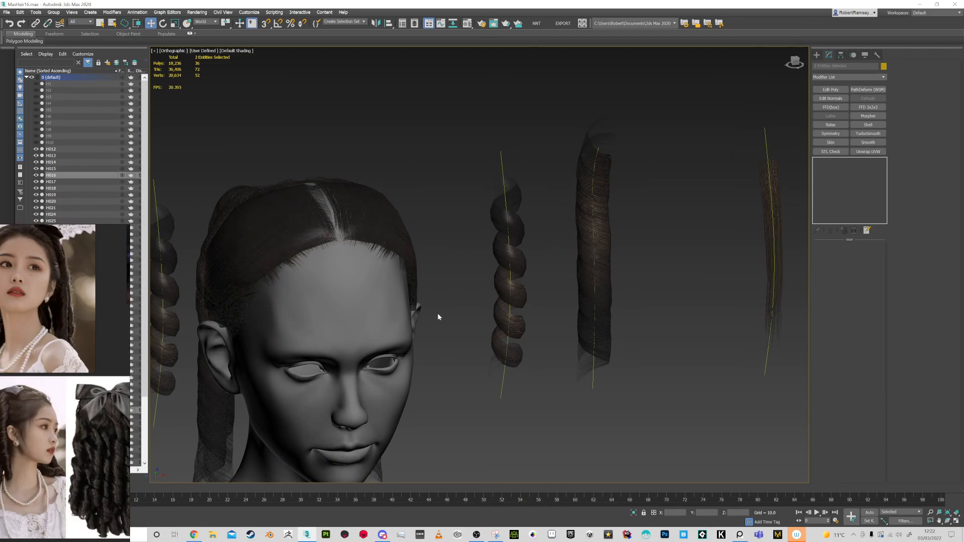